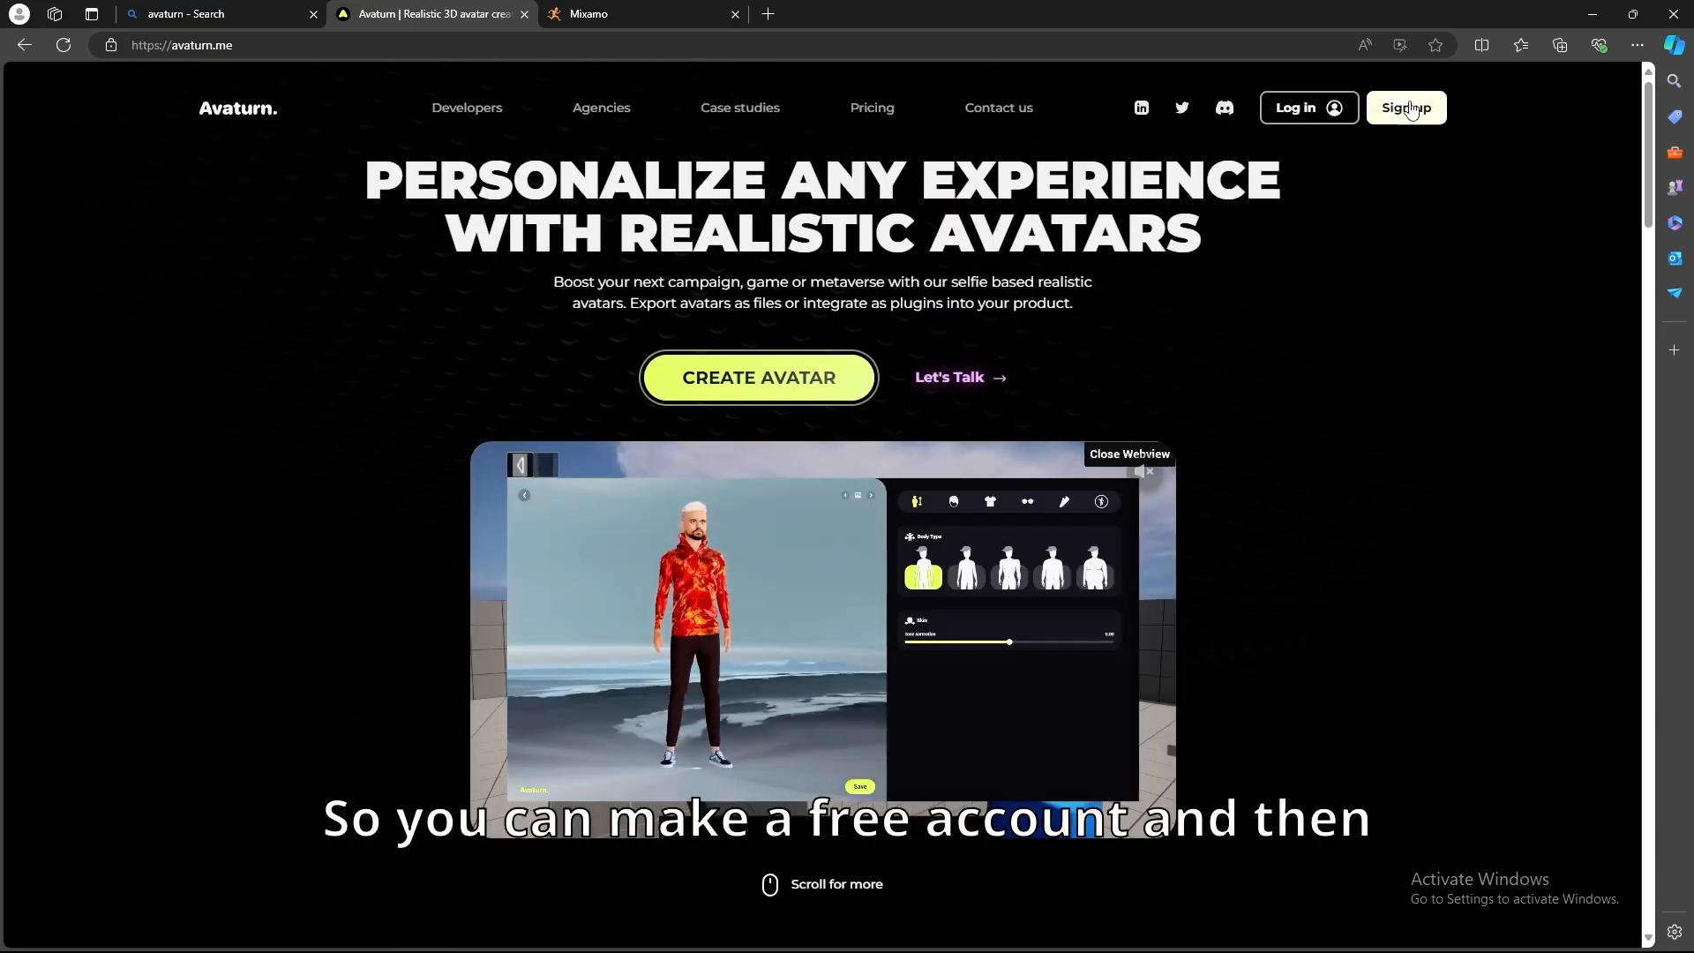
Open the avatar creation hub and browse through the existing characters.
{"action": "left_click", "coordinate": [736, 401]}
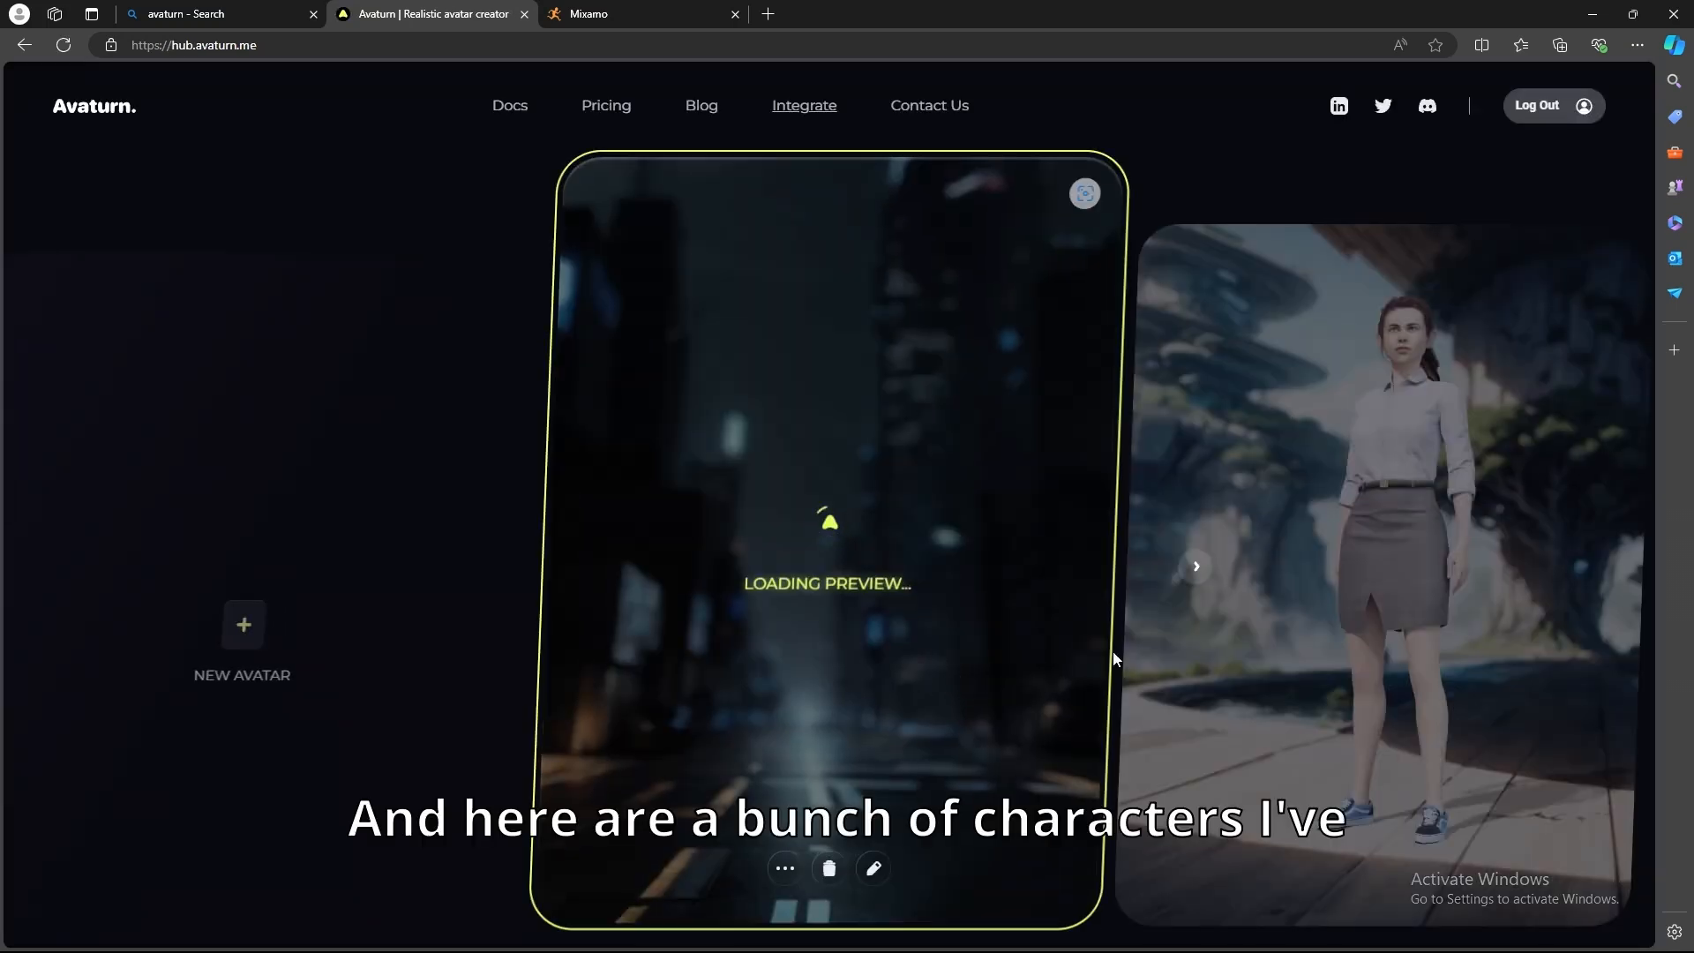
{"action": "left_click", "coordinate": [1196, 637]}
{"action": "left_click", "coordinate": [1196, 637]}
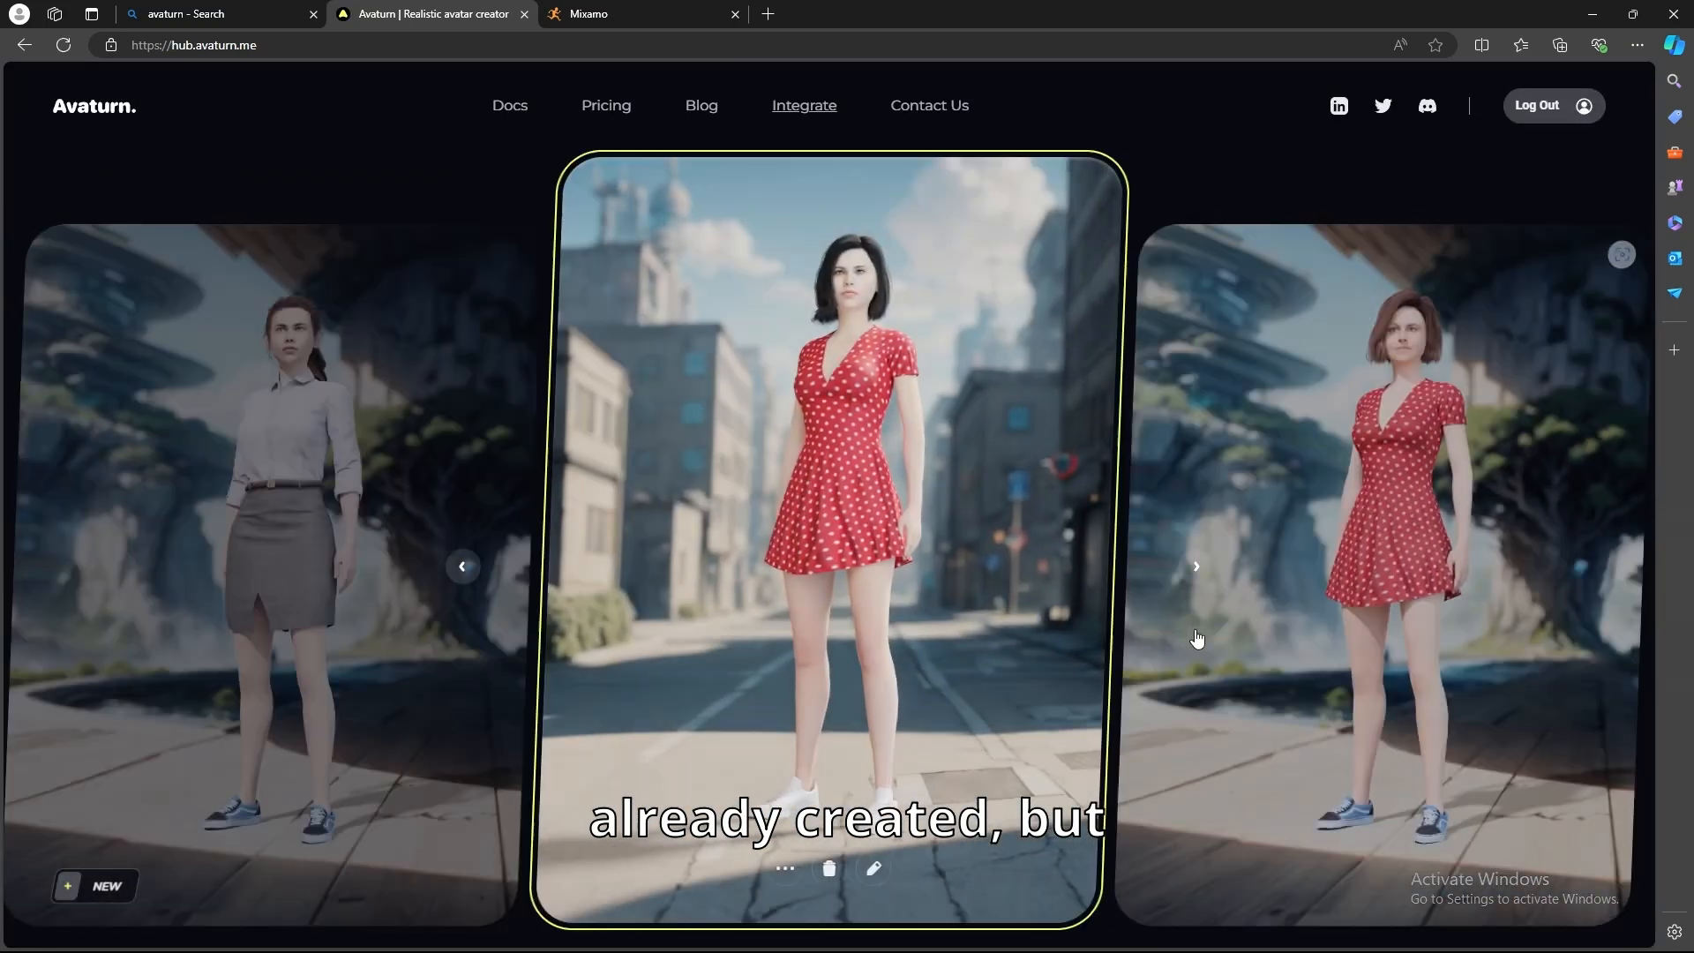
{"action": "scroll", "coordinate": [1196, 637], "scroll_direction": "down", "scroll_amount": 1}
{"action": "scroll", "coordinate": [1197, 640], "scroll_direction": "up", "scroll_amount": 1}
{"action": "scroll", "coordinate": [971, 636], "scroll_direction": "up", "scroll_amount": 1}
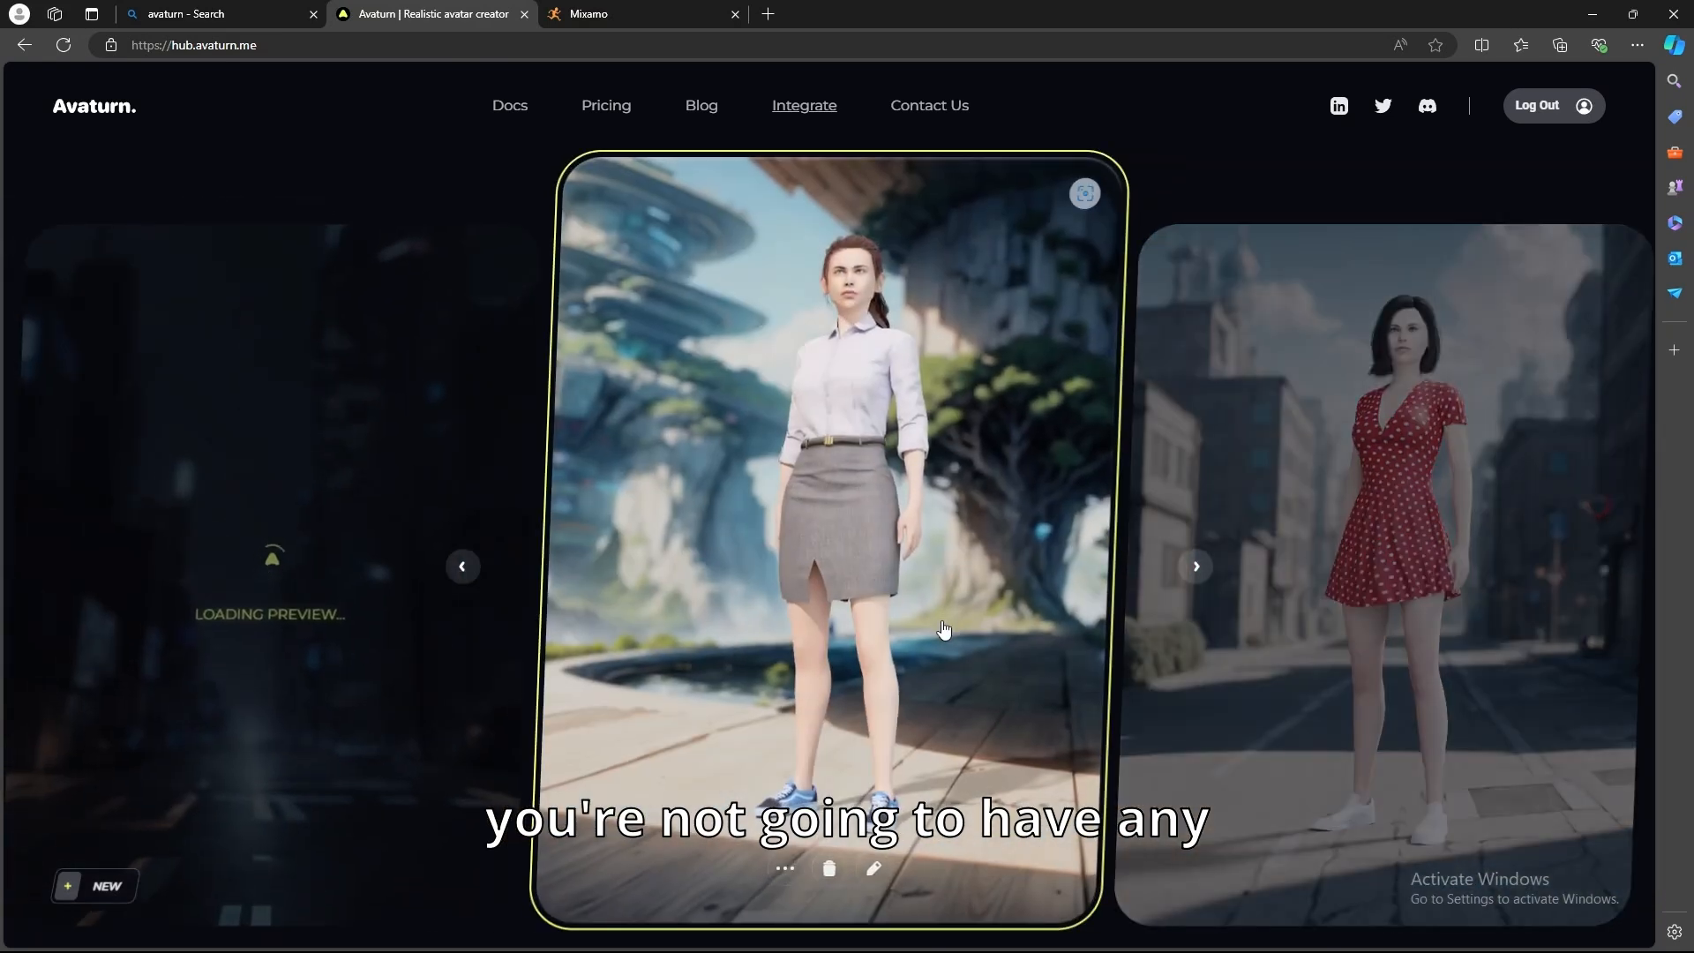
{"action": "scroll", "coordinate": [882, 621], "scroll_direction": "up", "scroll_amount": 1}
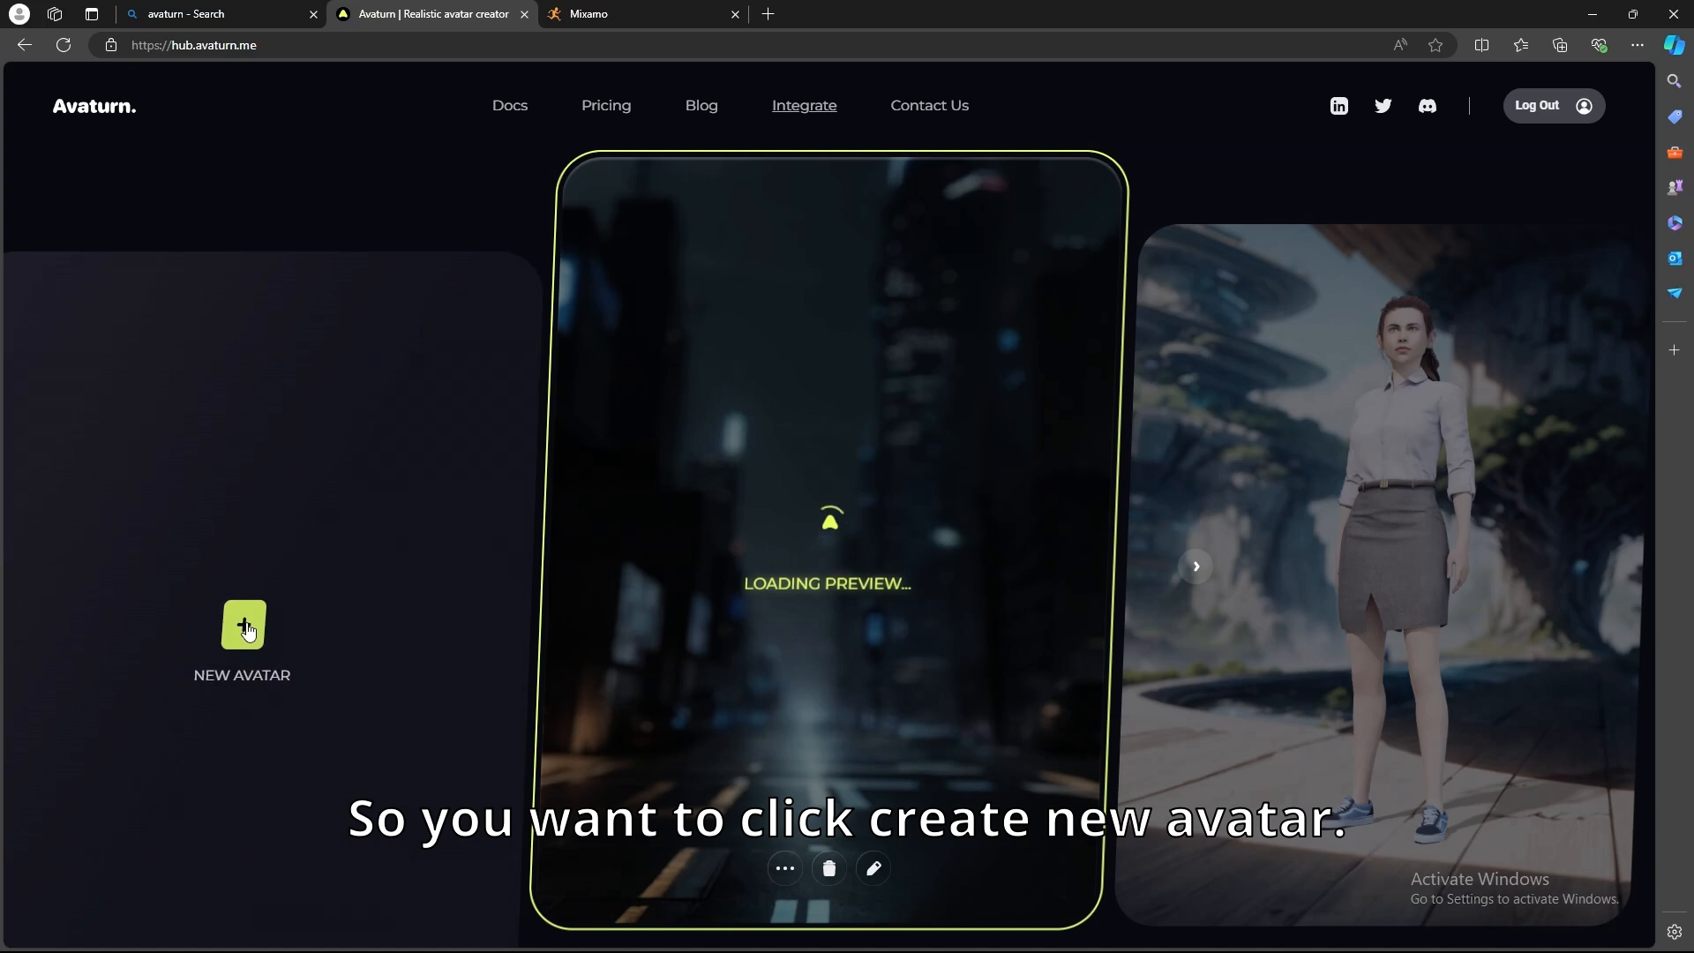
Start a new avatar from photos on the device and upload "front angle 1" as the frontal photo.
{"action": "left_click", "coordinate": [246, 626]}
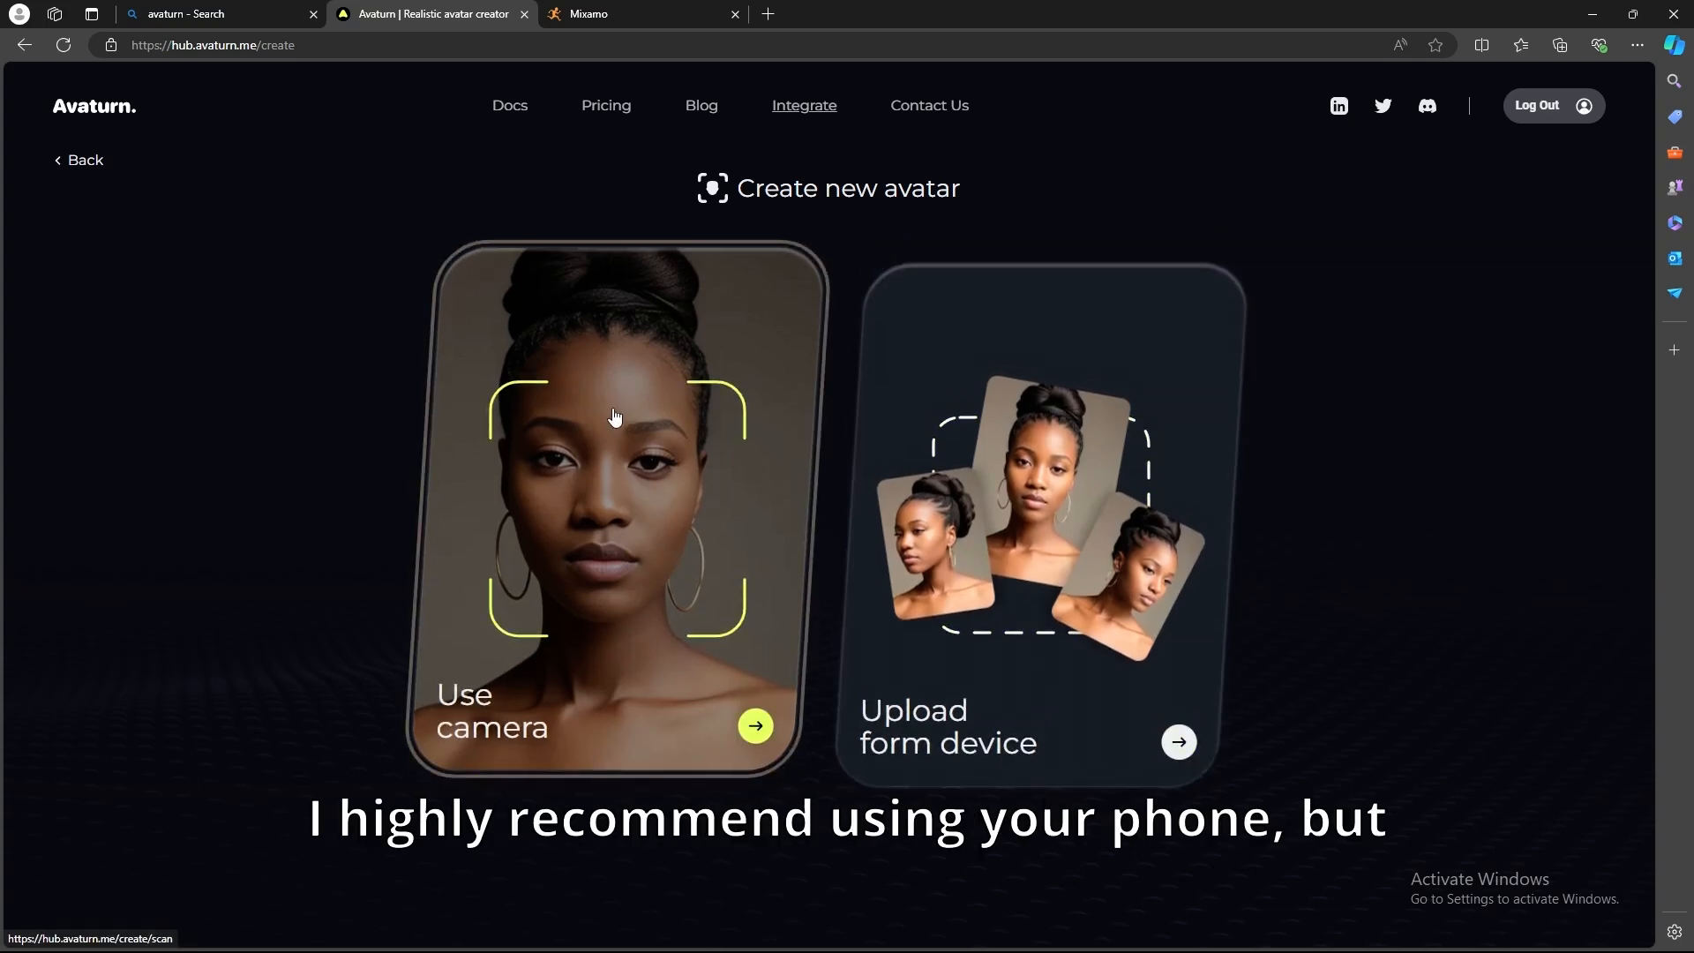
{"action": "left_click", "coordinate": [1014, 595]}
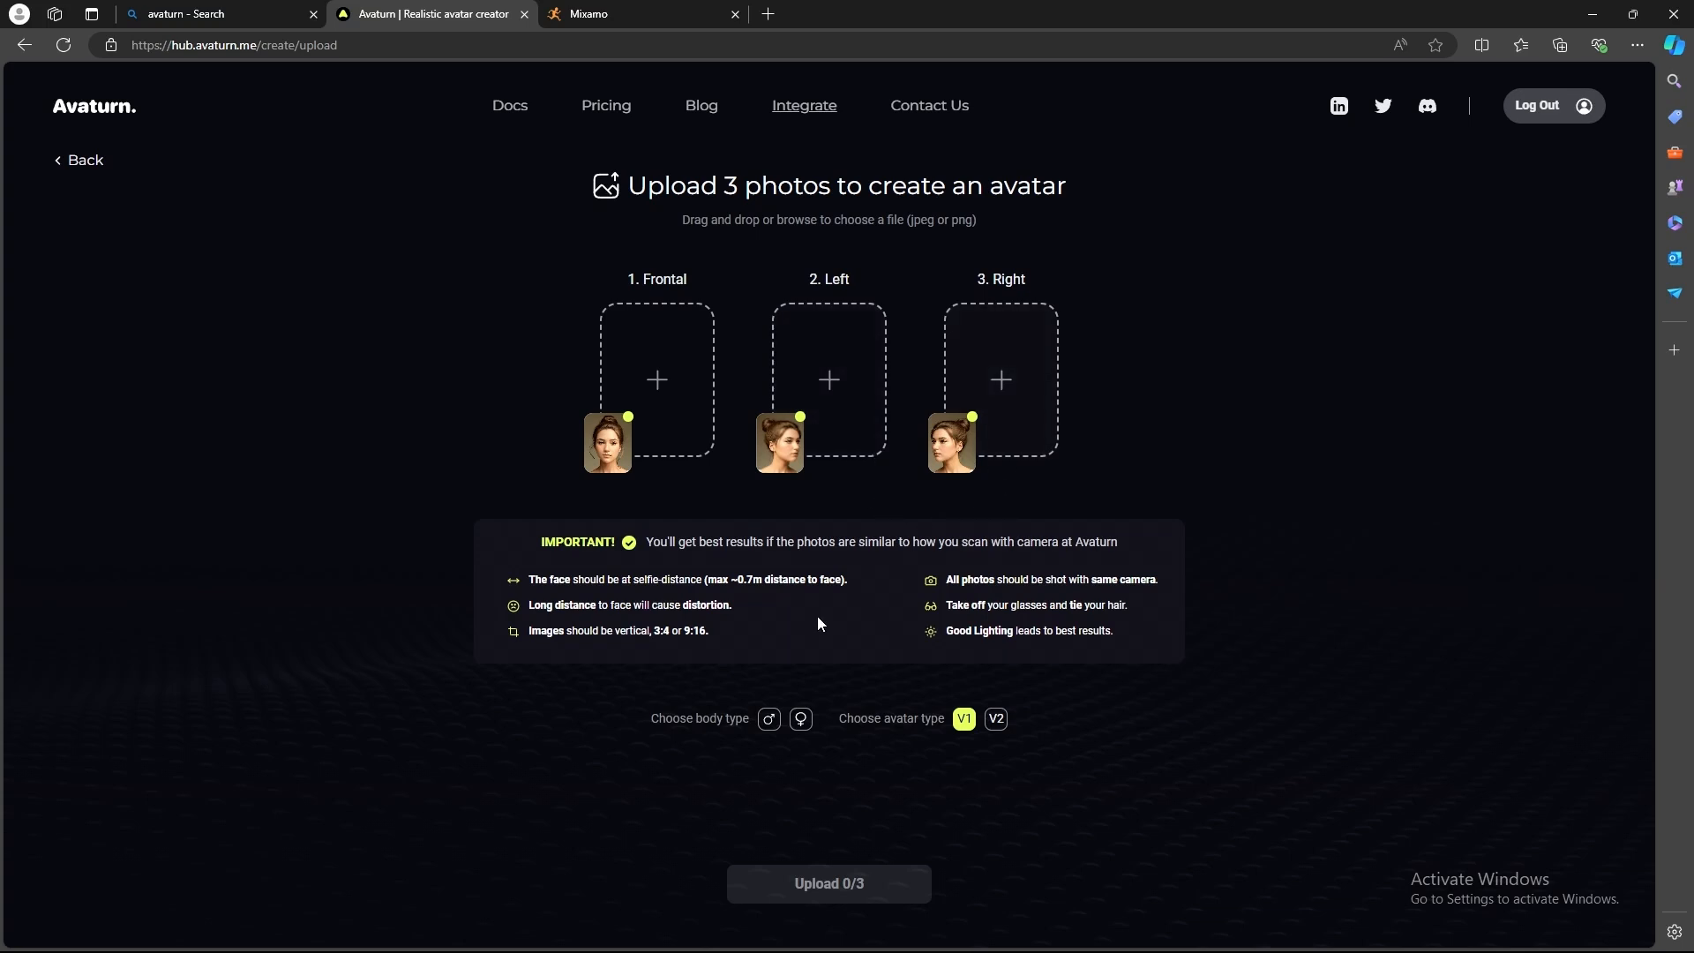
{"action": "left_click", "coordinate": [665, 406]}
{"action": "scroll", "coordinate": [852, 607], "scroll_direction": "down", "scroll_amount": 5}
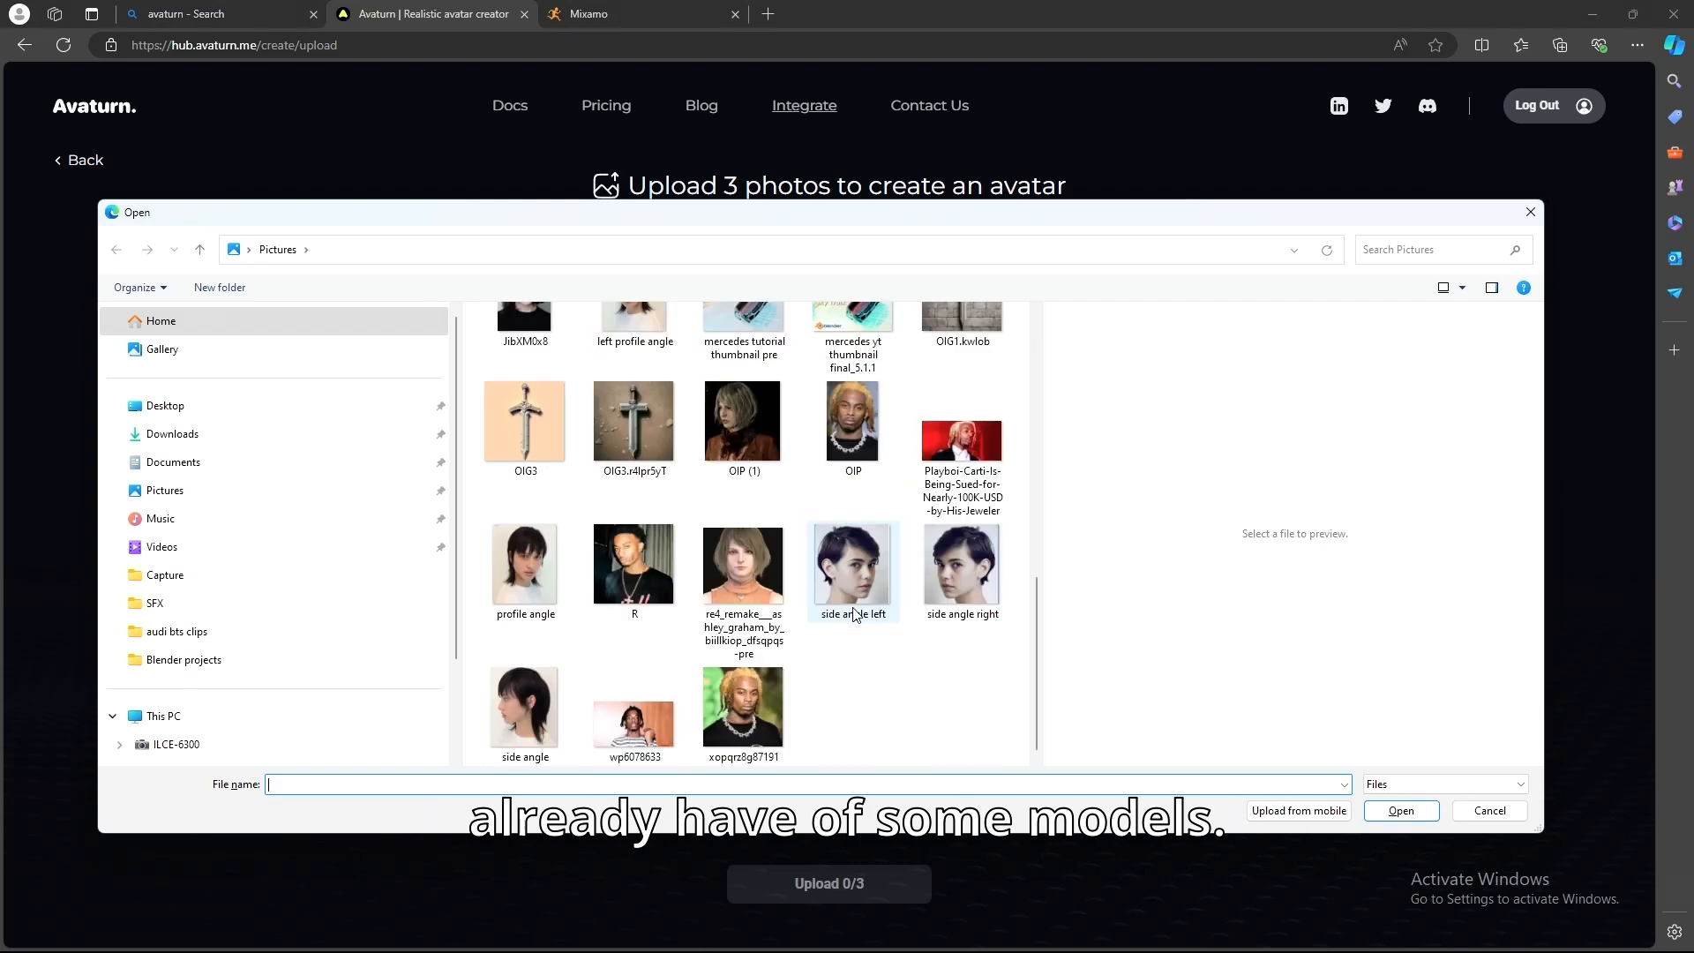
{"action": "scroll", "coordinate": [961, 698], "scroll_direction": "up", "scroll_amount": 3}
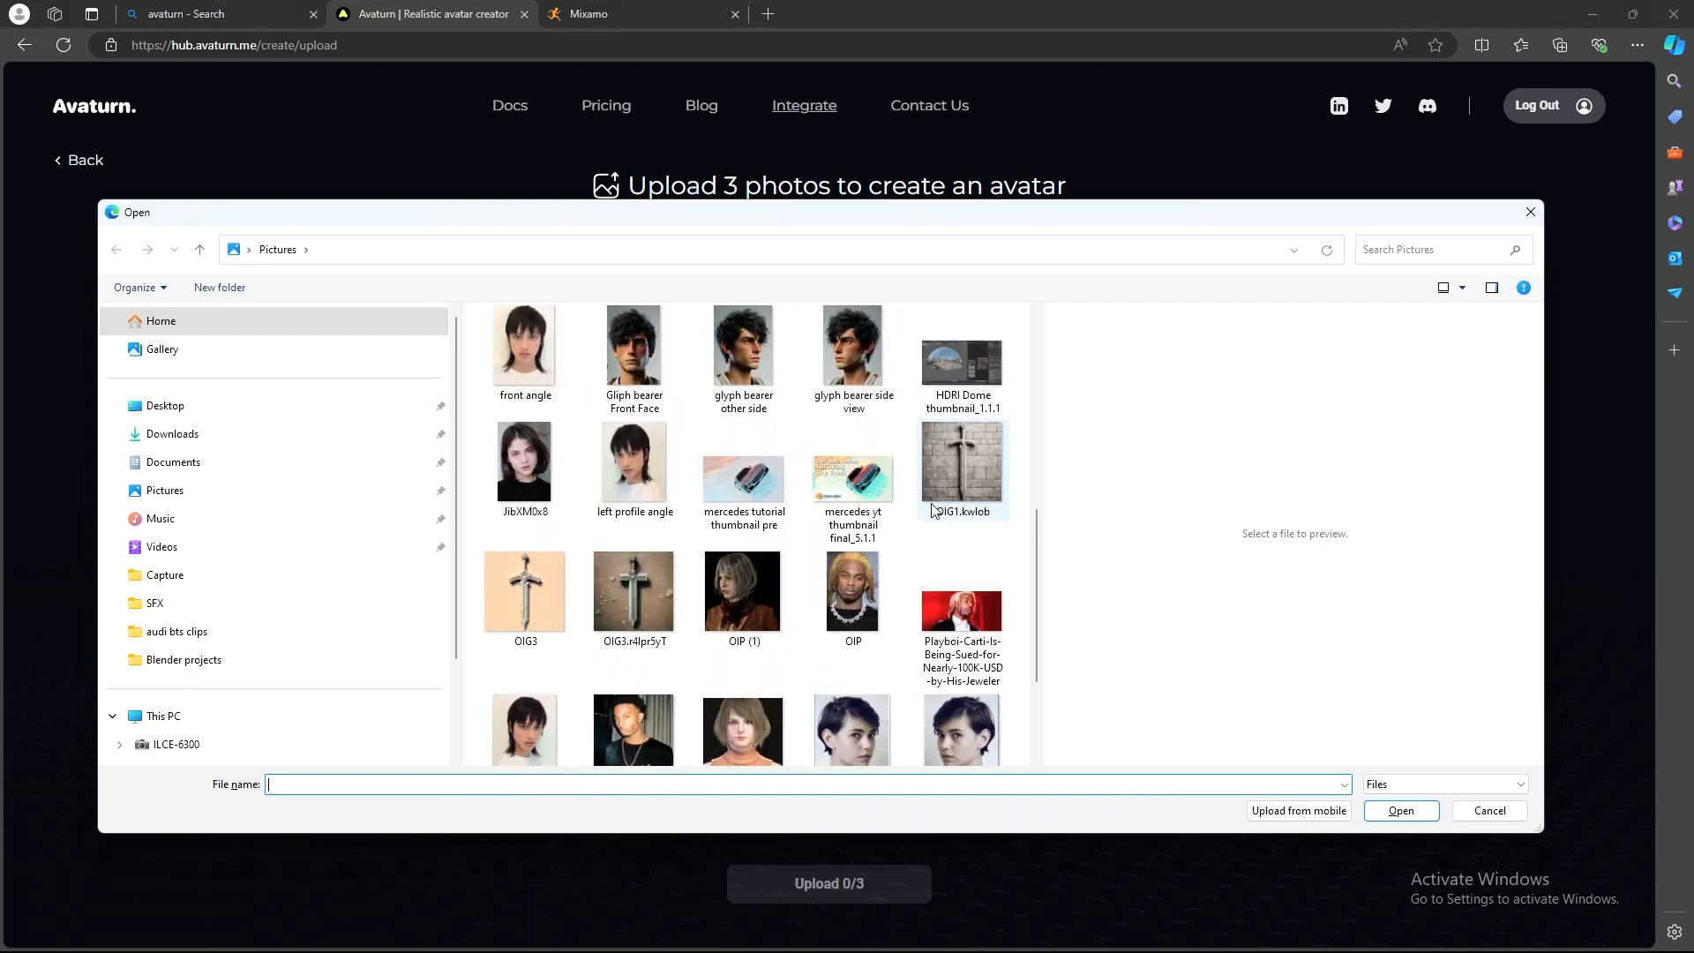
{"action": "scroll", "coordinate": [966, 641], "scroll_direction": "up", "scroll_amount": 3}
{"action": "left_click", "coordinate": [965, 498]}
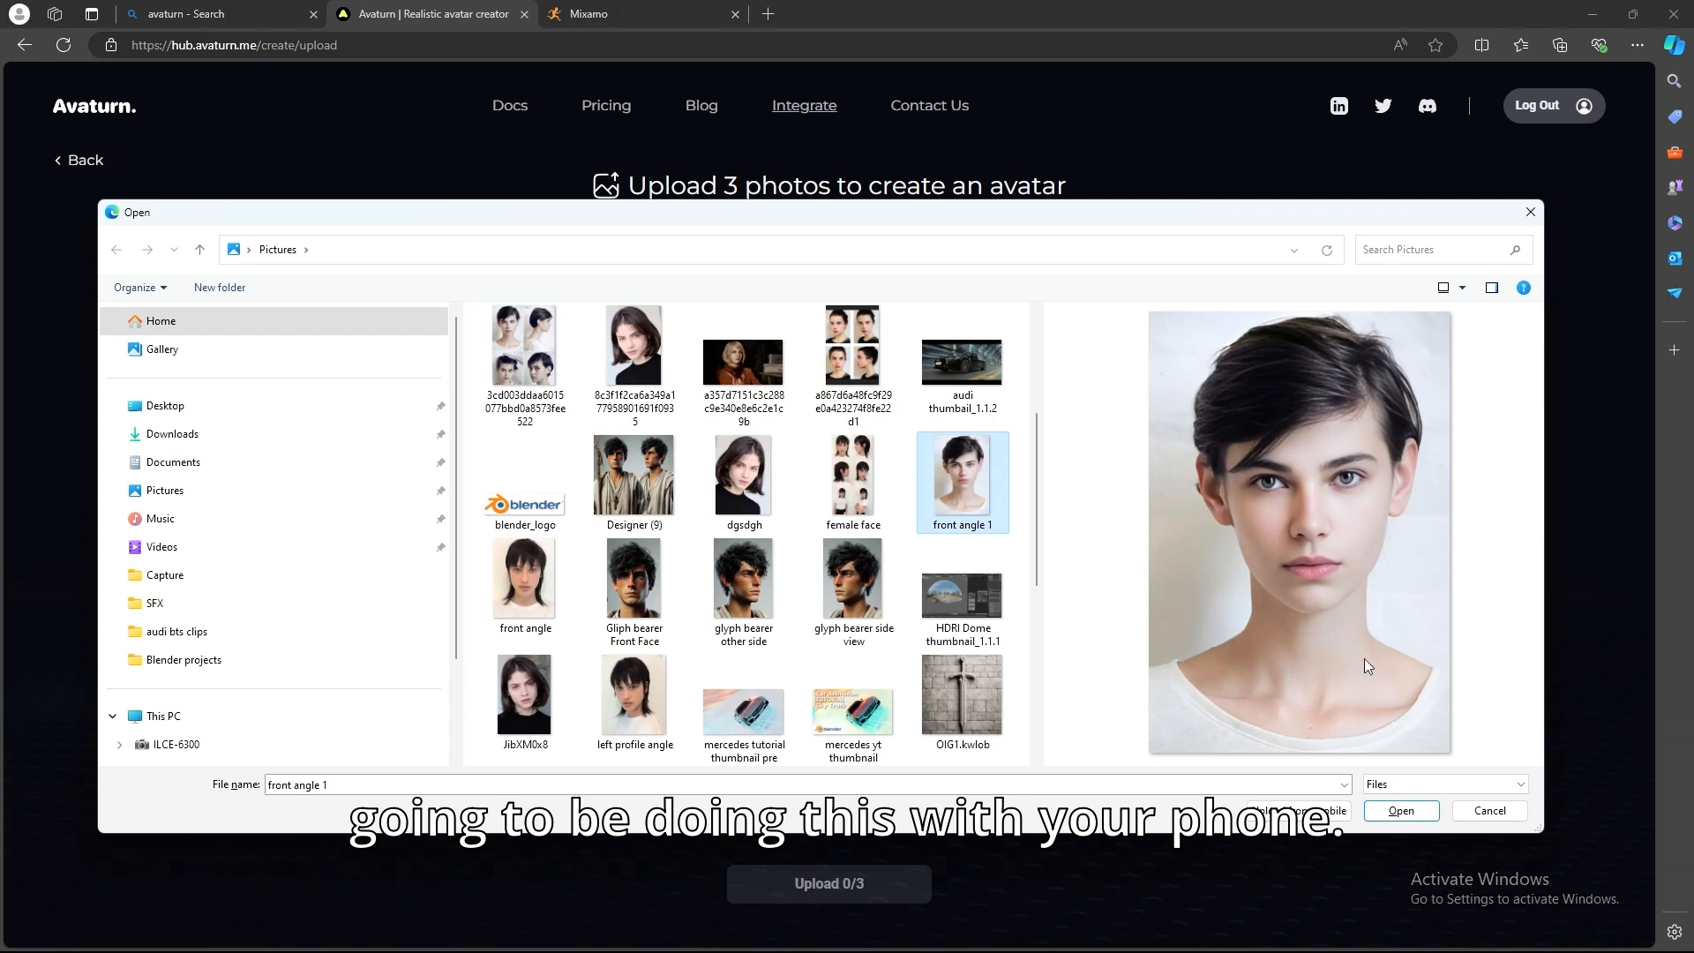
{"action": "left_click", "coordinate": [1401, 810]}
Upload "side angle left" as the left photo and "side angle right" as the right photo.
{"action": "left_click", "coordinate": [879, 390]}
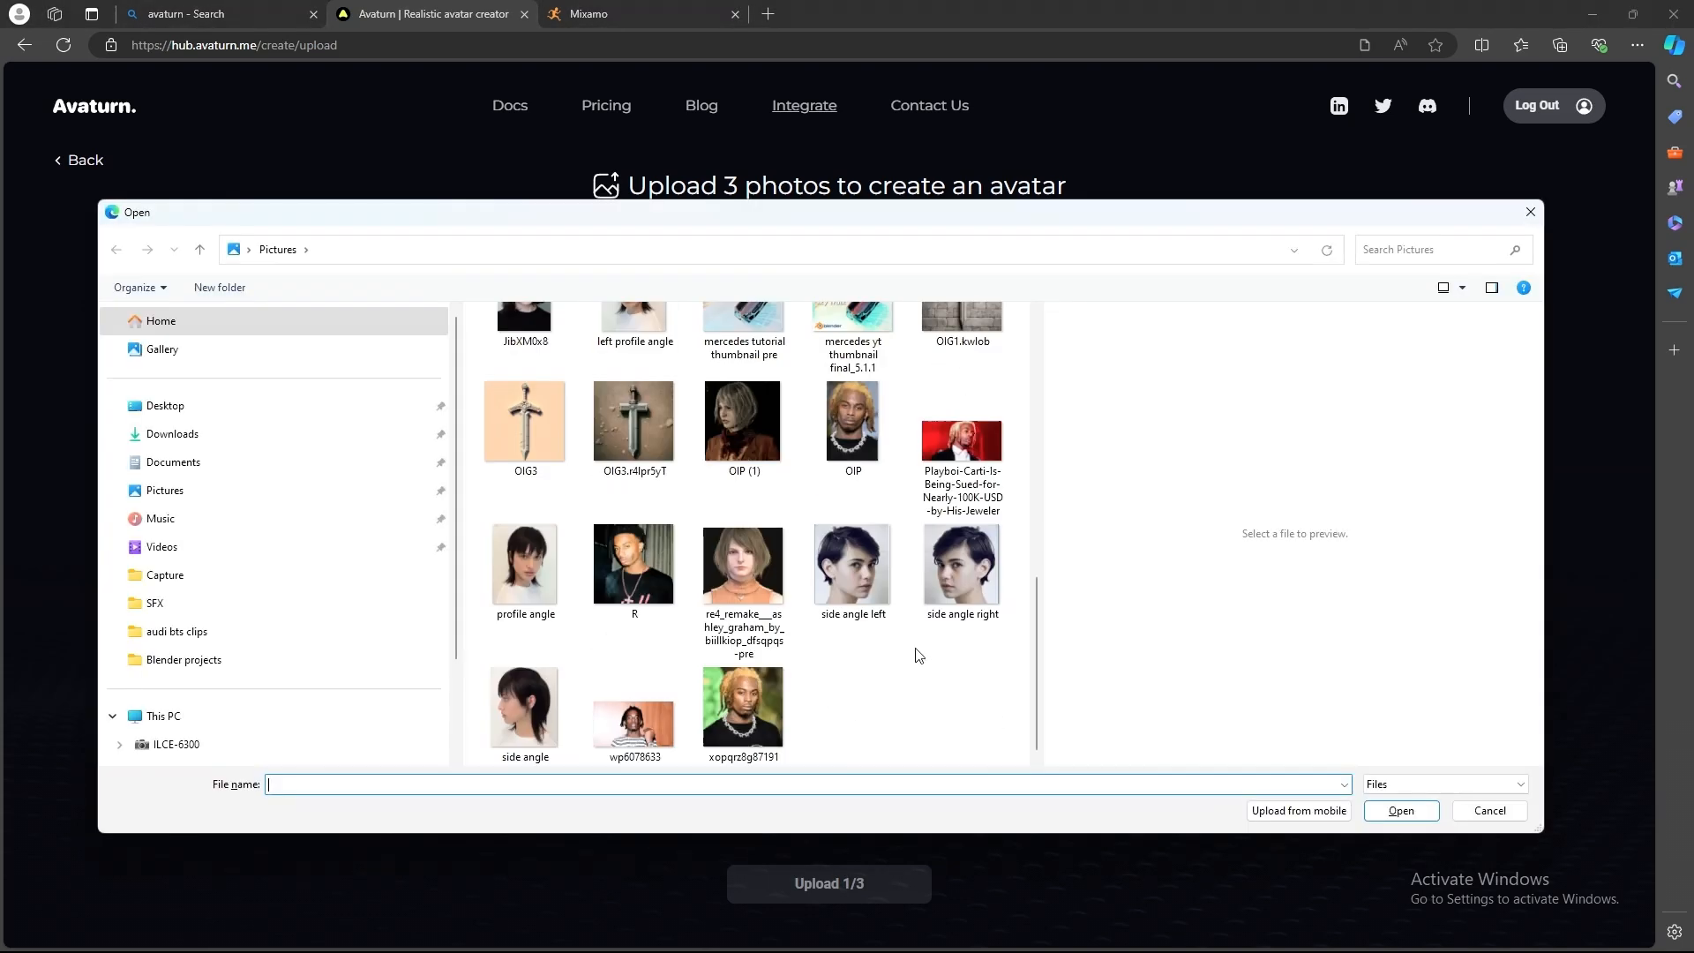
{"action": "left_click", "coordinate": [860, 569]}
{"action": "left_click", "coordinate": [1400, 809]}
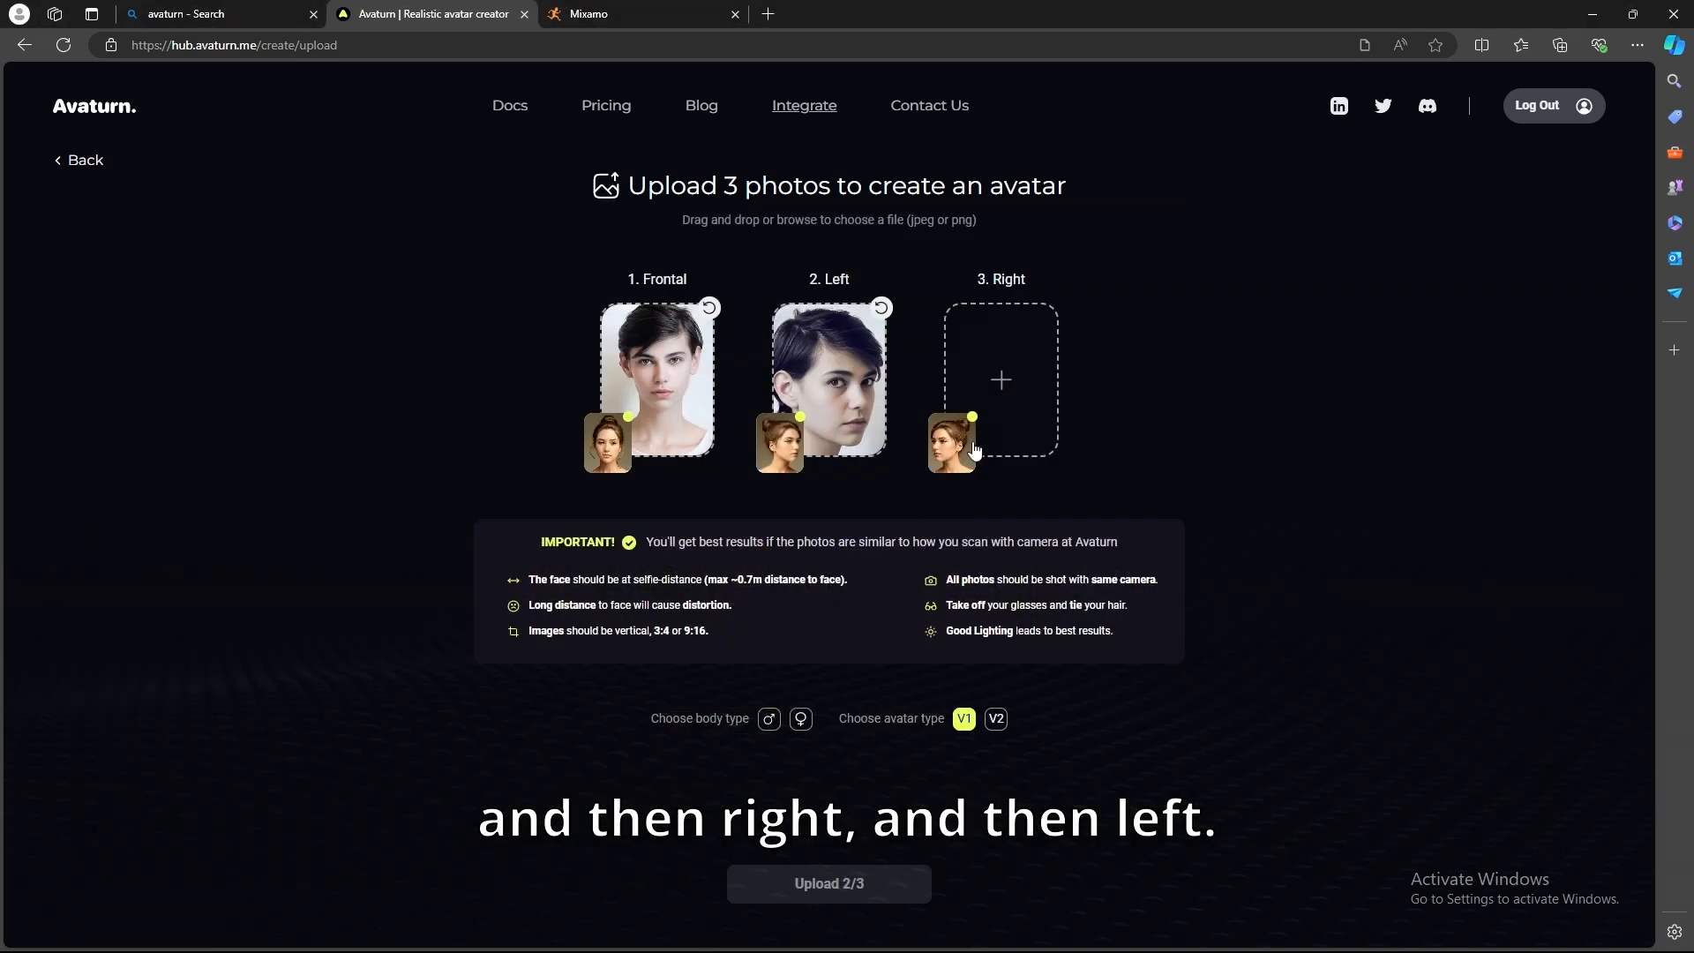
{"action": "left_click", "coordinate": [975, 450]}
{"action": "scroll", "coordinate": [971, 529], "scroll_direction": "down", "scroll_amount": 5}
{"action": "left_click", "coordinate": [963, 569]}
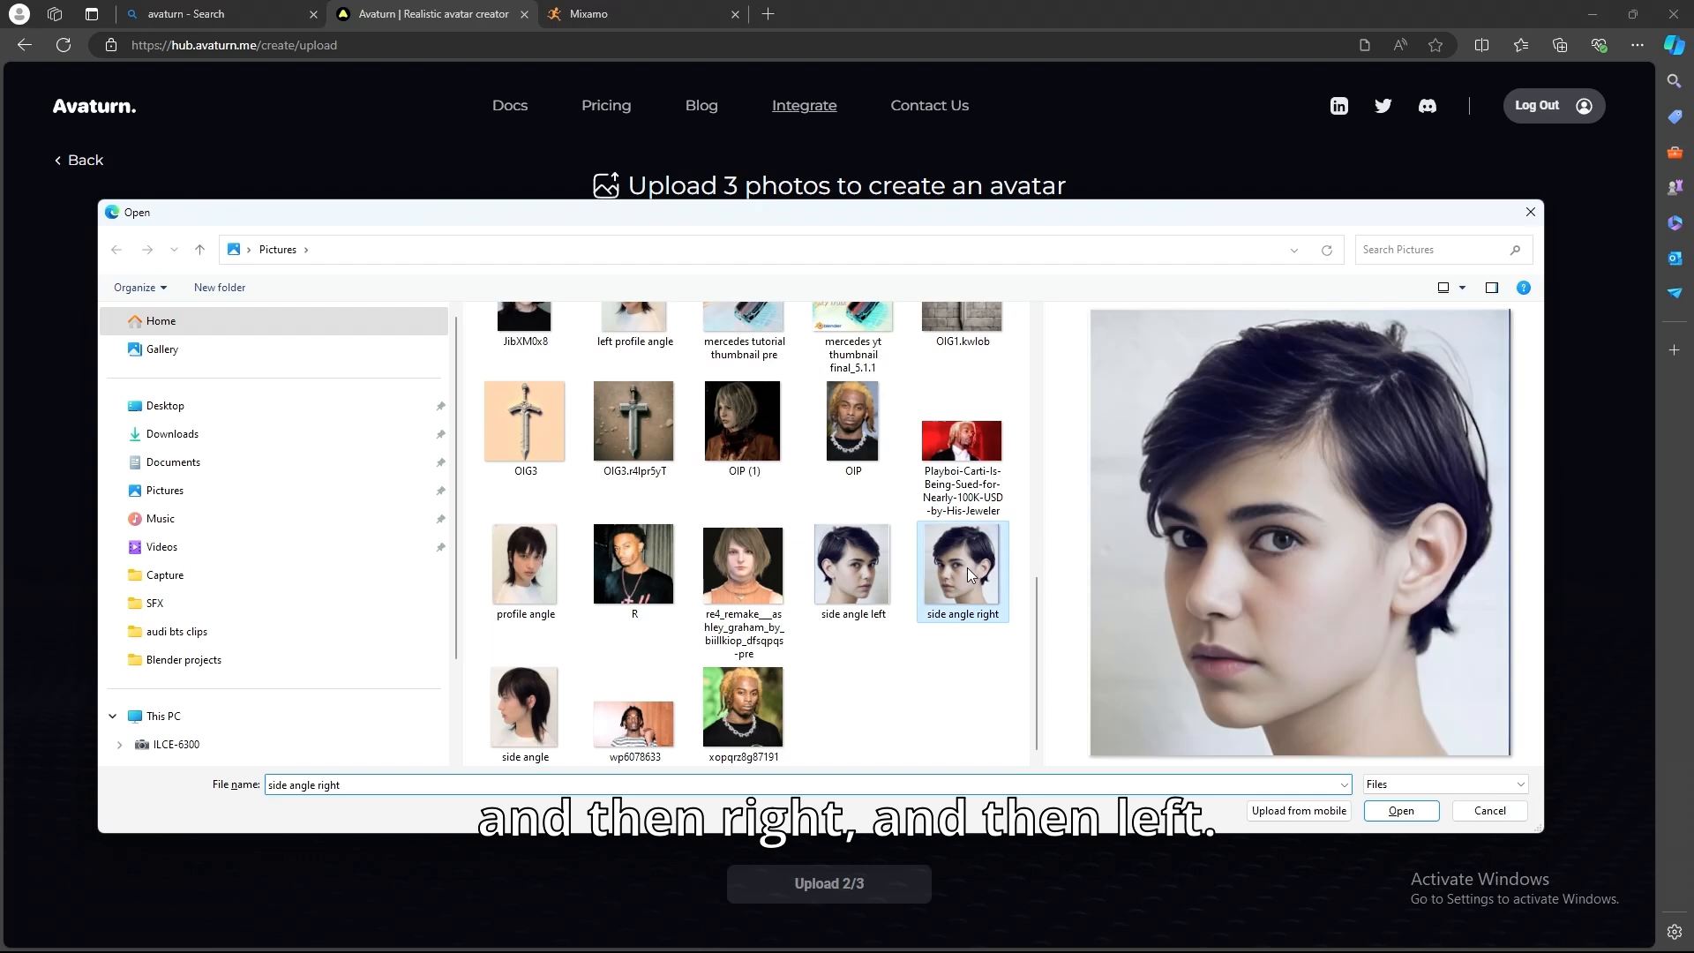
{"action": "left_click", "coordinate": [1400, 810]}
Choose the female body type with avatar type V1 and submit the three photos.
{"action": "mouse_move", "coordinate": [961, 729]}
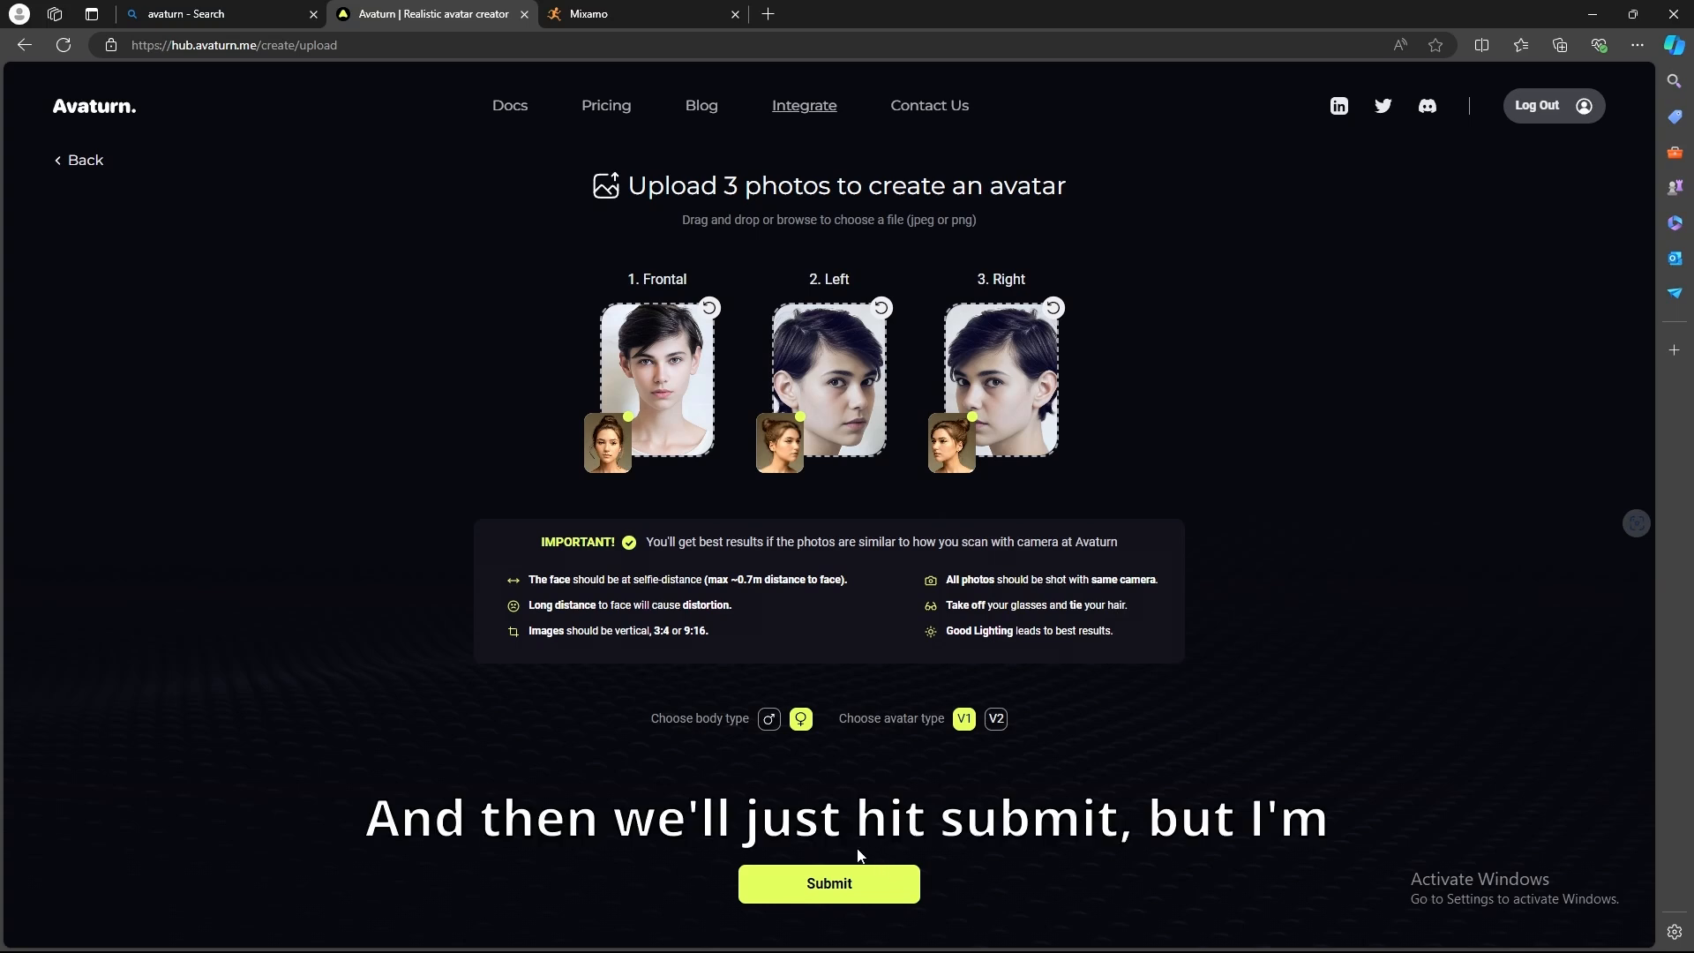
{"action": "left_click", "coordinate": [786, 886]}
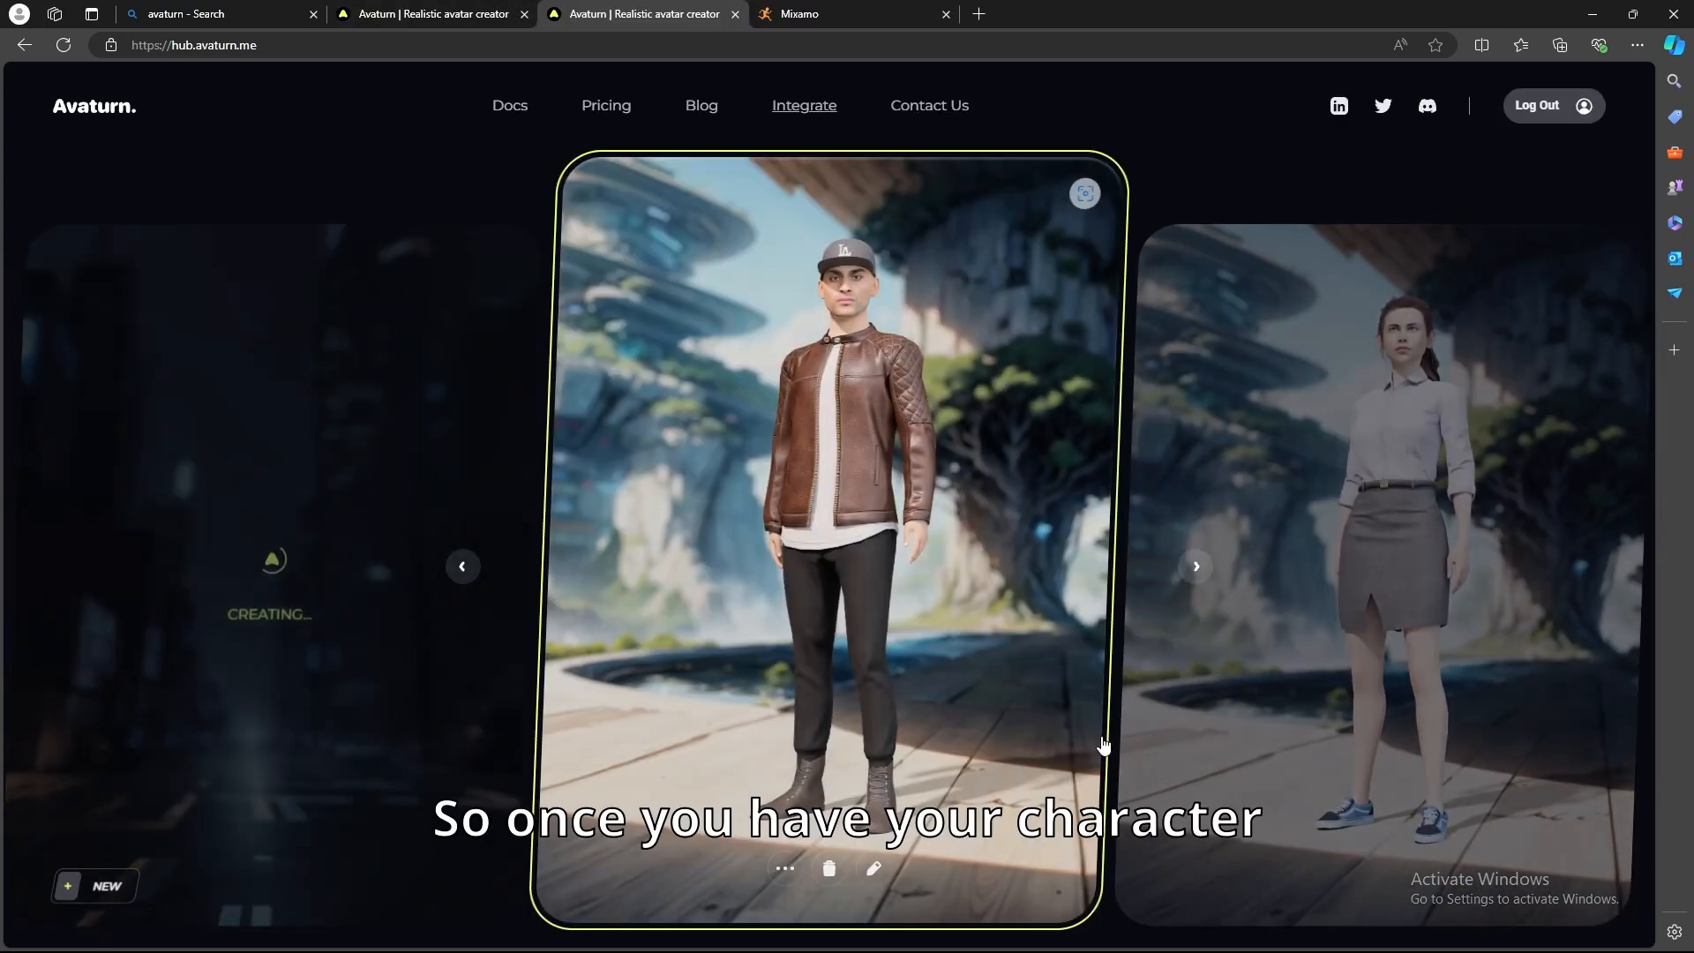
Open the male avatar in the brown leather jacket for editing and inspect his face and upper body up close.
{"action": "left_click_drag", "start_coordinate": [1359, 654], "coordinate": [1138, 688]}
{"action": "left_click_drag", "start_coordinate": [1129, 692], "coordinate": [1266, 695]}
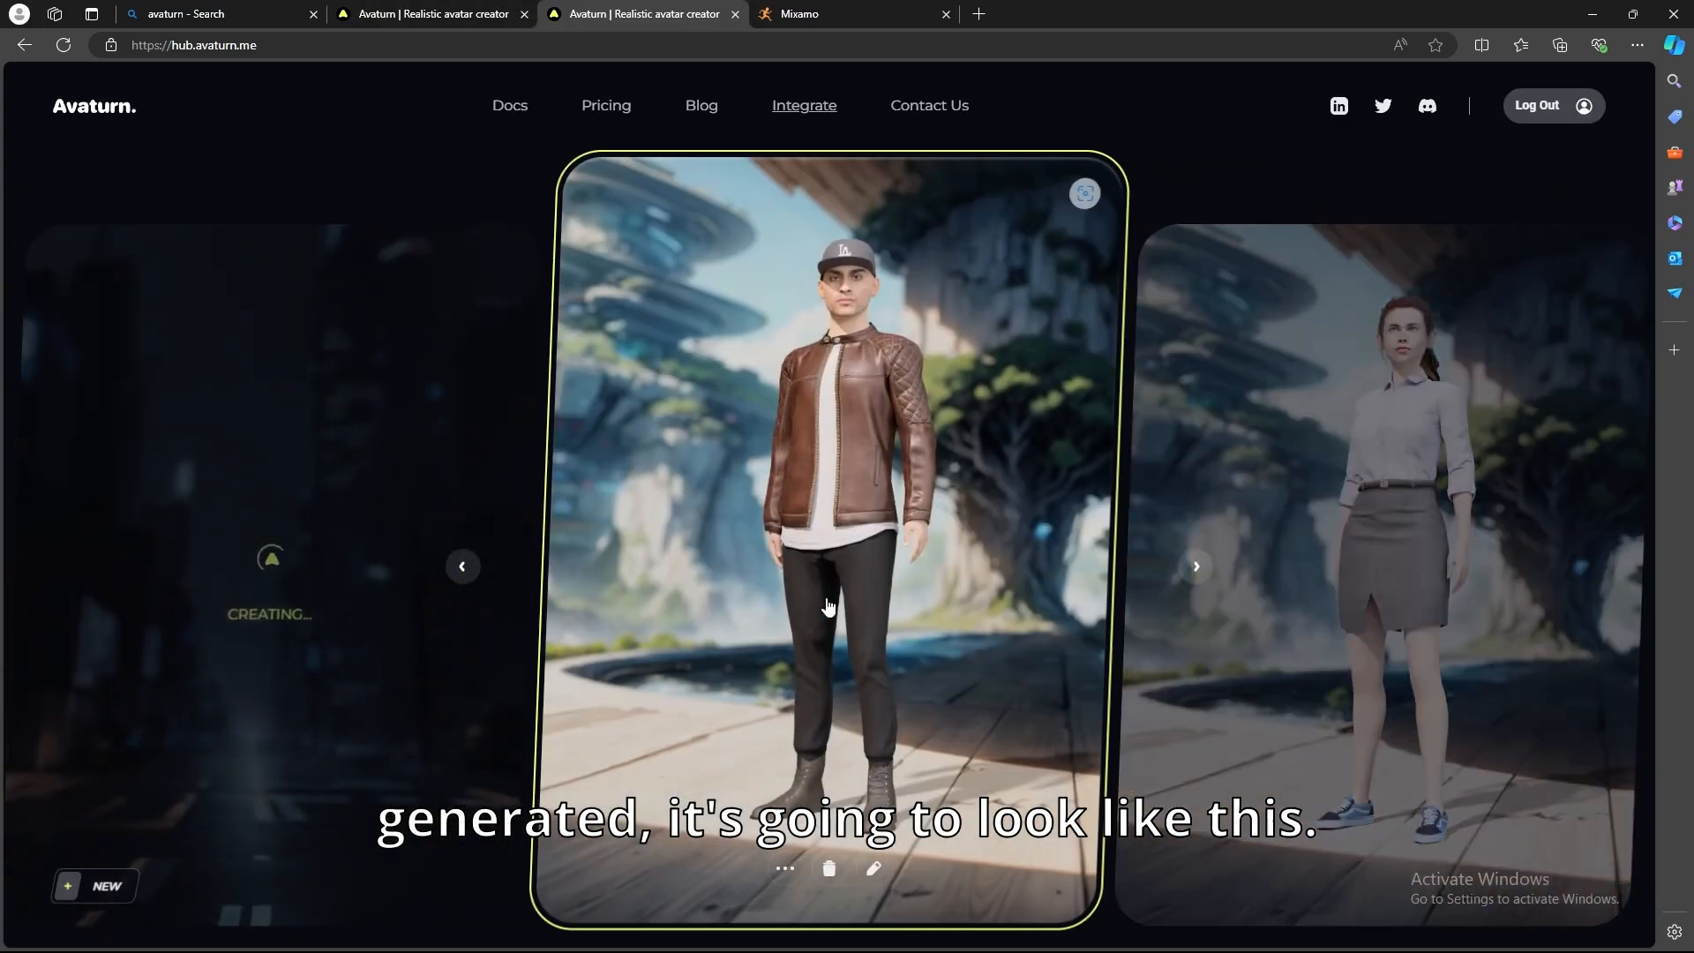
{"action": "left_click", "coordinate": [837, 426]}
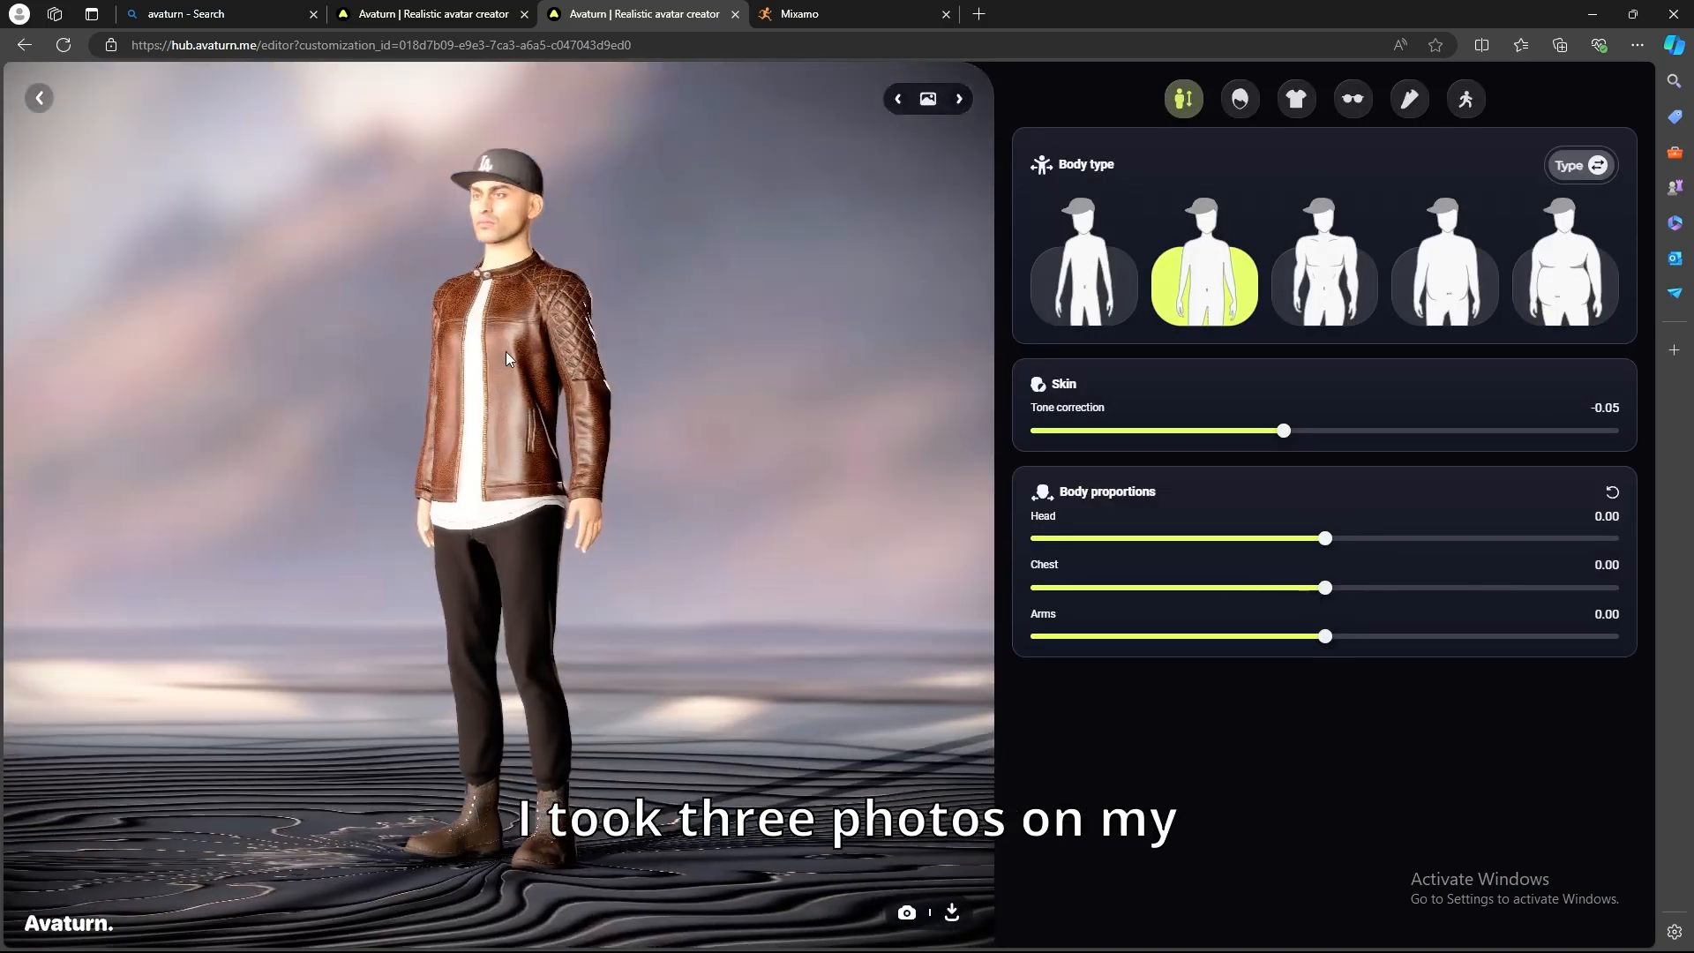
{"action": "left_click_drag", "start_coordinate": [505, 351], "coordinate": [744, 480]}
{"action": "scroll", "coordinate": [621, 467], "scroll_direction": "up", "scroll_amount": 5}
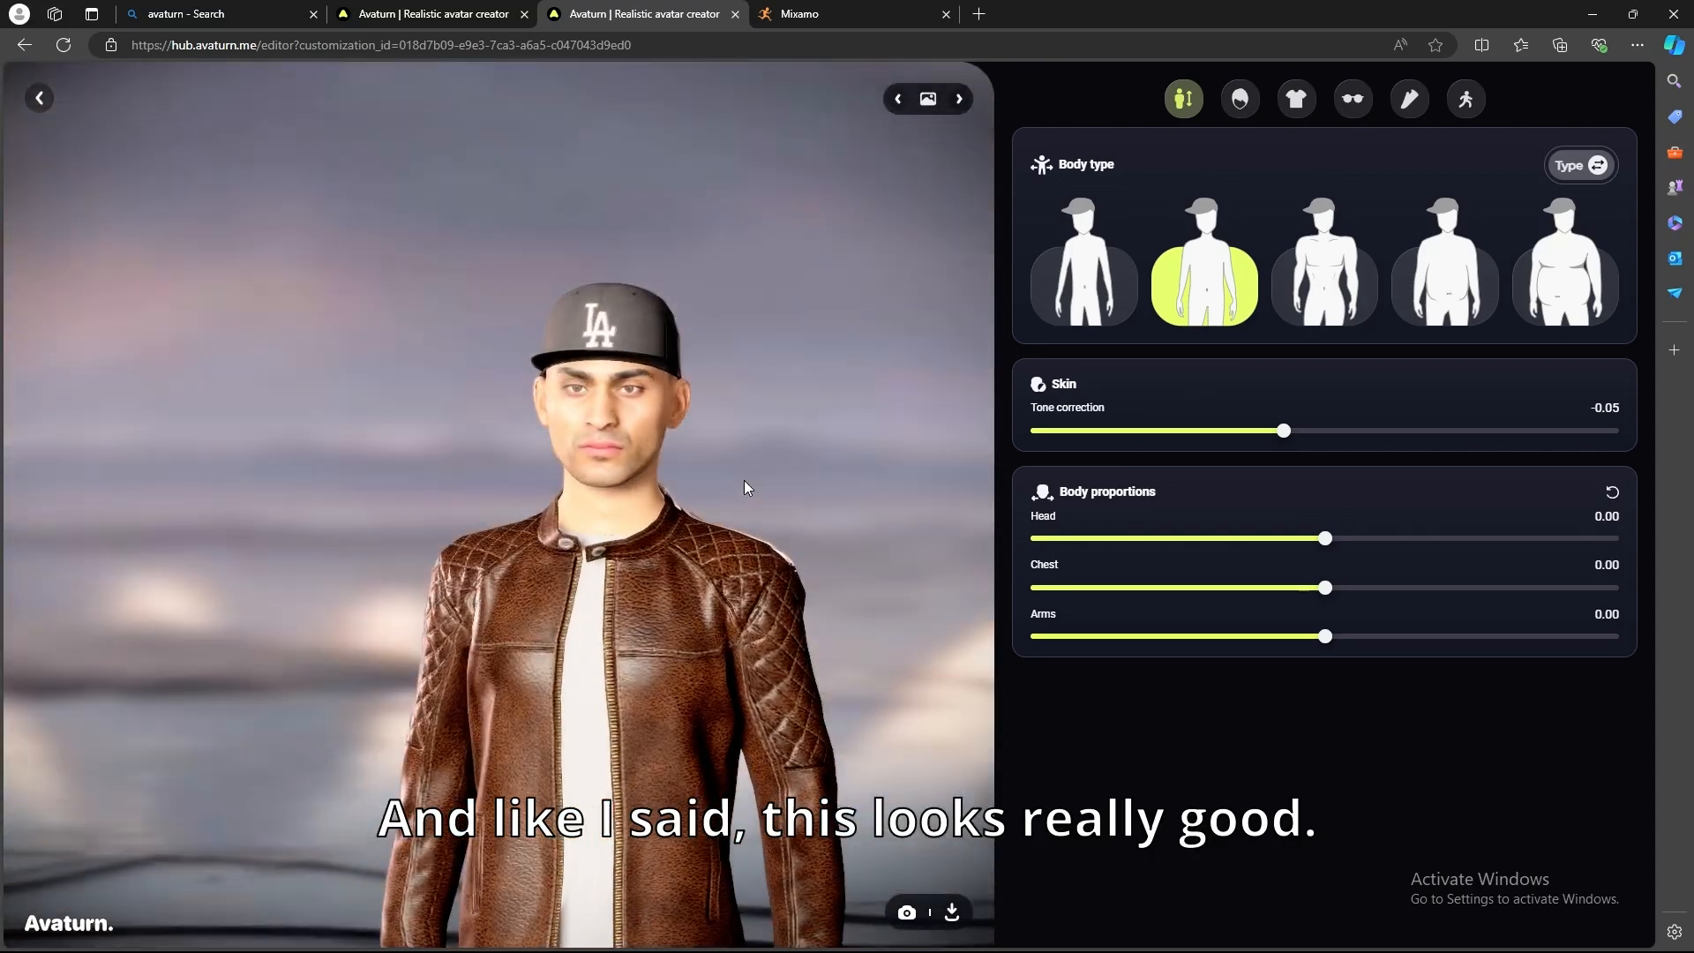
Replace the avatar's cap with the short hairstyle swept up at the front and view it from an angle.
{"action": "left_click", "coordinate": [1245, 98]}
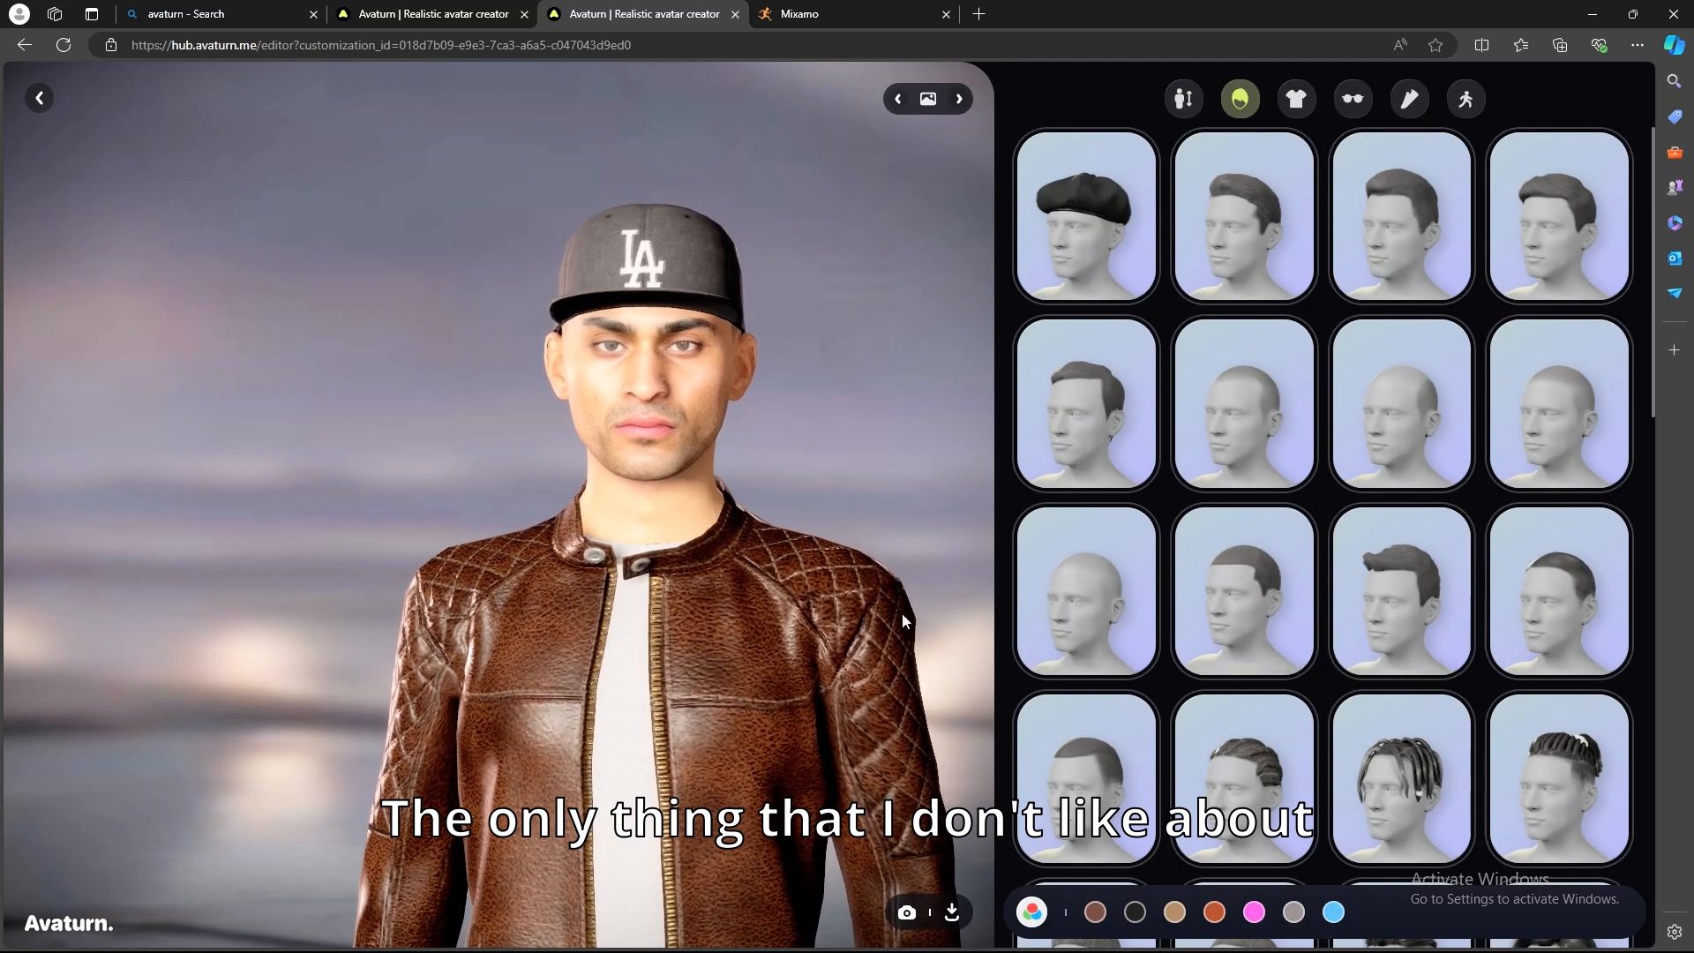
{"action": "scroll", "coordinate": [818, 579], "scroll_direction": "down", "scroll_amount": 3}
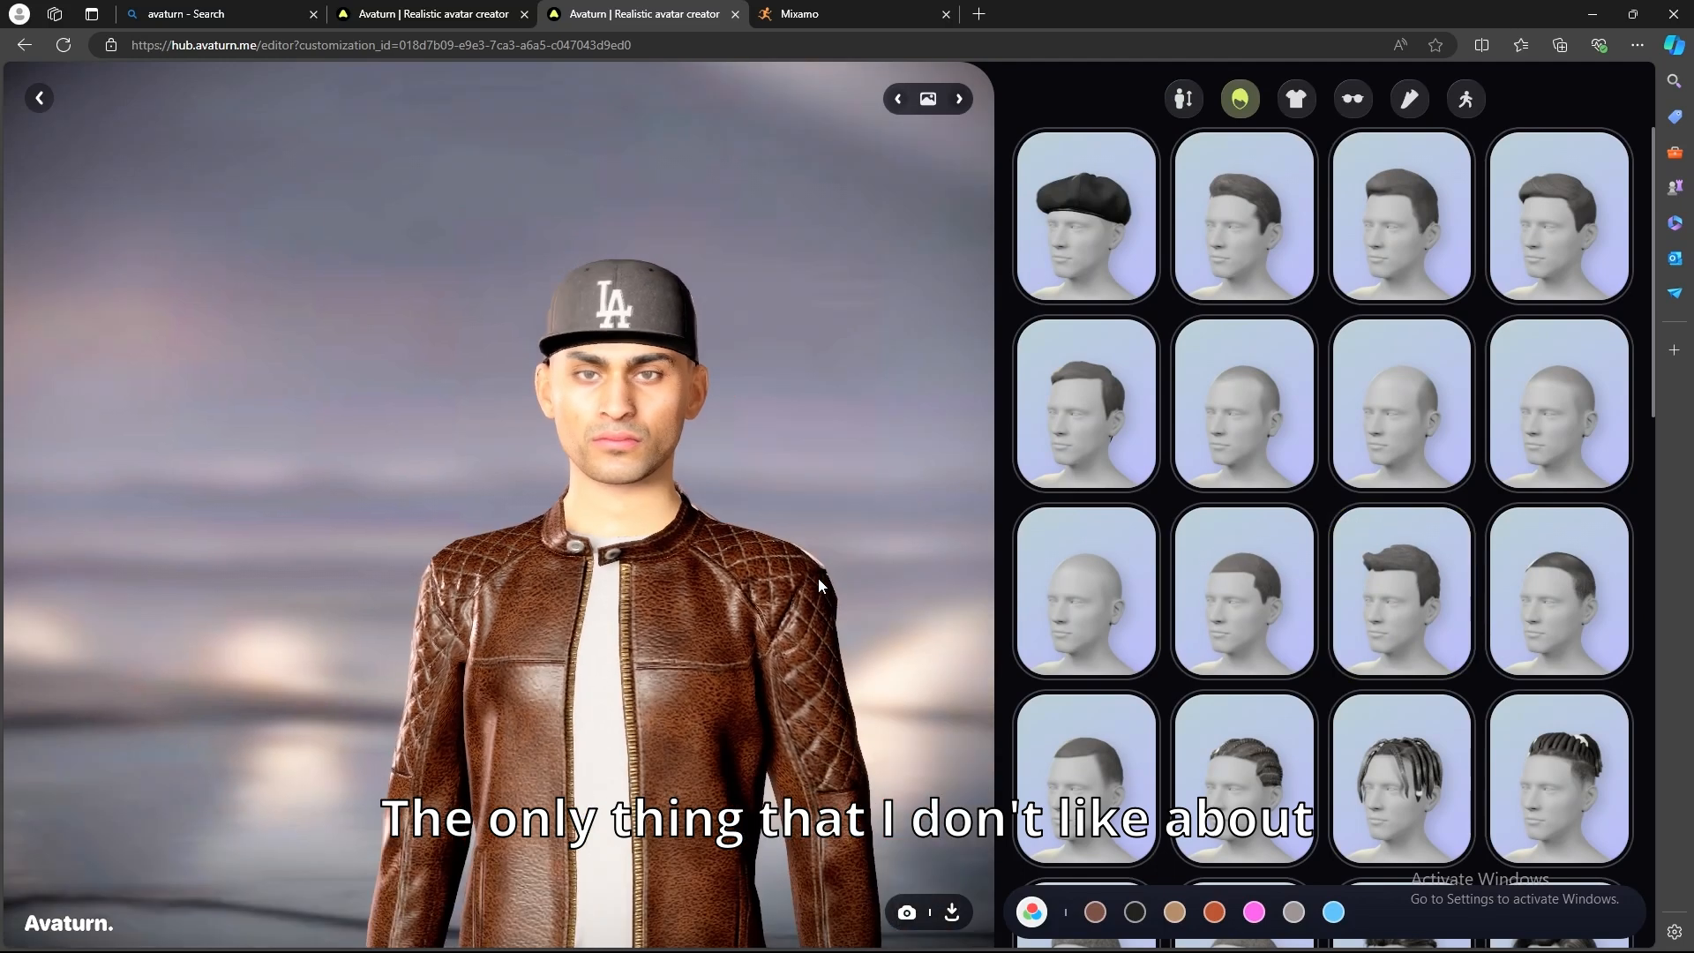
{"action": "left_click", "coordinate": [1370, 616]}
{"action": "left_click_drag", "start_coordinate": [915, 538], "coordinate": [813, 437]}
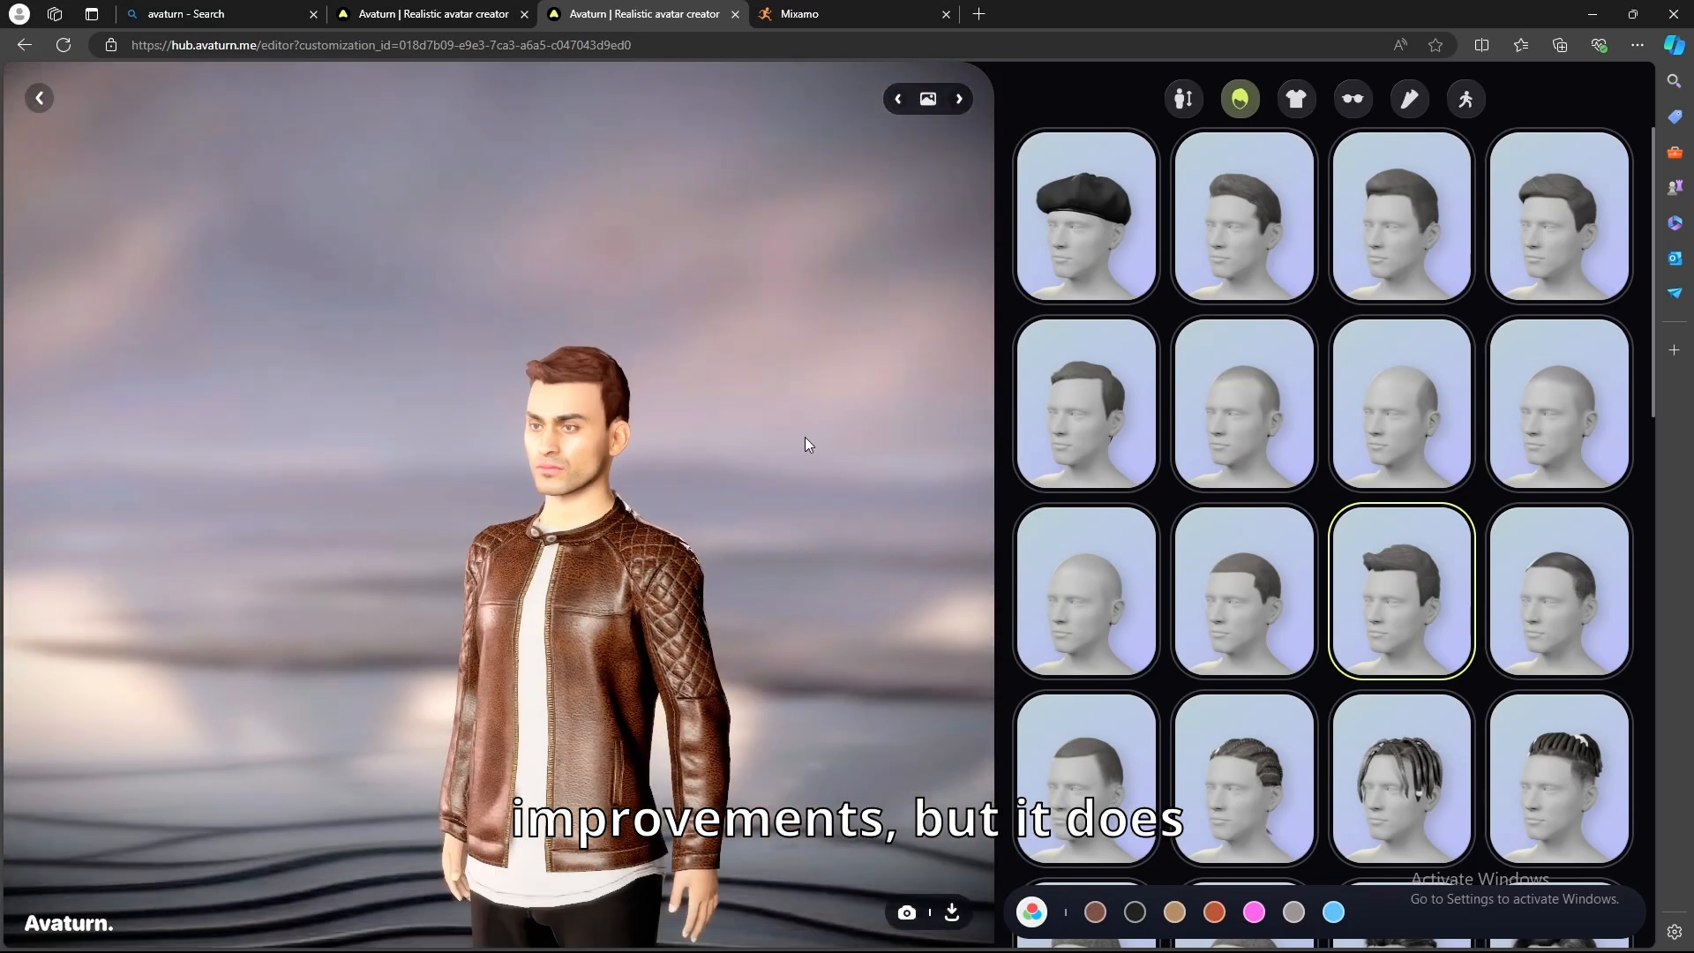
Browse the available hairstyles and headwear and put the dark LA baseball cap on the avatar.
{"action": "scroll", "coordinate": [1376, 631], "scroll_direction": "down", "scroll_amount": 15}
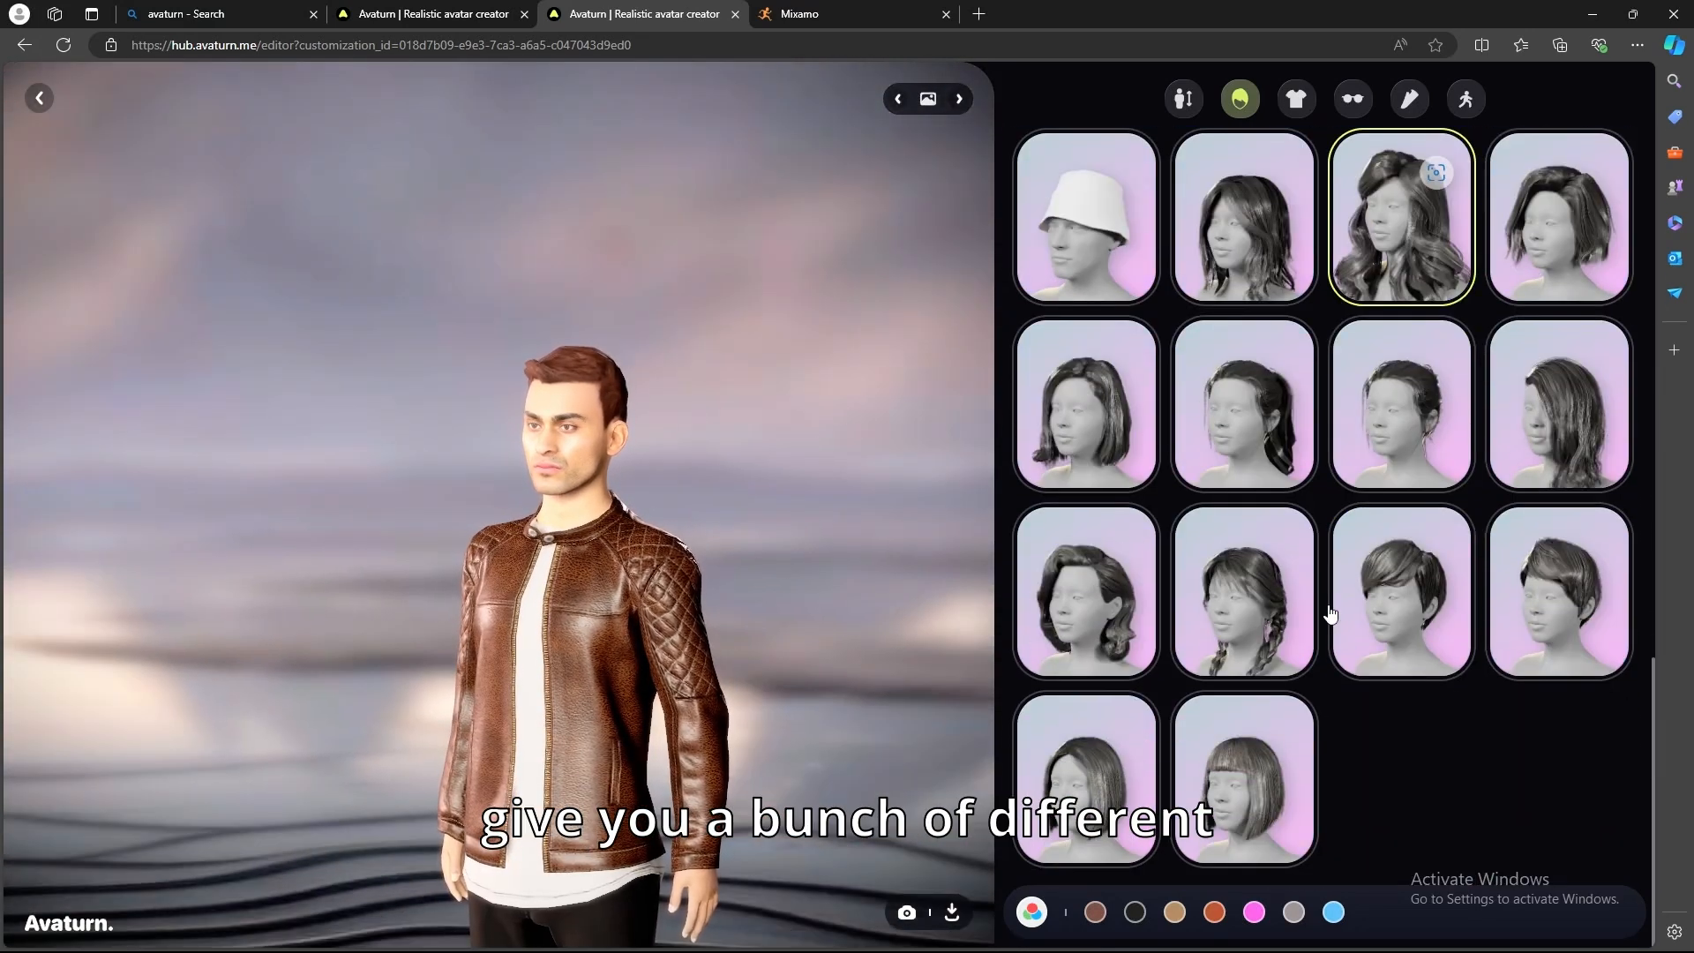
{"action": "scroll", "coordinate": [1323, 618], "scroll_direction": "up", "scroll_amount": 10}
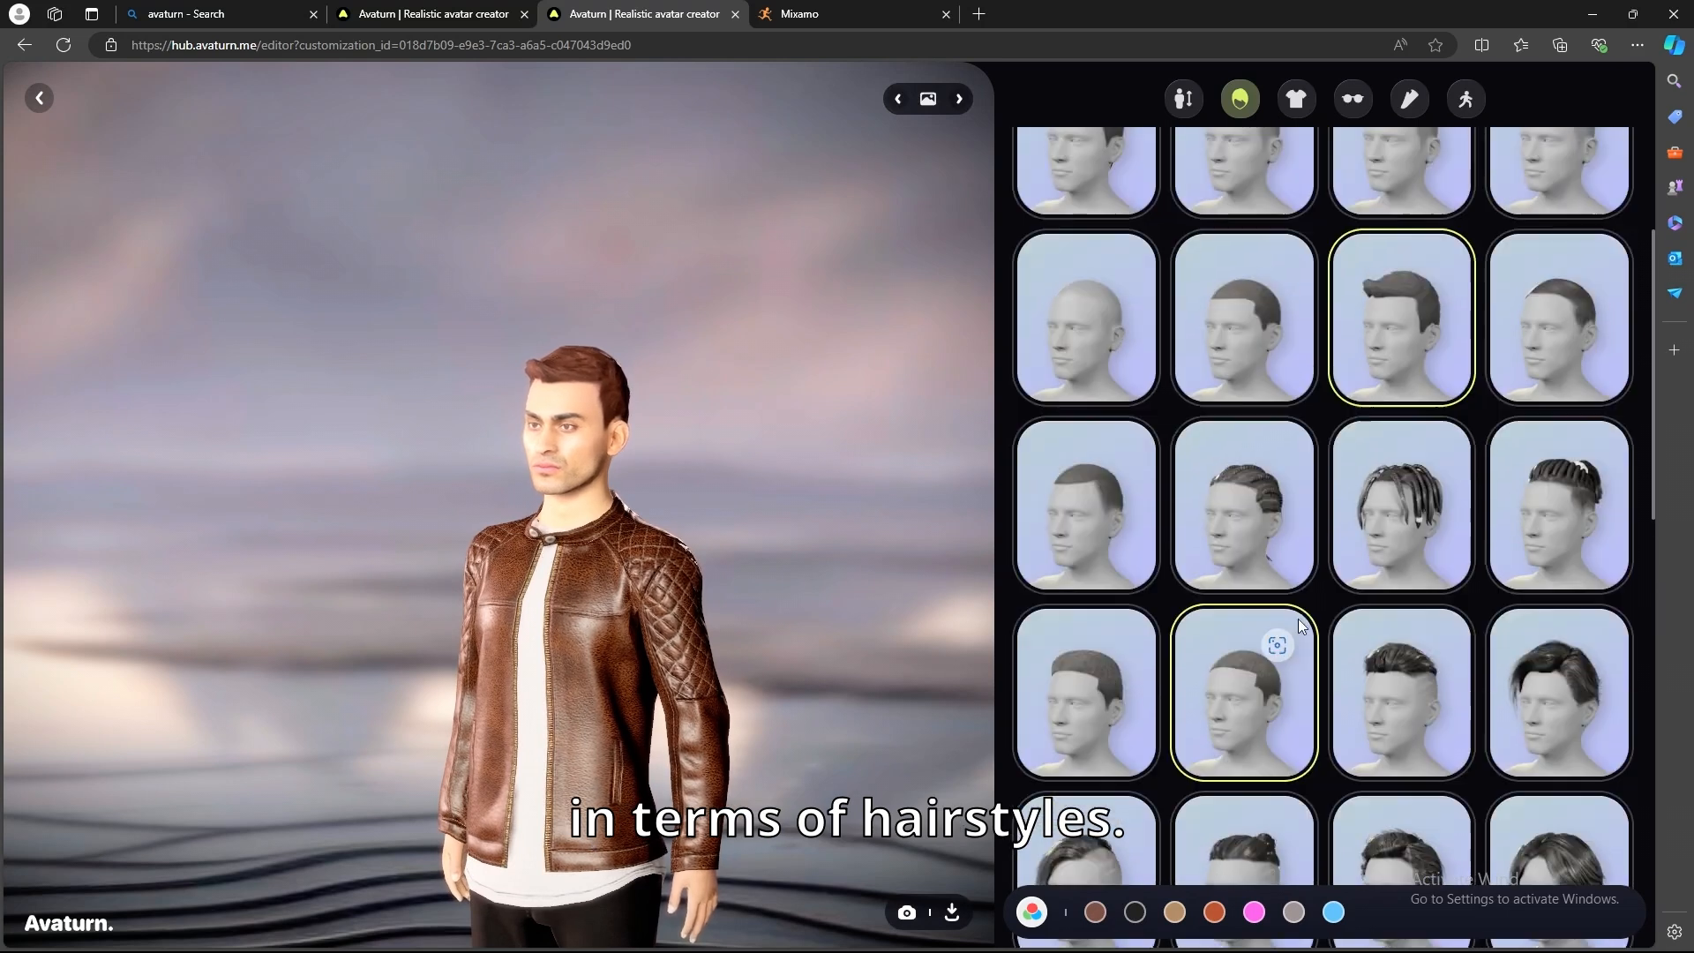
{"action": "scroll", "coordinate": [1301, 624], "scroll_direction": "up", "scroll_amount": 3}
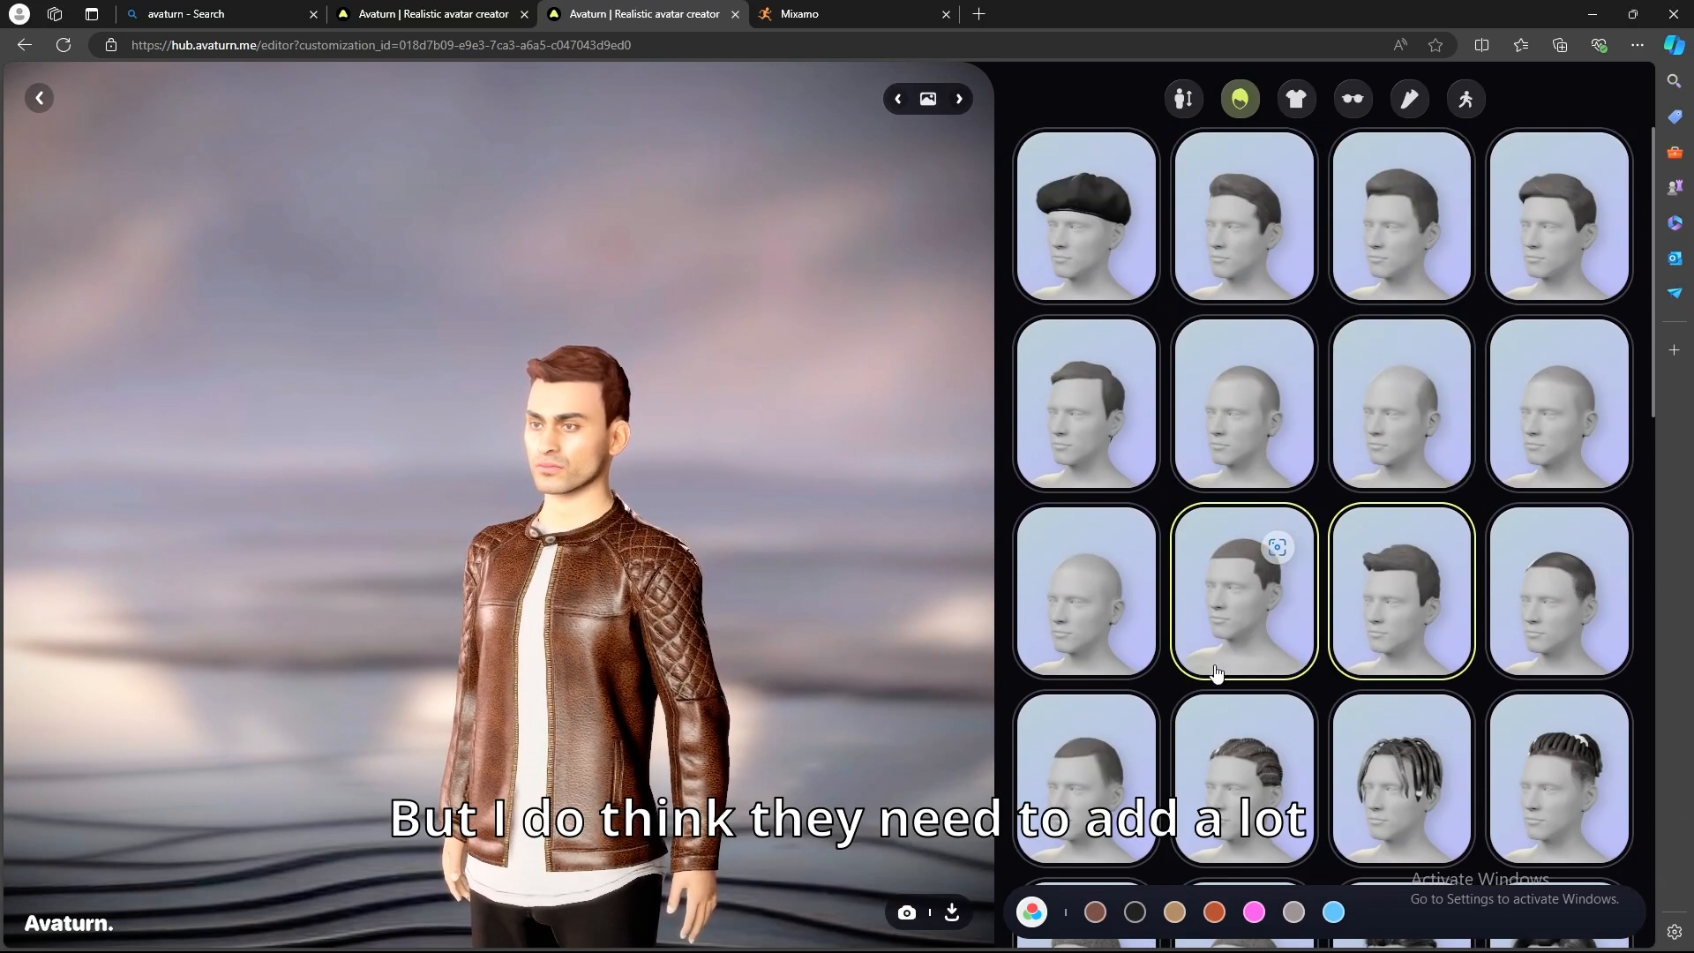
{"action": "scroll", "coordinate": [1216, 673], "scroll_direction": "down", "scroll_amount": 3}
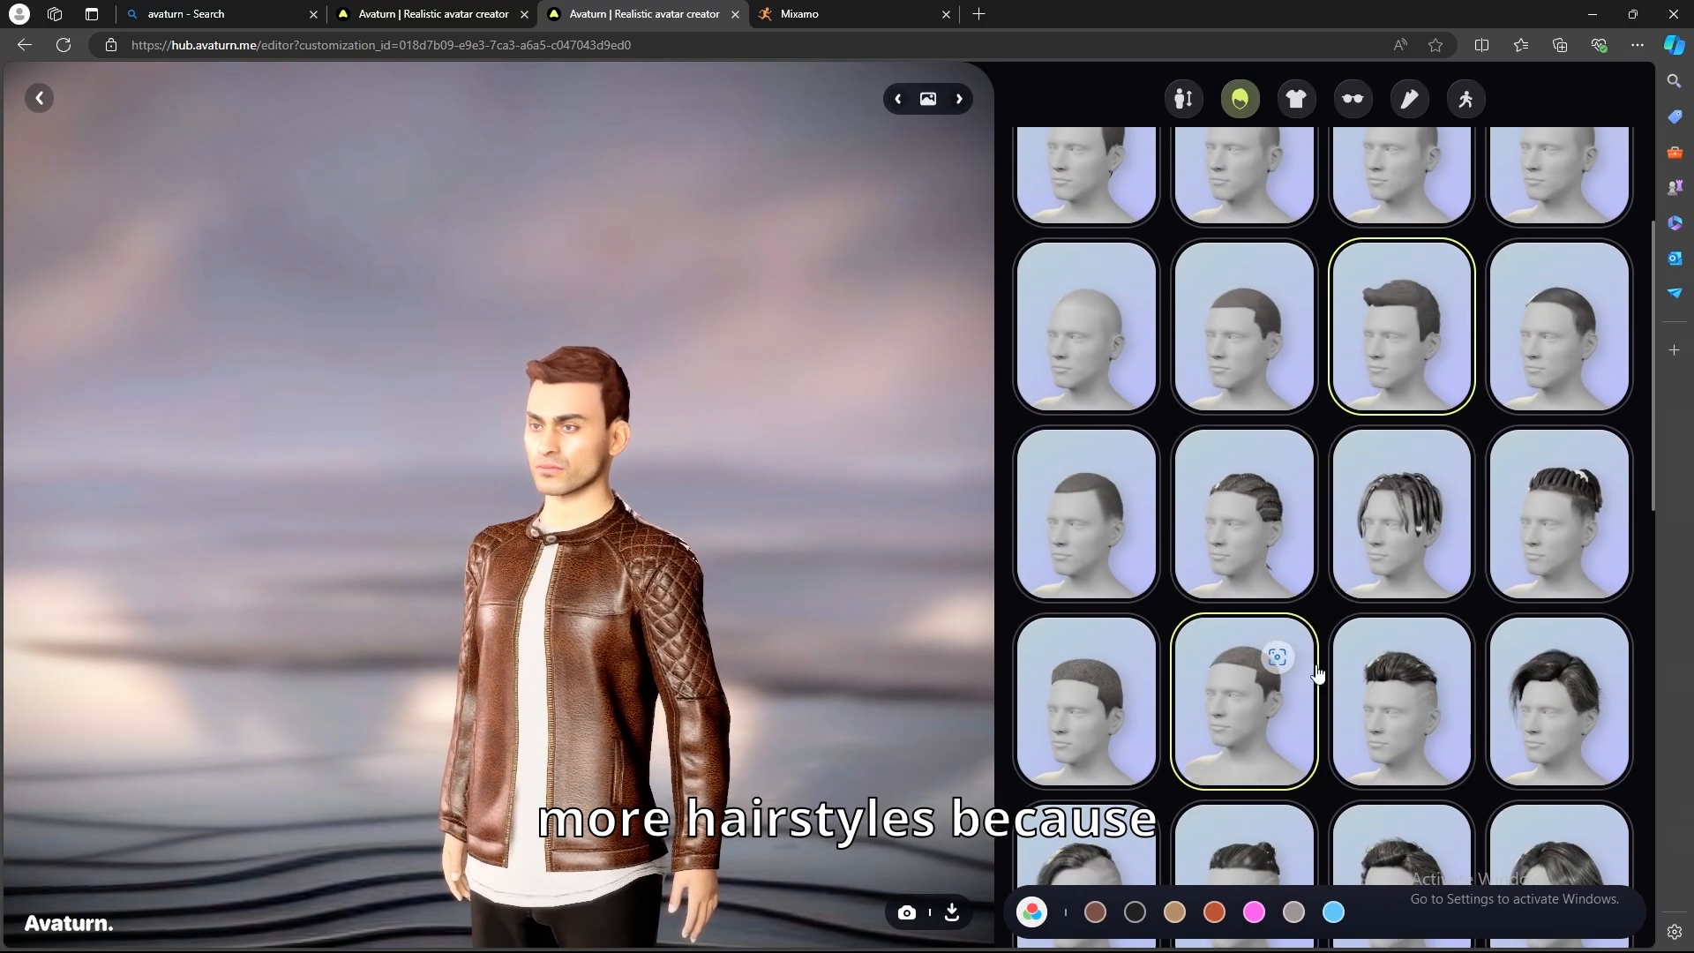
{"action": "scroll", "coordinate": [1317, 673], "scroll_direction": "down", "scroll_amount": 4}
{"action": "scroll", "coordinate": [1469, 516], "scroll_direction": "down", "scroll_amount": 3}
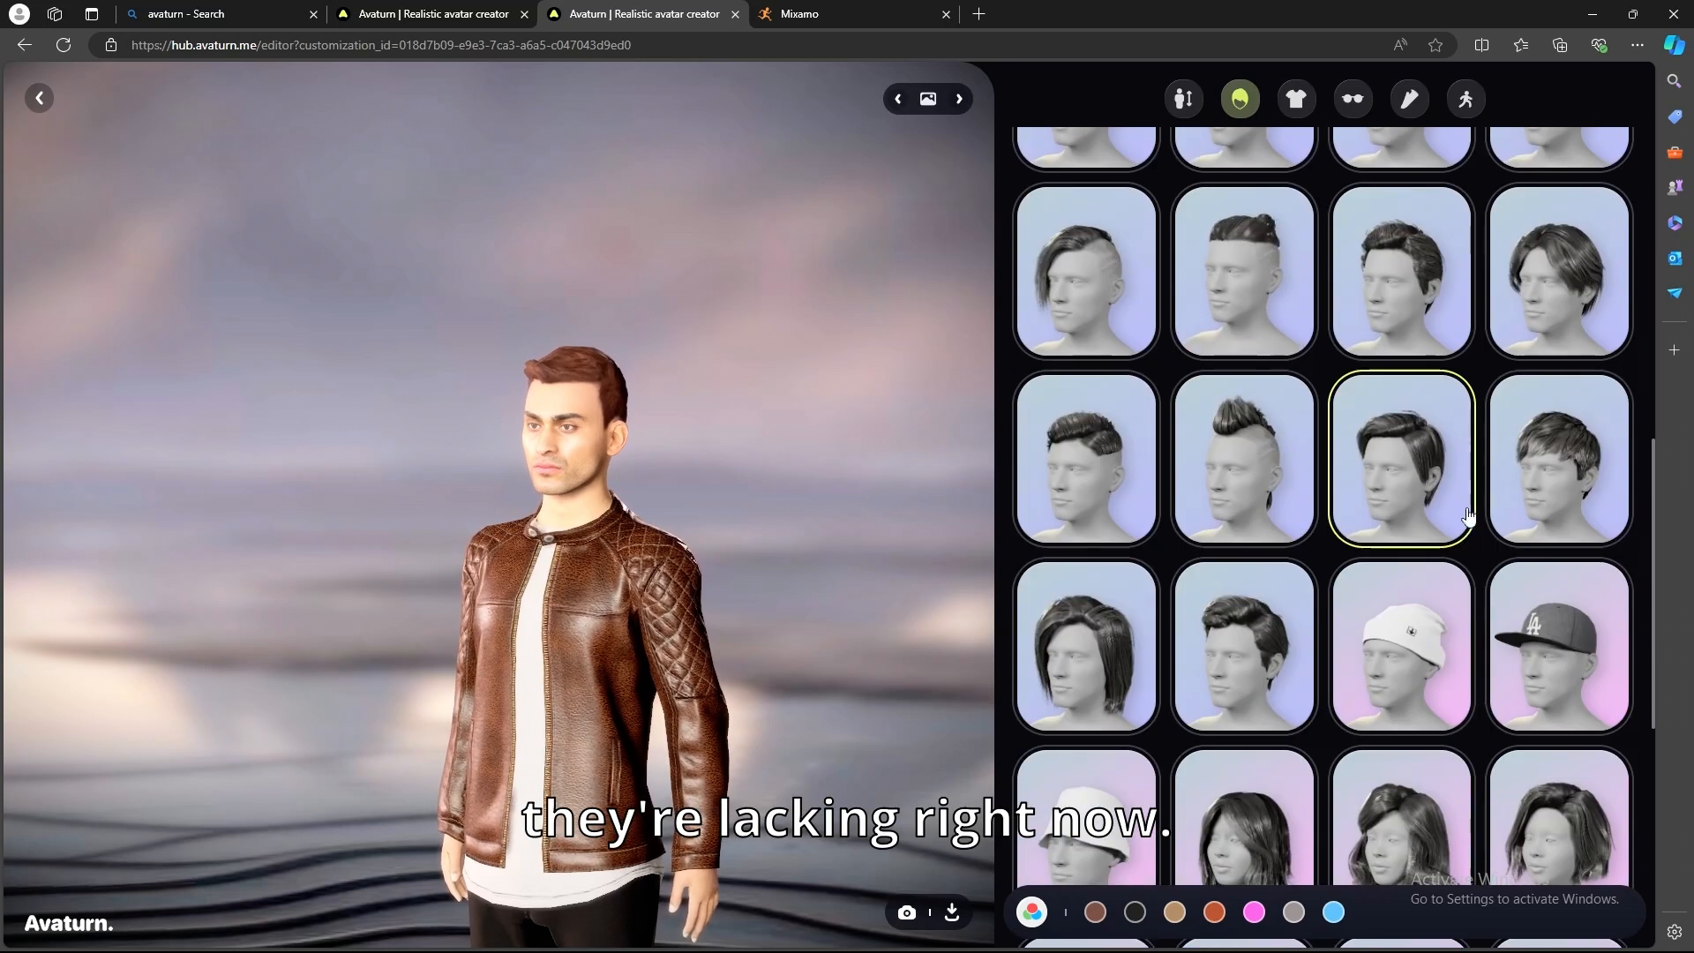
{"action": "left_click", "coordinate": [1552, 658]}
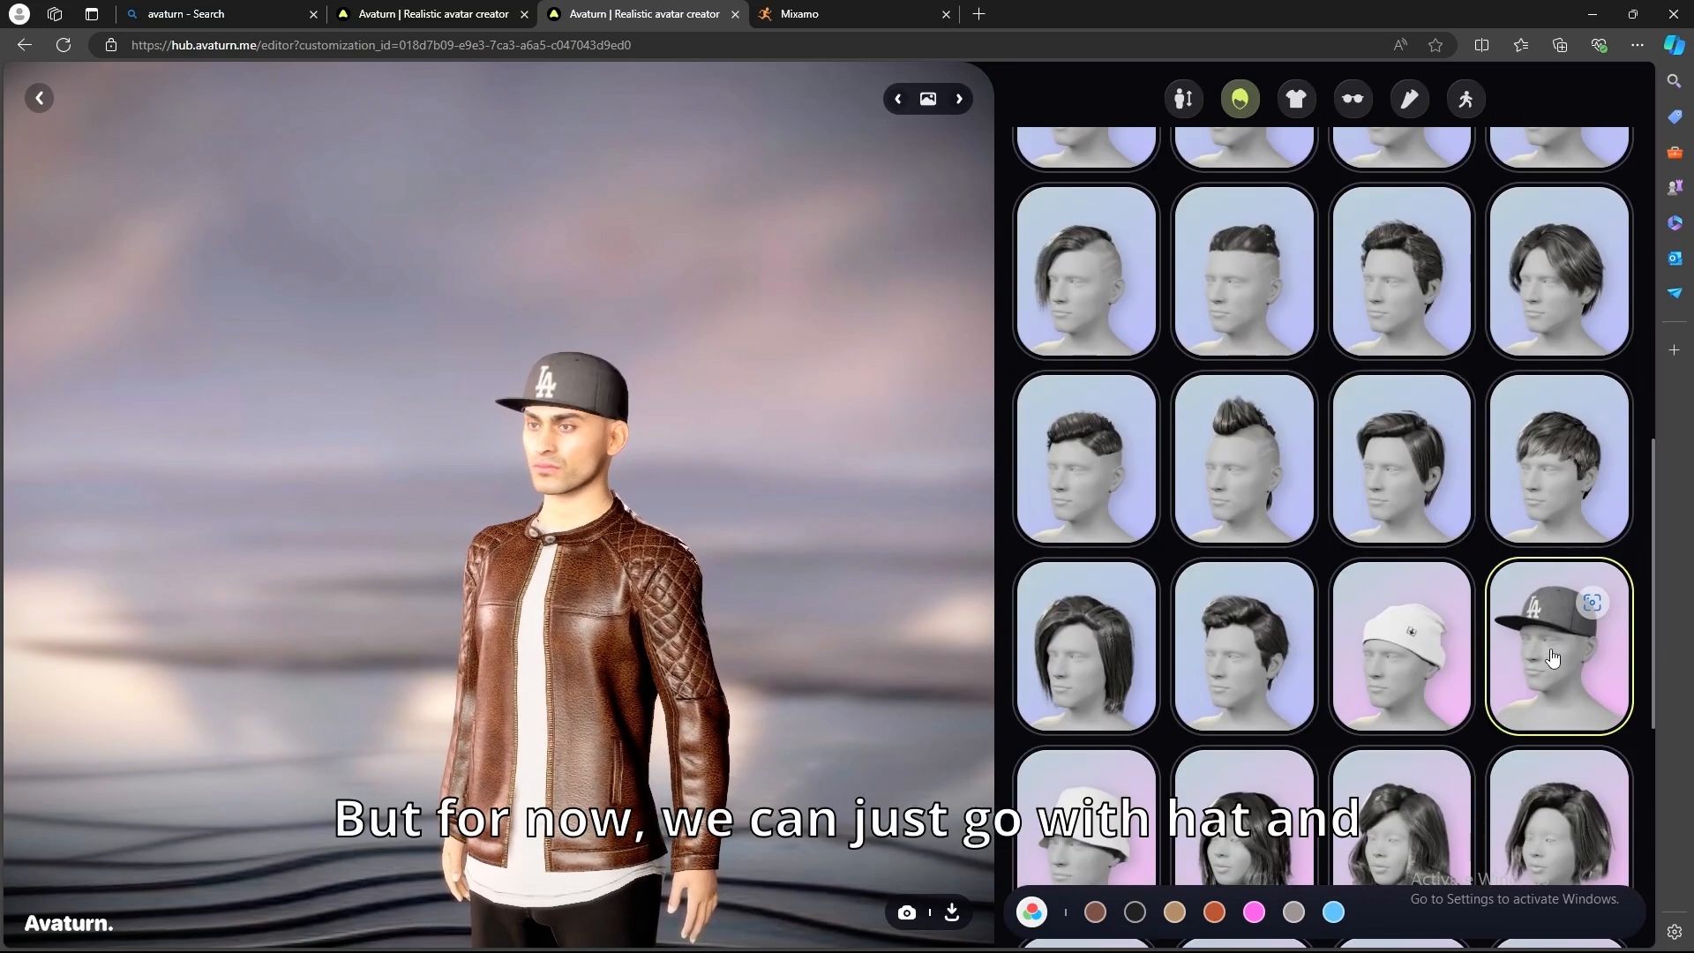
{"action": "scroll", "coordinate": [760, 637], "scroll_direction": "up", "scroll_amount": 3}
{"action": "scroll", "coordinate": [723, 649], "scroll_direction": "down", "scroll_amount": 4}
{"action": "left_click_drag", "start_coordinate": [709, 653], "coordinate": [664, 689]}
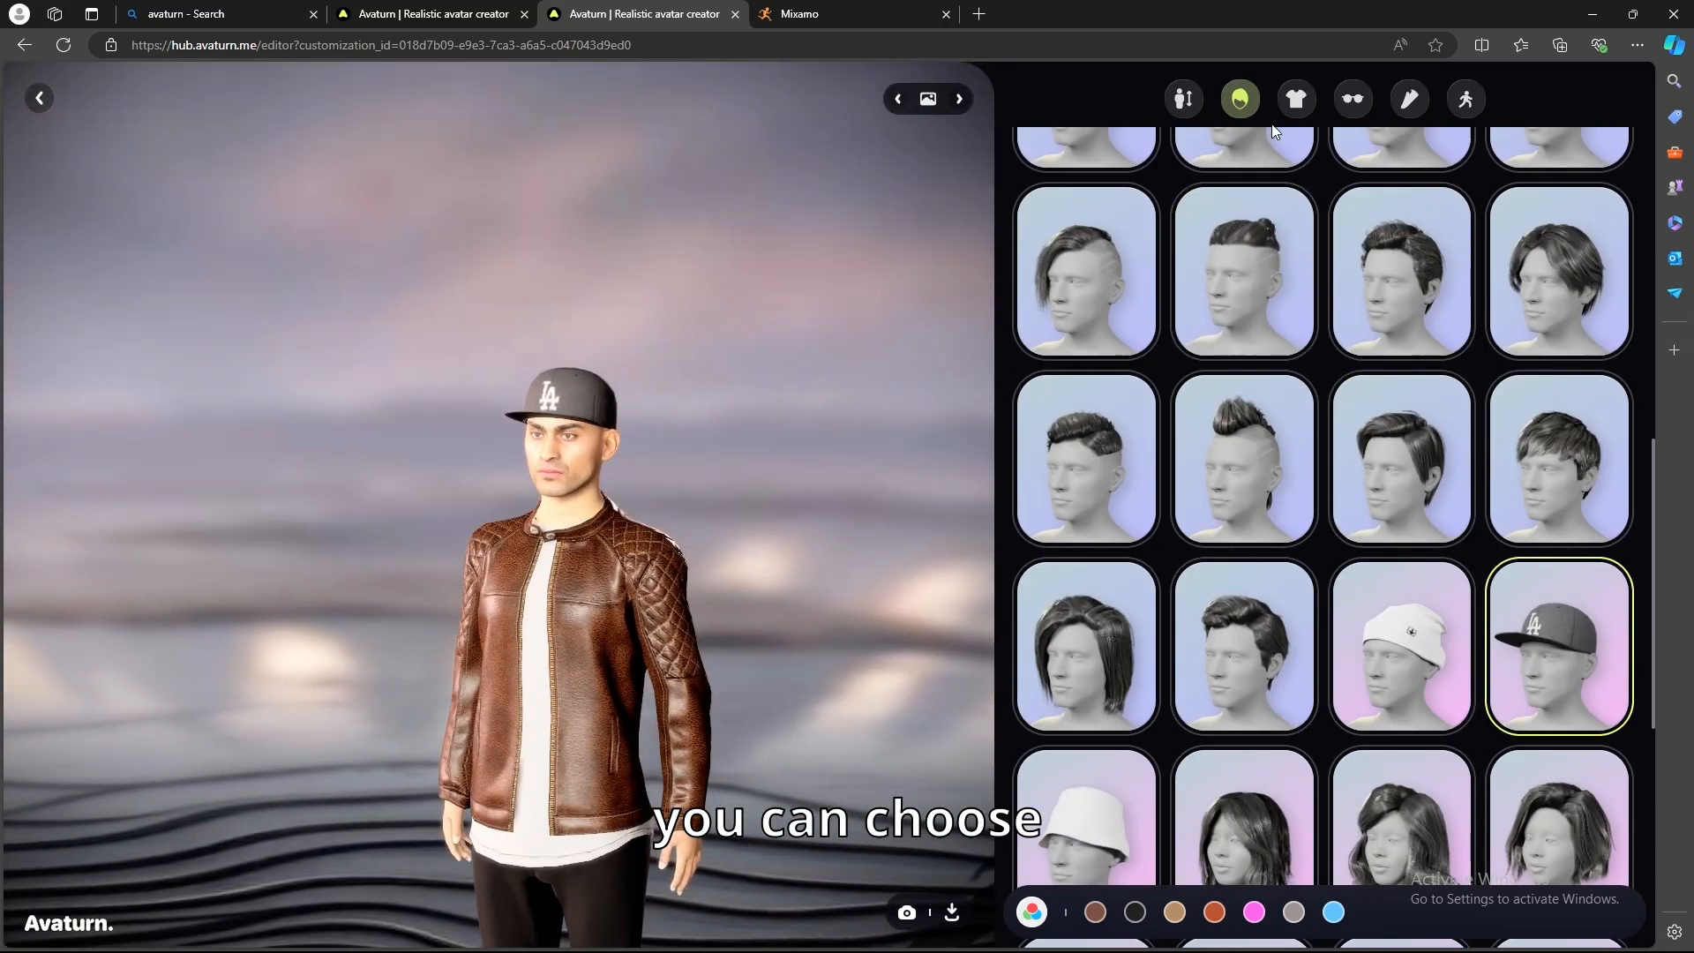
Look through the clothing options and dress the avatar in the black hooded robe with a rope belt.
{"action": "left_click", "coordinate": [1296, 98]}
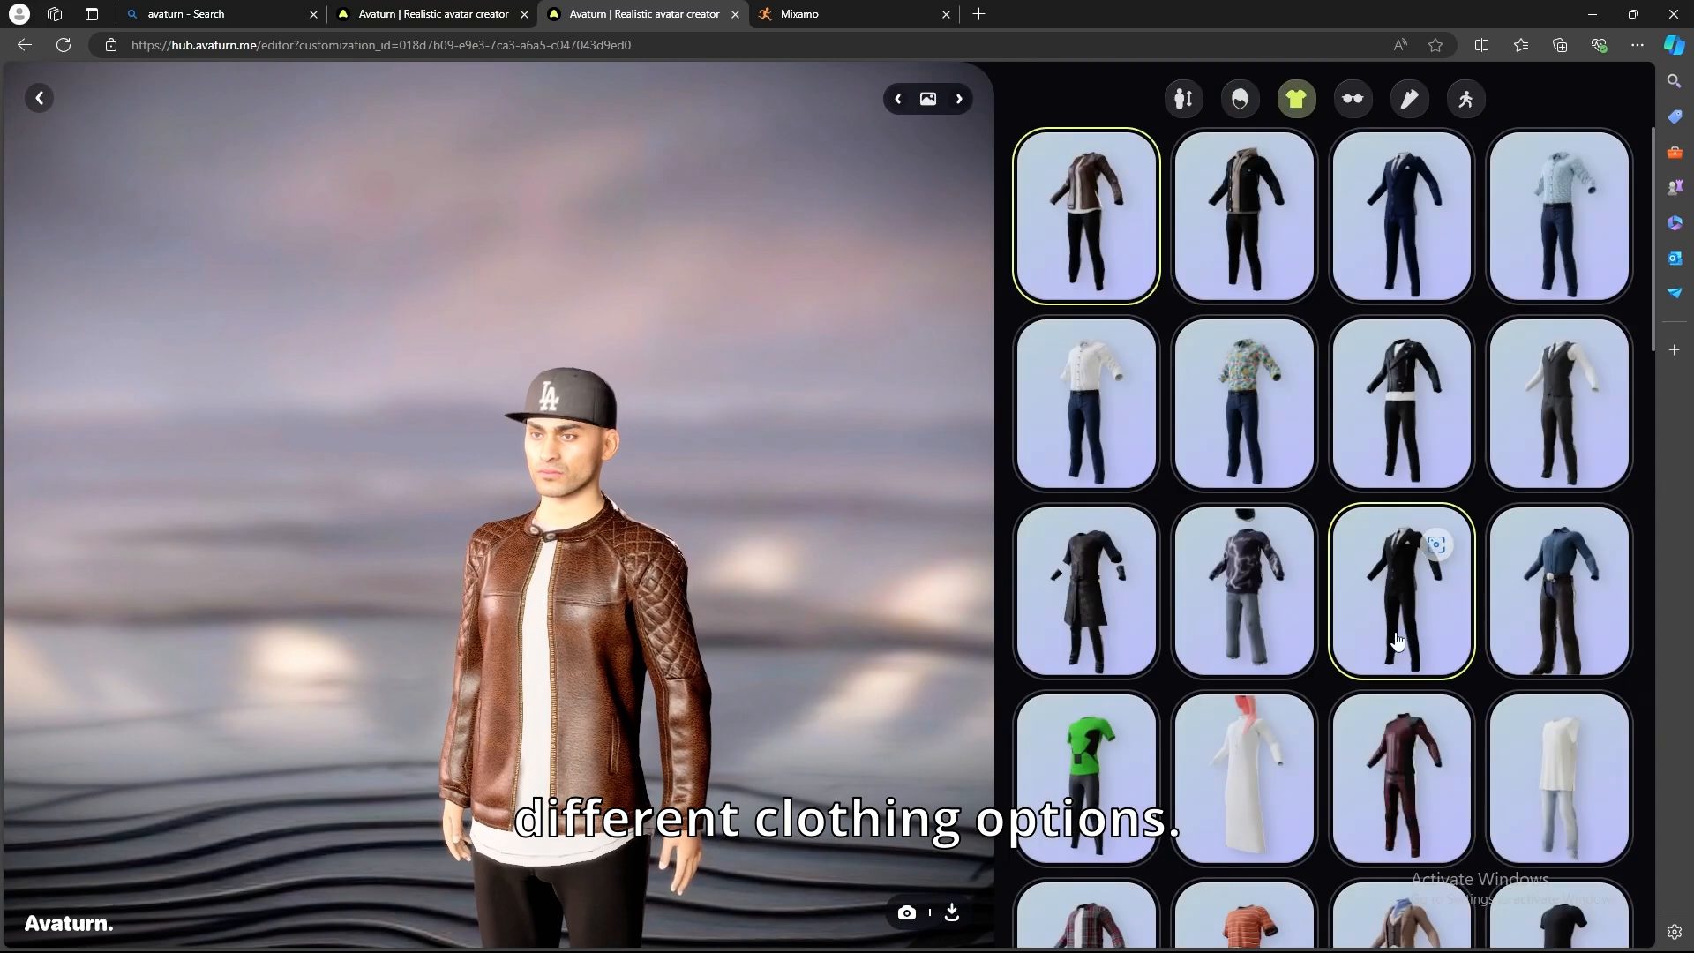
{"action": "scroll", "coordinate": [1393, 648], "scroll_direction": "down", "scroll_amount": 10}
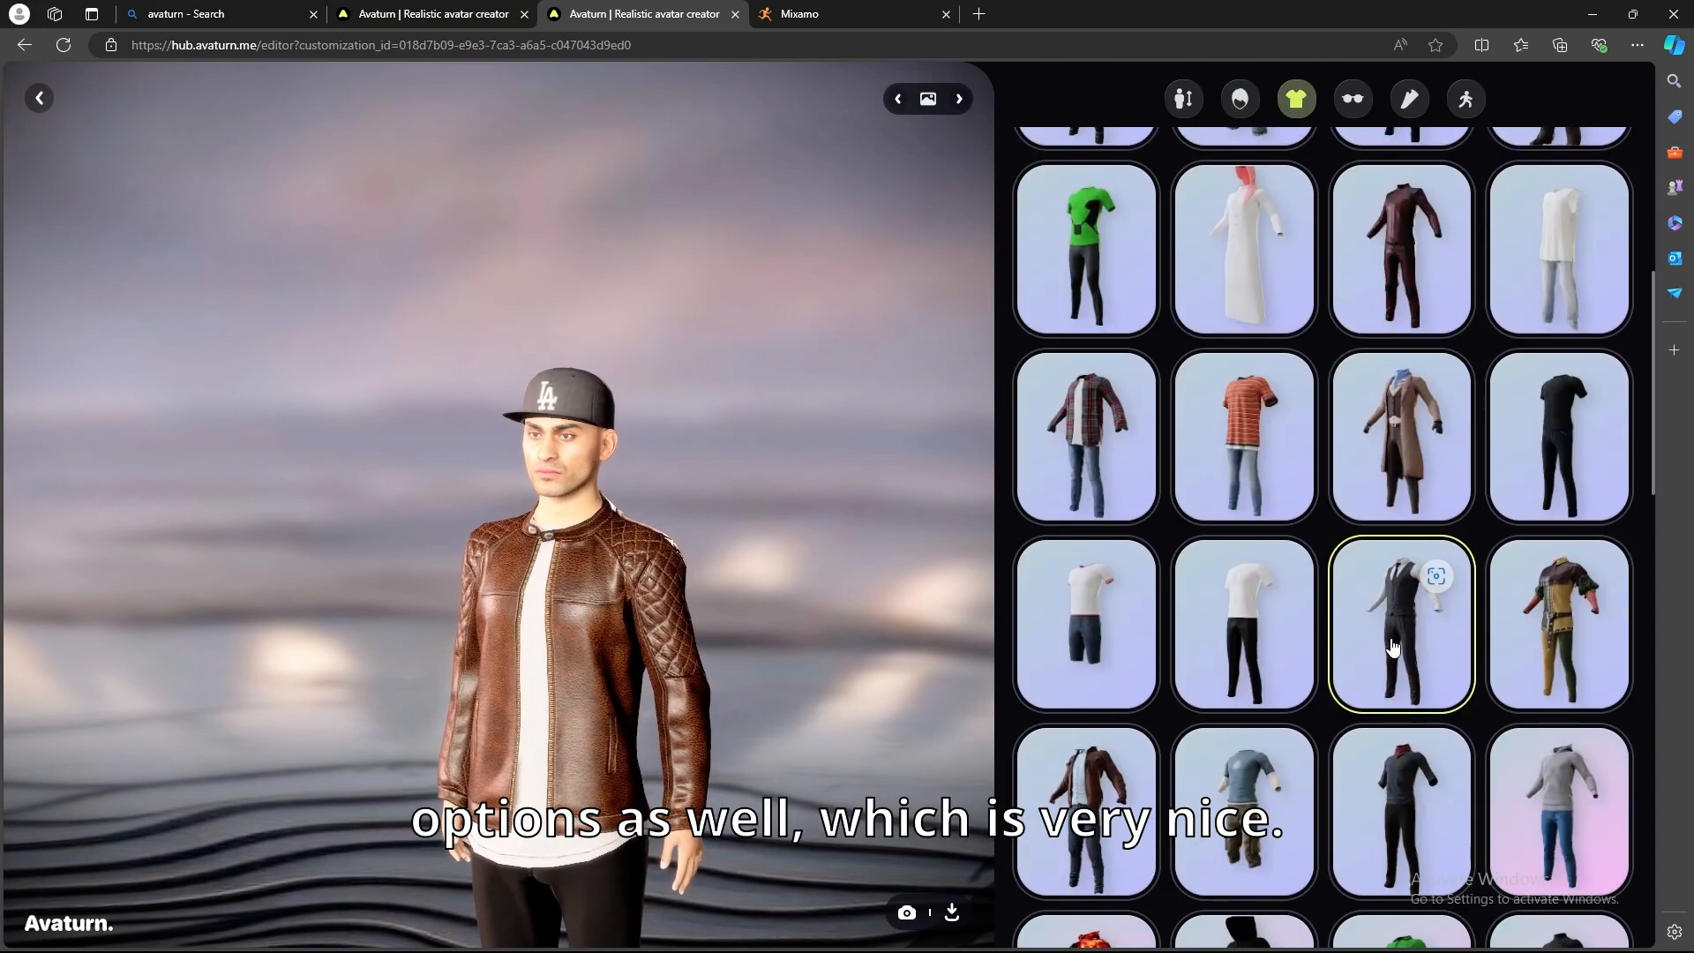
{"action": "scroll", "coordinate": [1393, 649], "scroll_direction": "down", "scroll_amount": 5}
{"action": "scroll", "coordinate": [1393, 648], "scroll_direction": "up", "scroll_amount": 10}
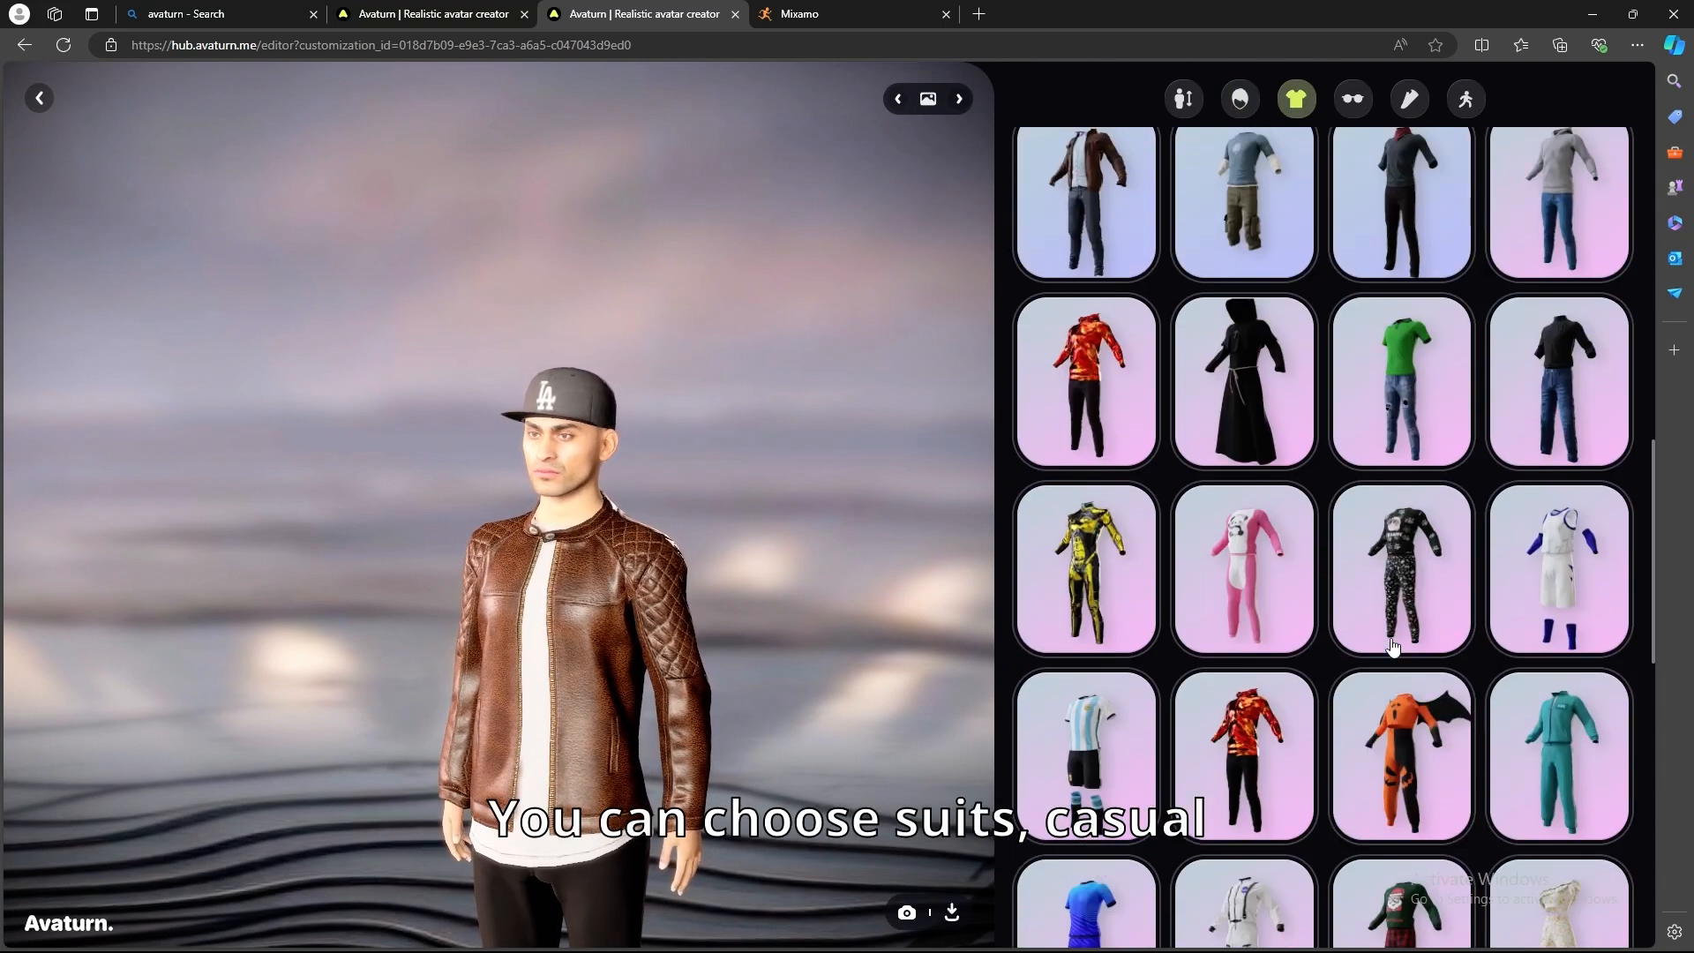
{"action": "scroll", "coordinate": [1359, 601], "scroll_direction": "up", "scroll_amount": 4}
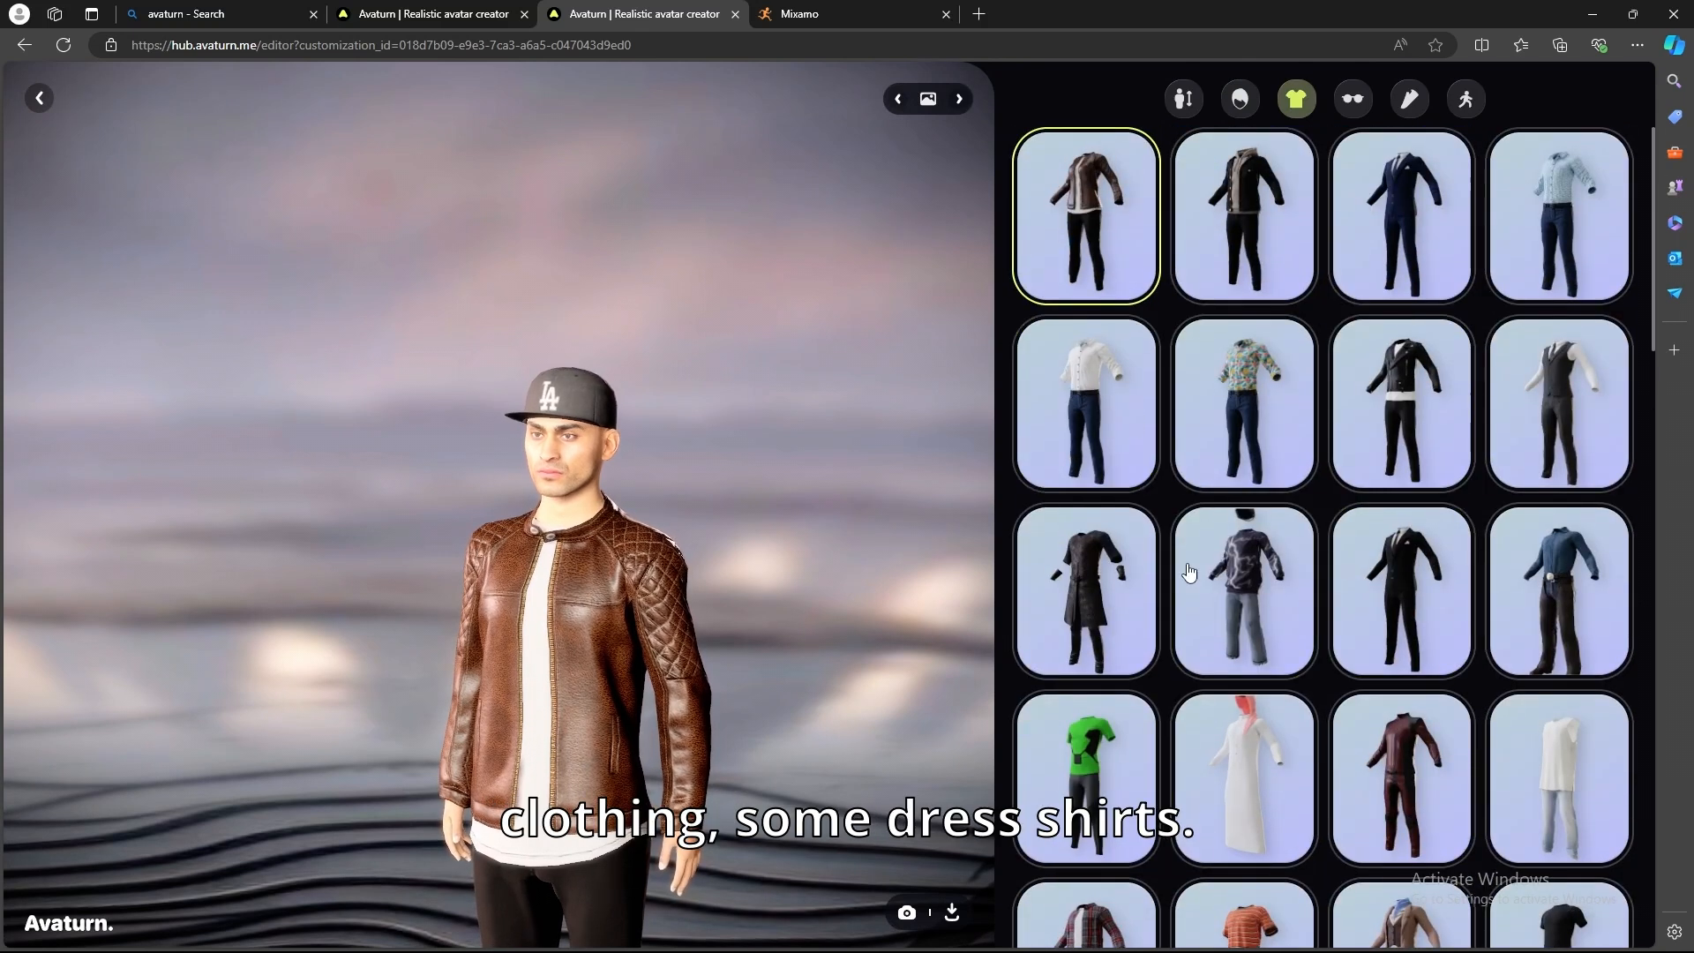
{"action": "scroll", "coordinate": [1347, 627], "scroll_direction": "down", "scroll_amount": 8}
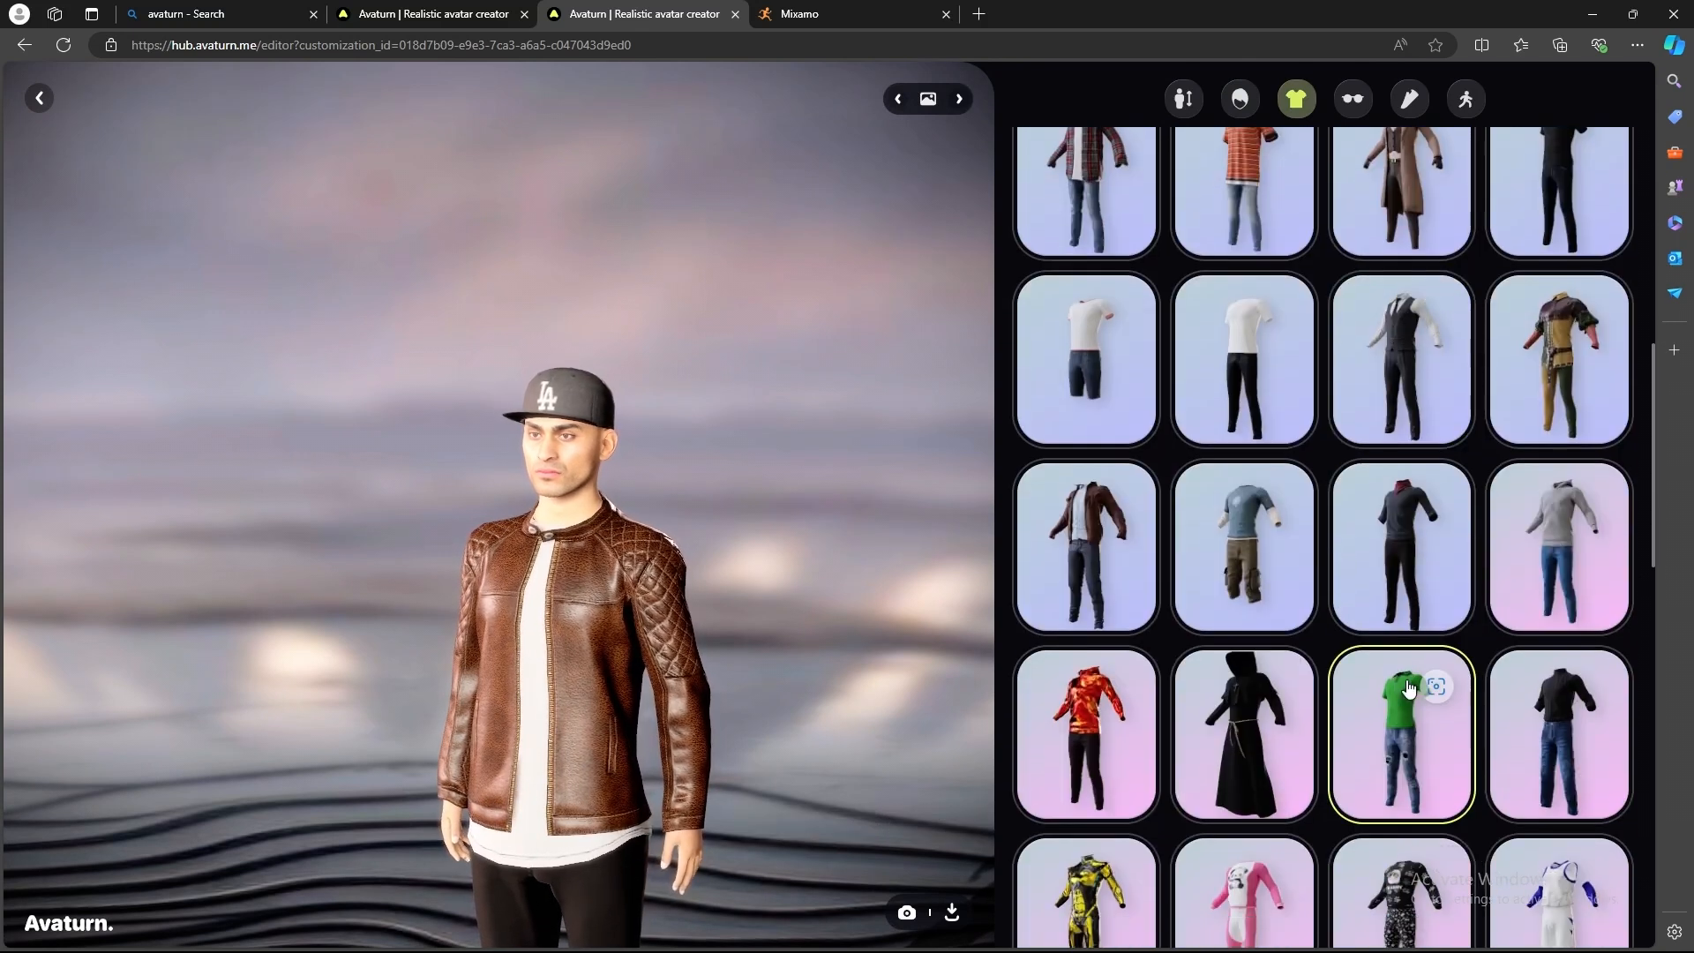
{"action": "scroll", "coordinate": [1169, 669], "scroll_direction": "down", "scroll_amount": 3}
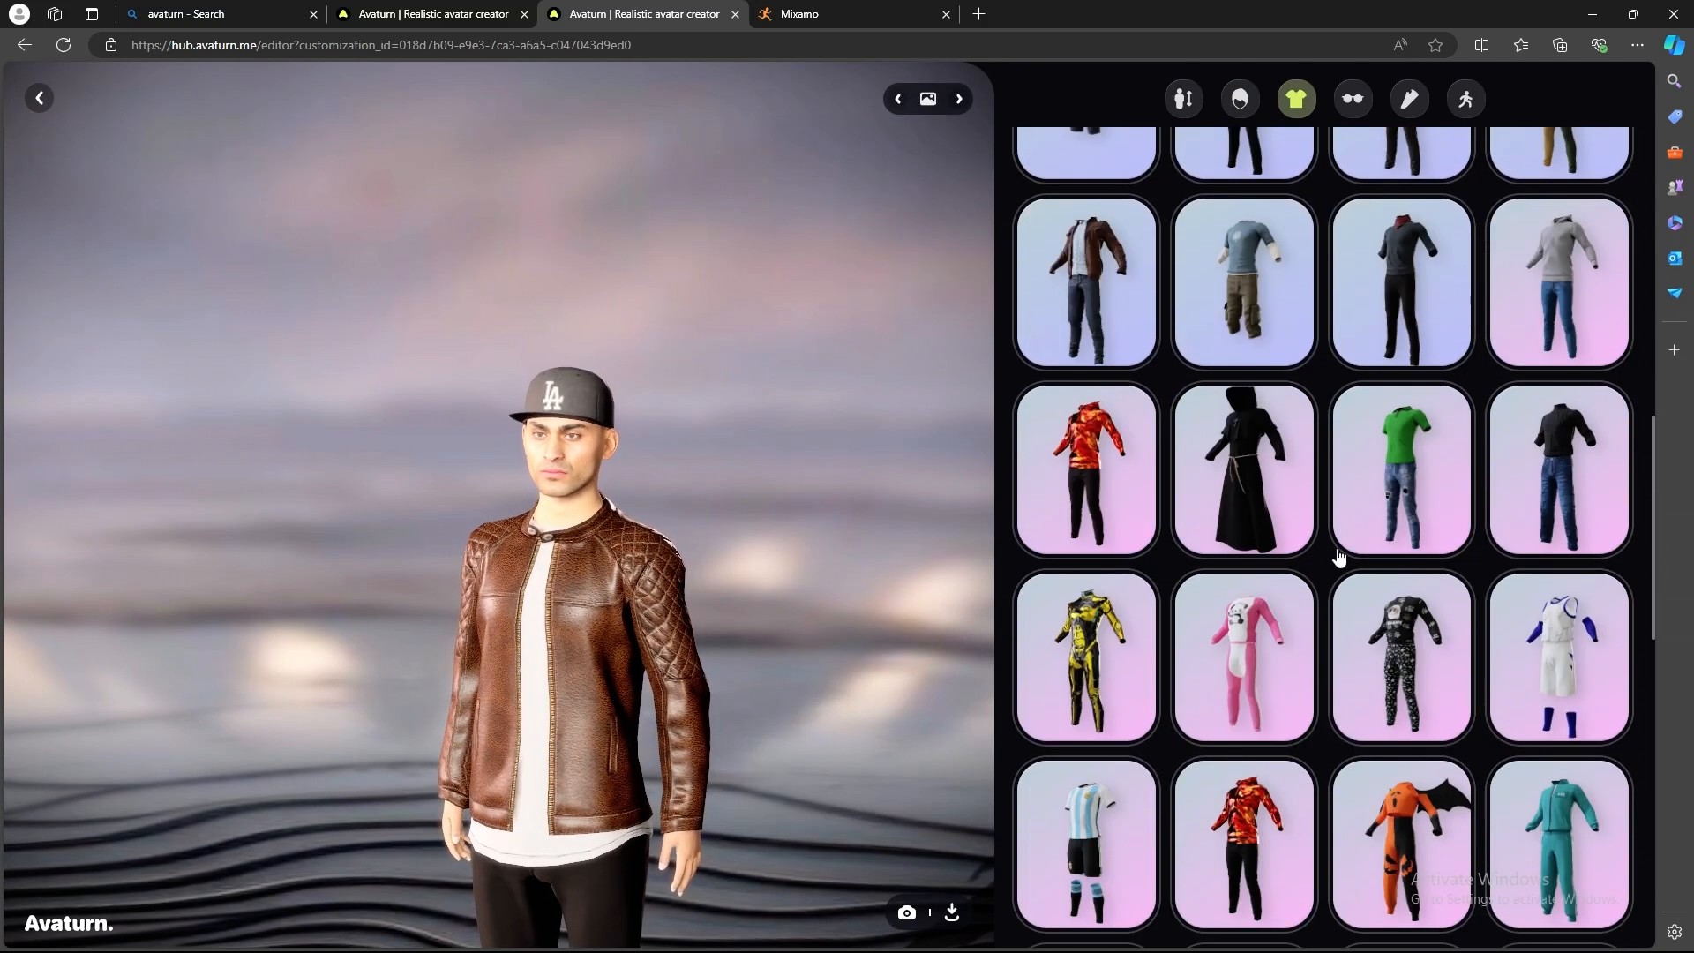
{"action": "left_click", "coordinate": [1284, 477]}
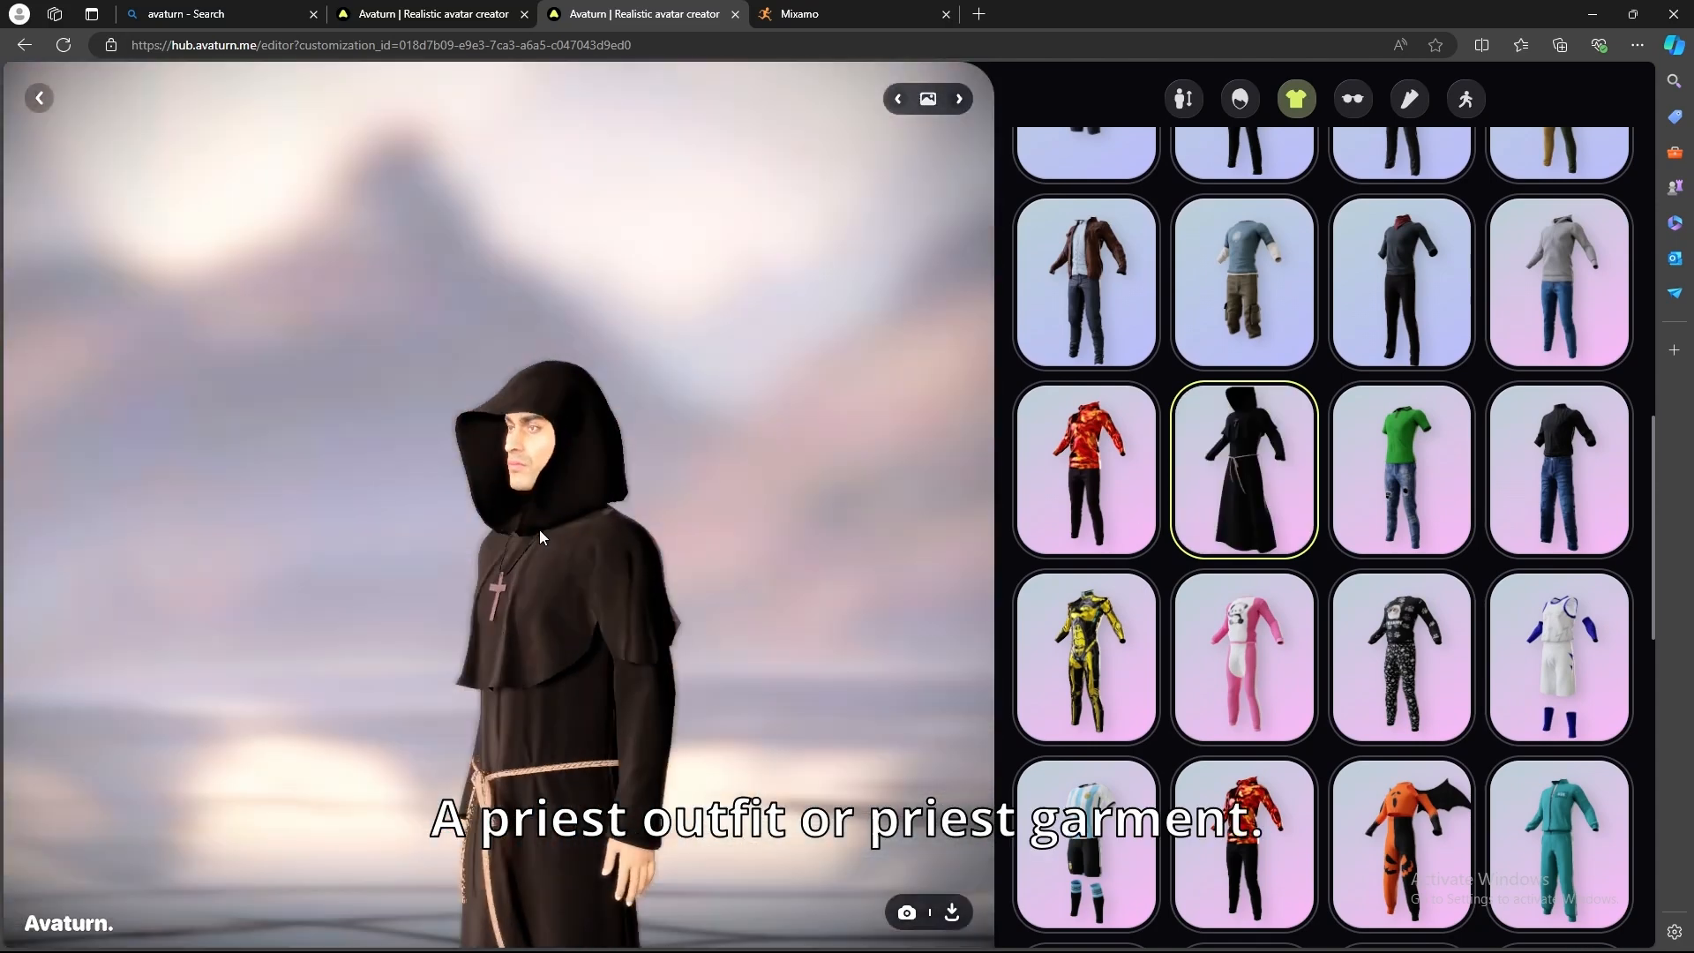
{"action": "left_click_drag", "start_coordinate": [540, 531], "coordinate": [648, 591]}
{"action": "scroll", "coordinate": [559, 567], "scroll_direction": "down", "scroll_amount": 2}
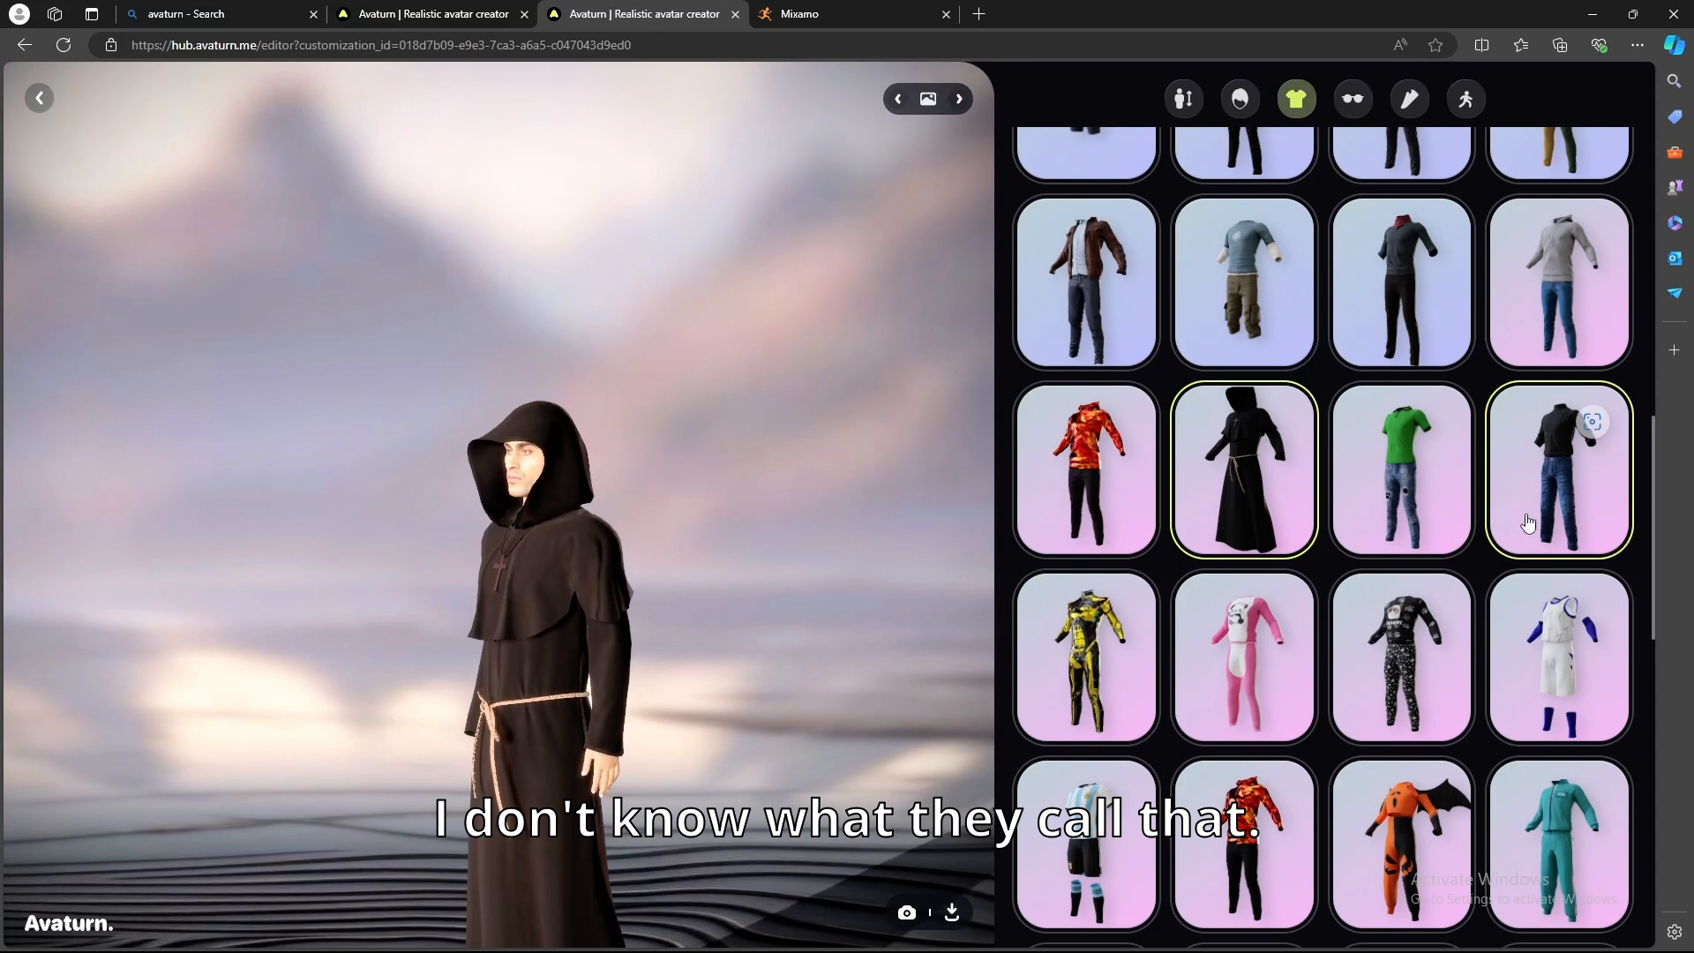
Browse further through the outfits and try the glossy red-and-gold hoodie with black pants on the avatar.
{"action": "scroll", "coordinate": [1499, 529], "scroll_direction": "down", "scroll_amount": 7}
{"action": "scroll", "coordinate": [1411, 476], "scroll_direction": "up", "scroll_amount": 2}
{"action": "left_click", "coordinate": [1277, 354]}
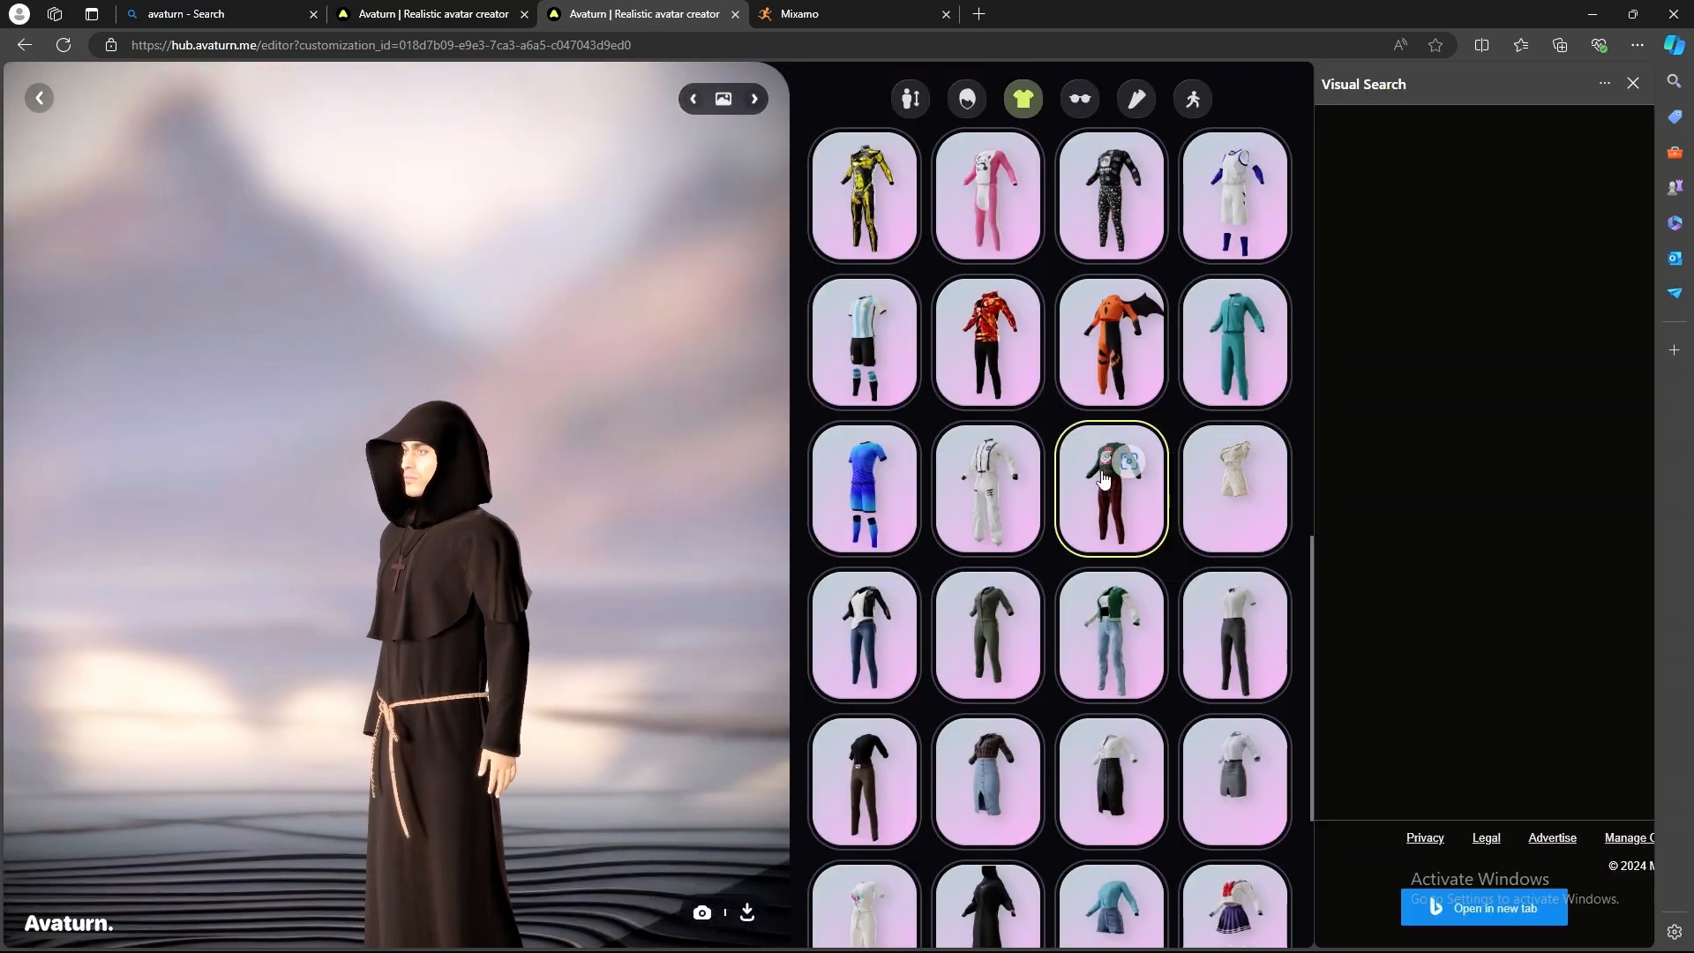
{"action": "left_click", "coordinate": [1633, 84]}
{"action": "left_click", "coordinate": [1234, 343]}
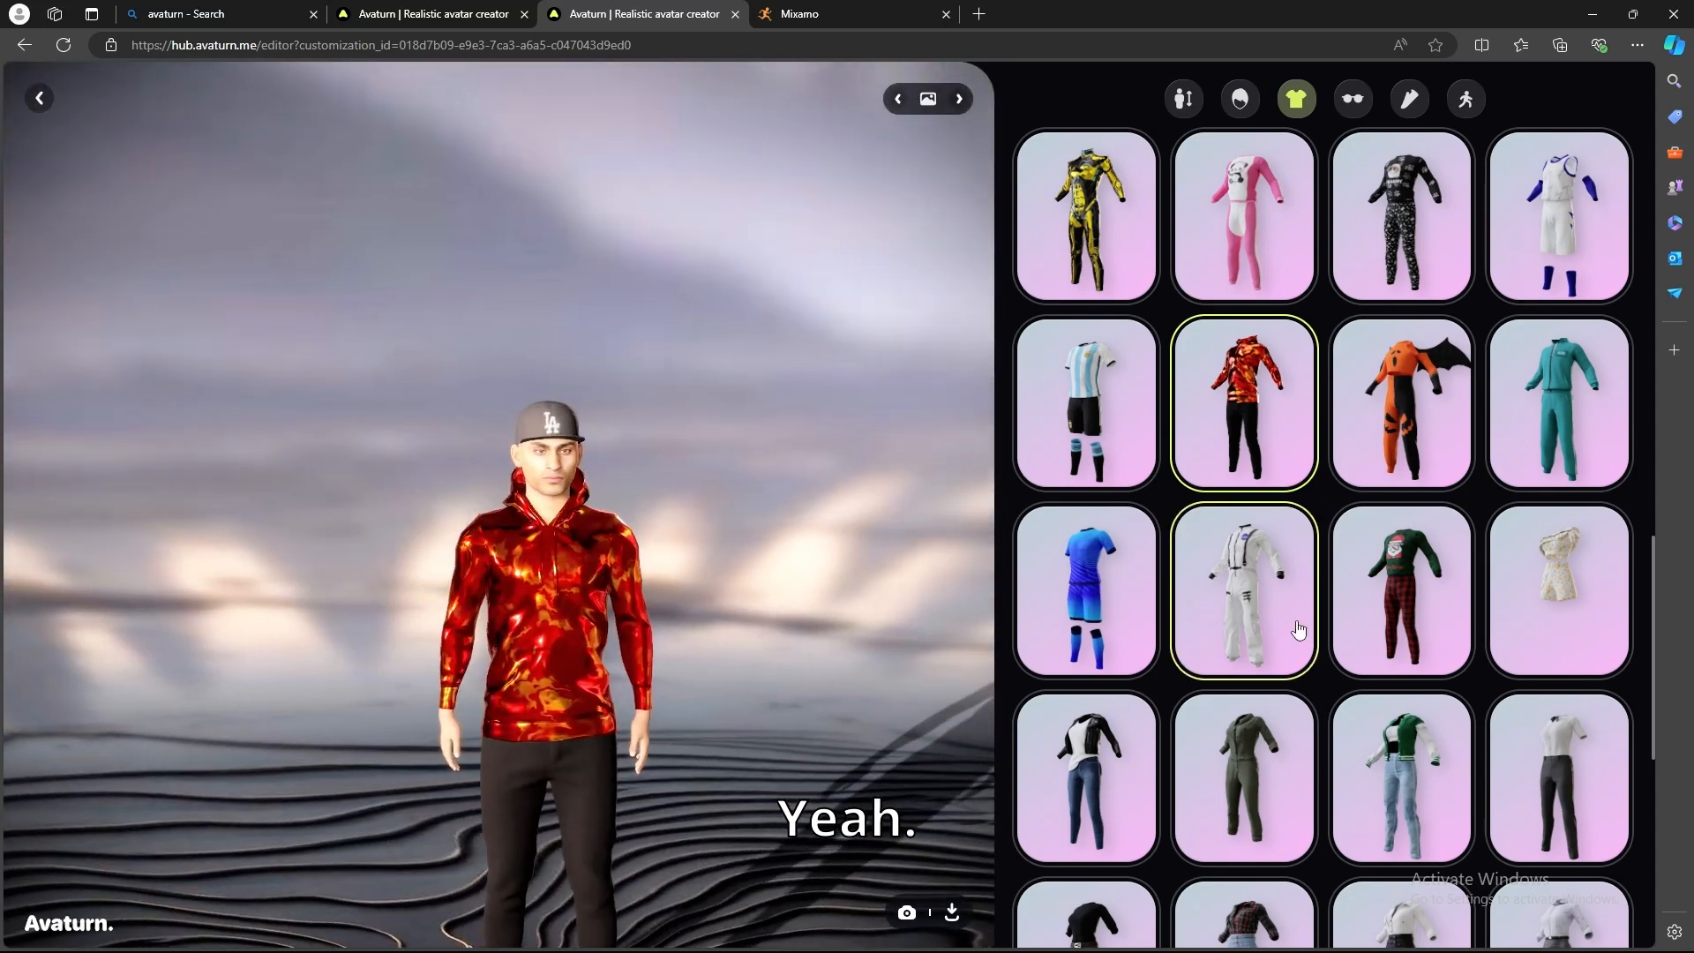
Try the red plaid shirt over a white tee with jeans on the avatar and view it from an angle.
{"action": "scroll", "coordinate": [1288, 617], "scroll_direction": "down", "scroll_amount": 8}
{"action": "scroll", "coordinate": [1302, 649], "scroll_direction": "up", "scroll_amount": 10}
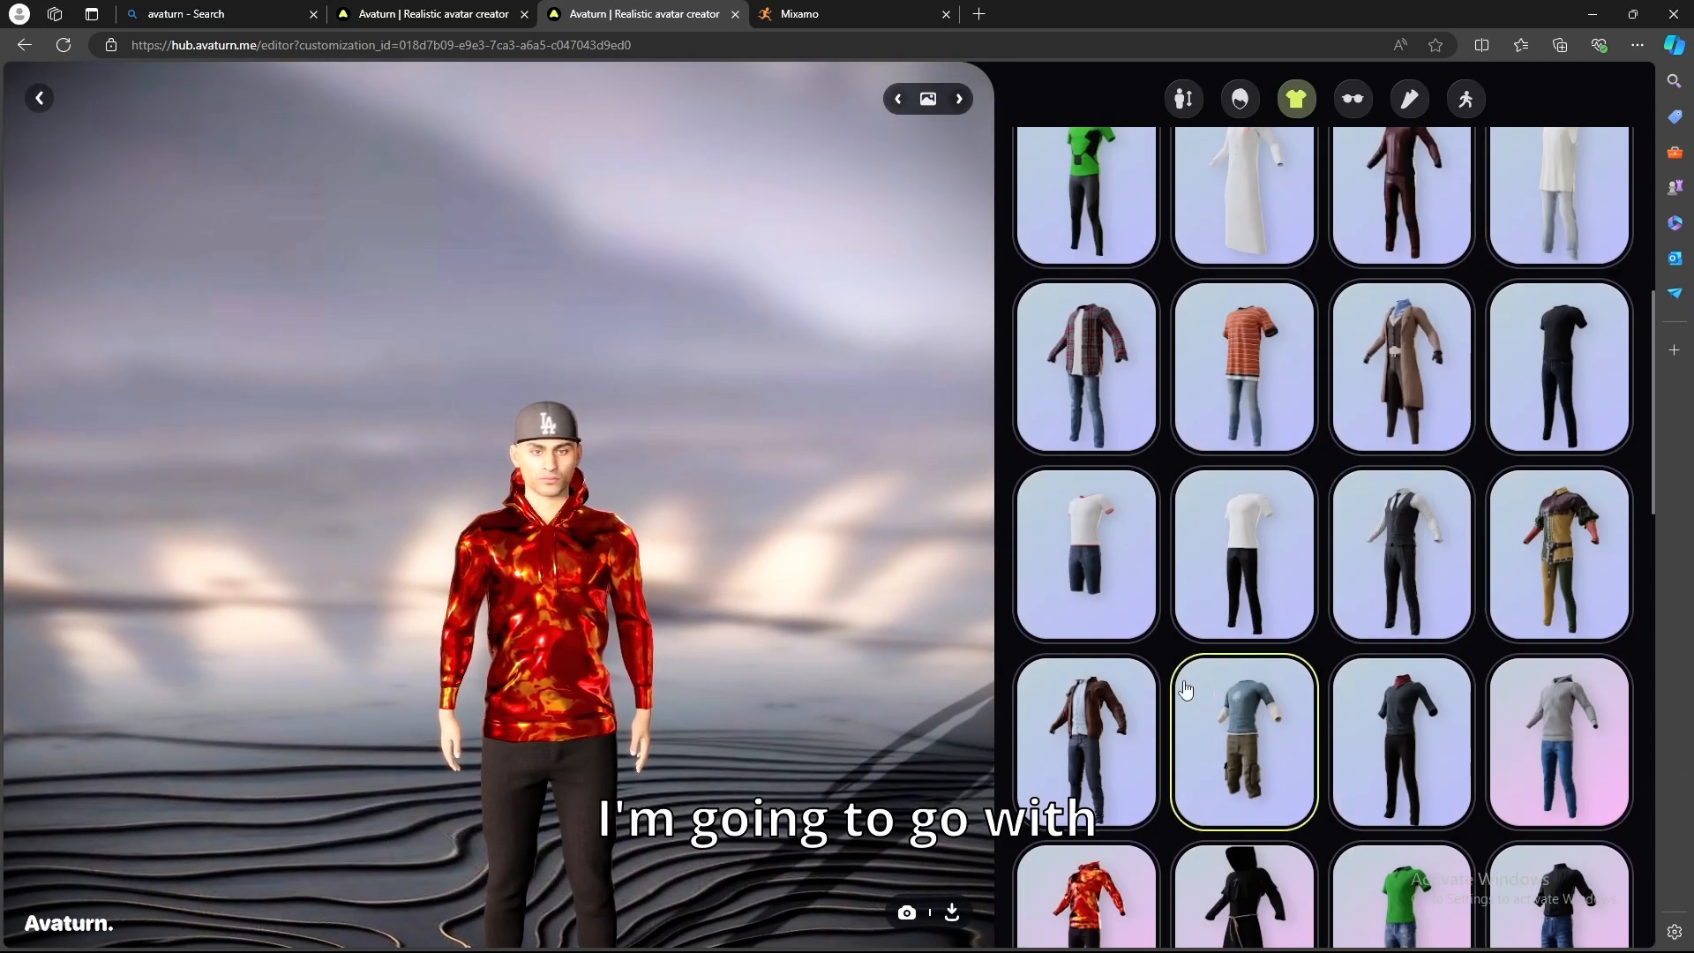
{"action": "left_click", "coordinate": [1120, 706]}
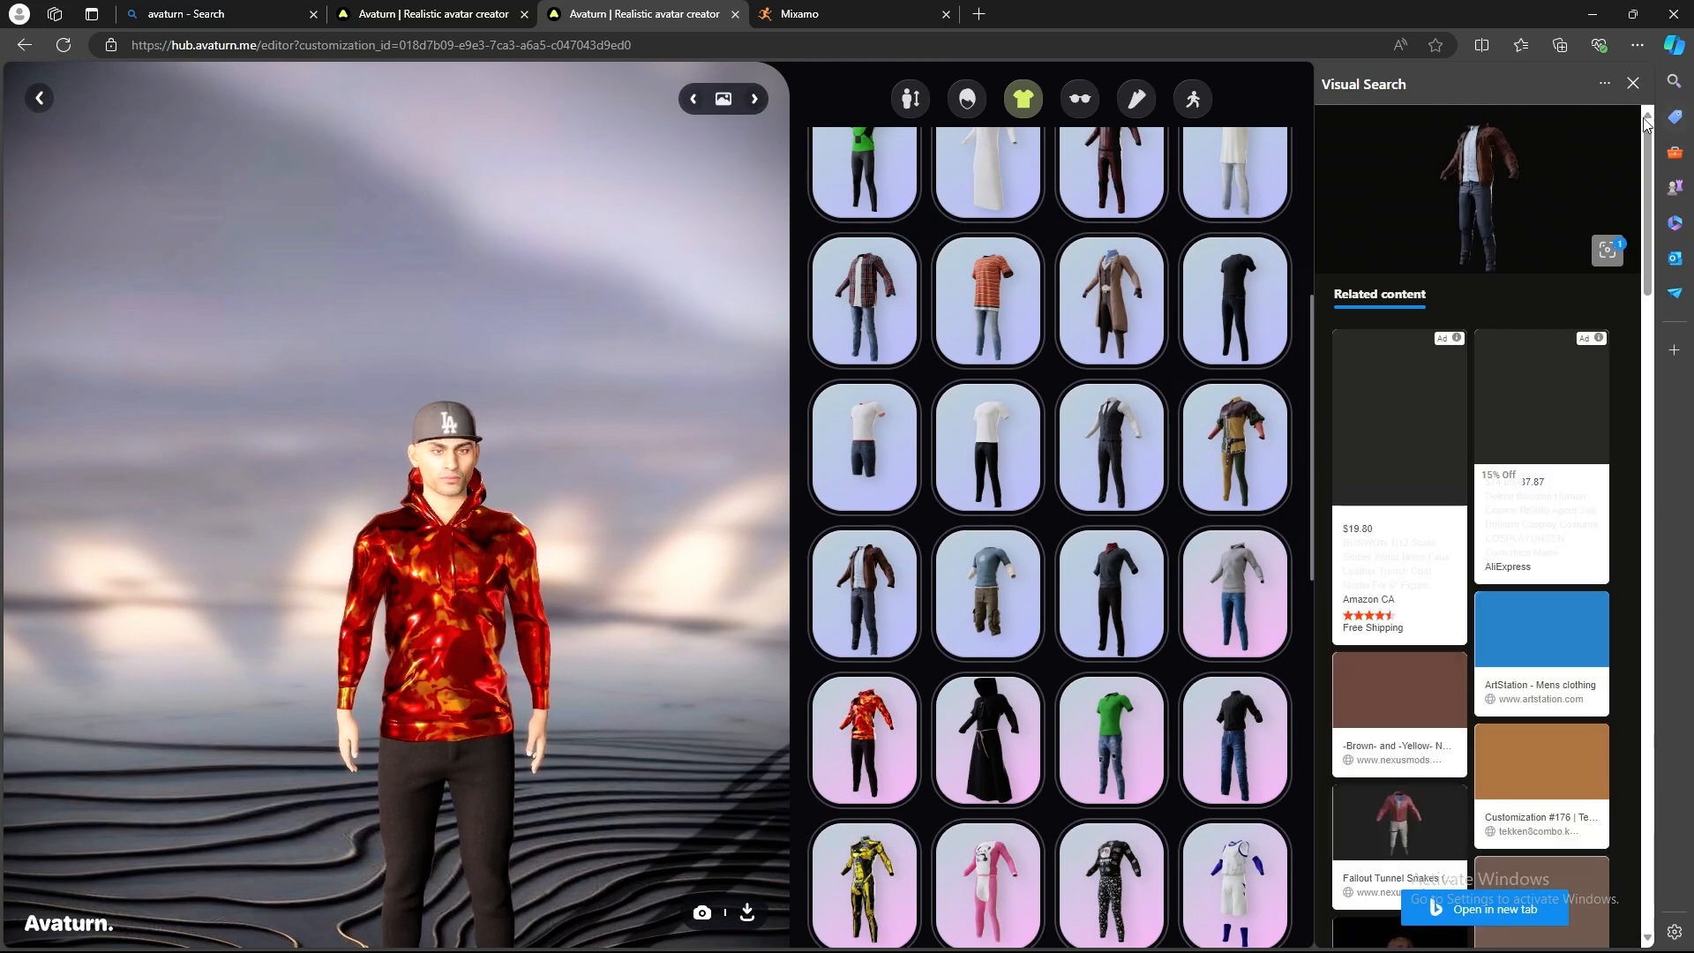
{"action": "left_click", "coordinate": [1633, 83]}
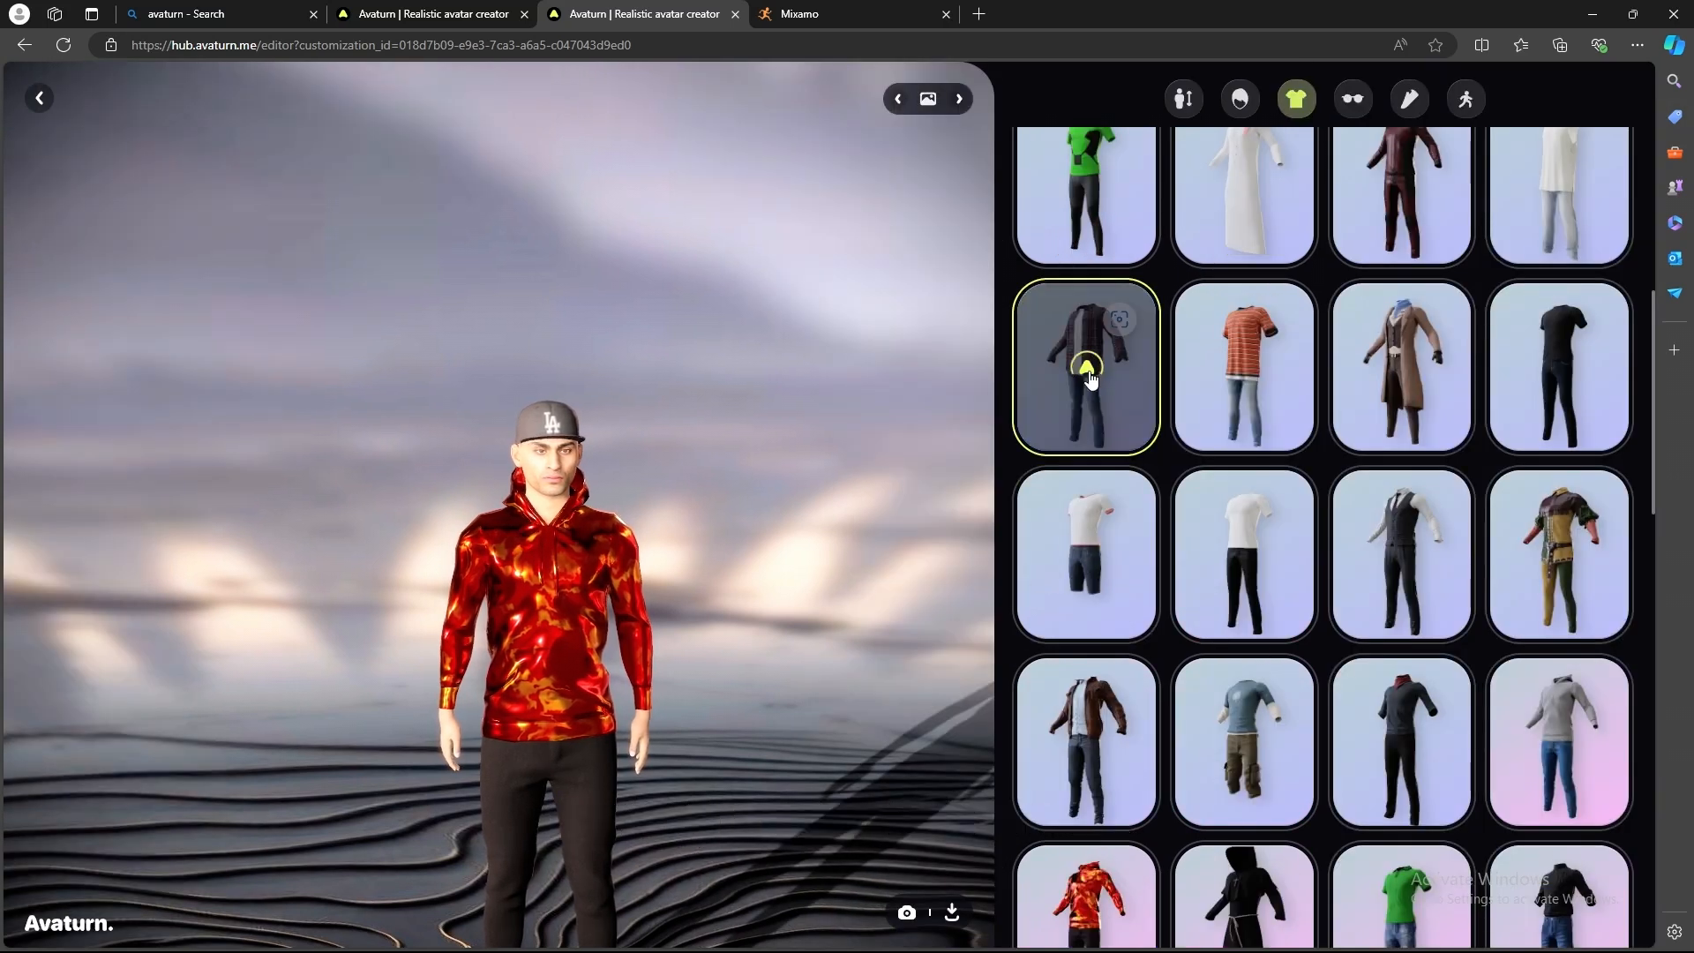
{"action": "left_click_drag", "start_coordinate": [831, 668], "coordinate": [693, 671]}
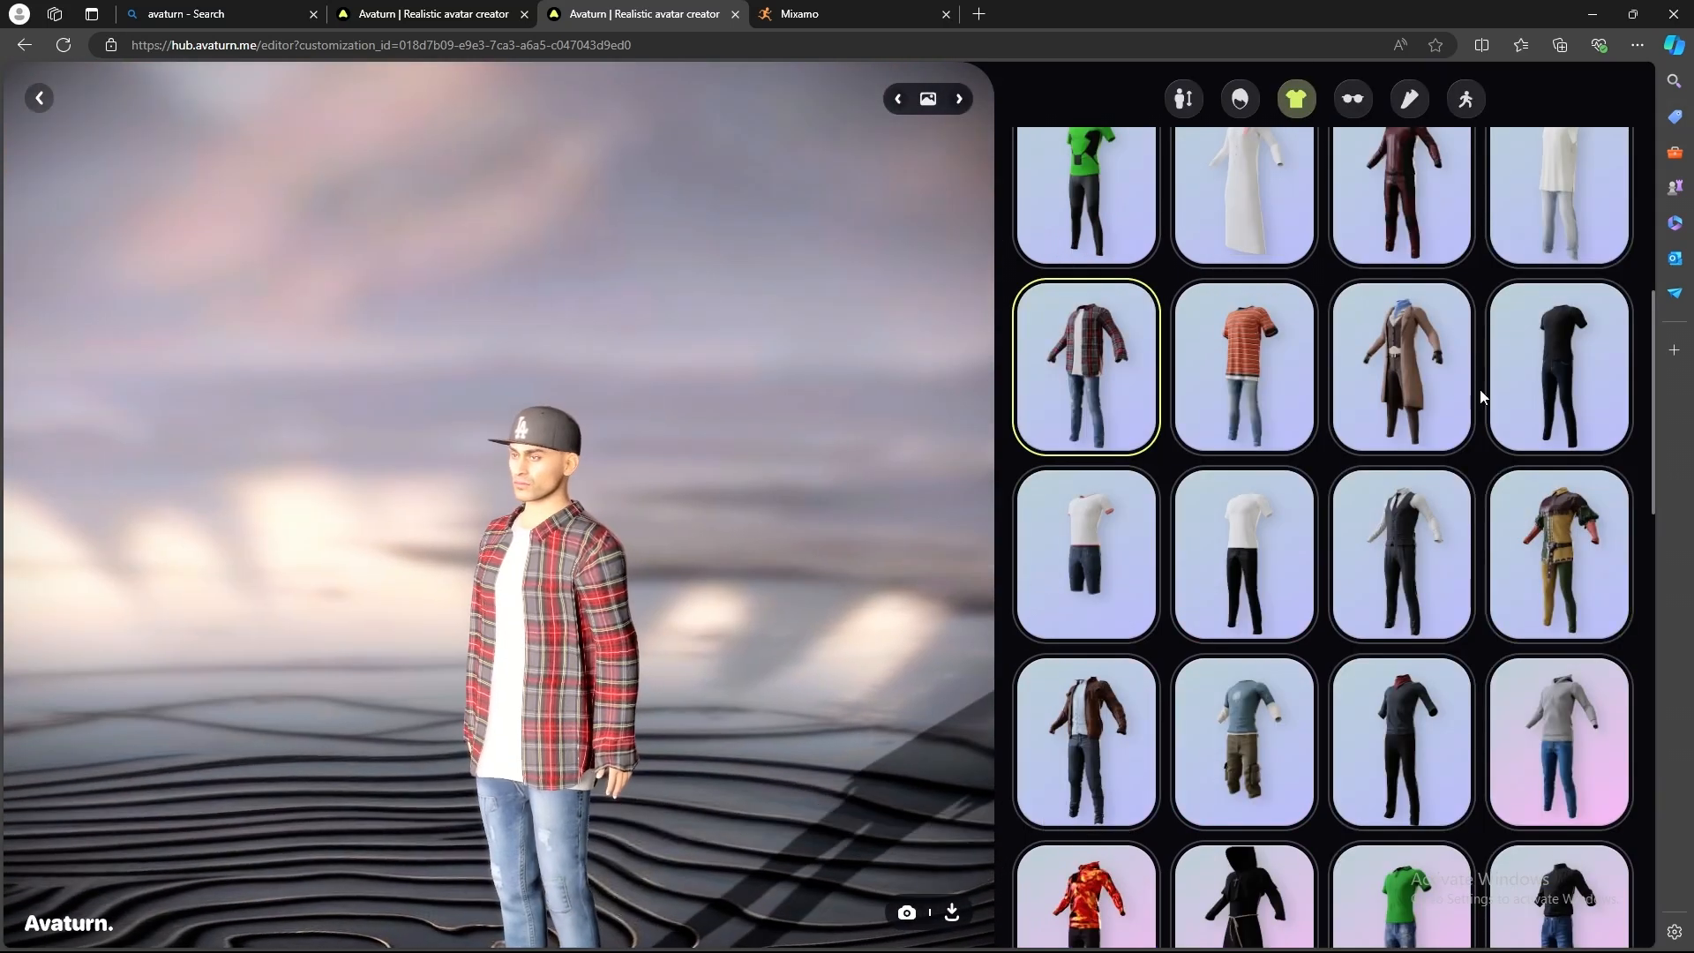
Dress the avatar in the brown leather jacket with a white shirt and black pants.
{"action": "scroll", "coordinate": [1503, 605], "scroll_direction": "up", "scroll_amount": 6}
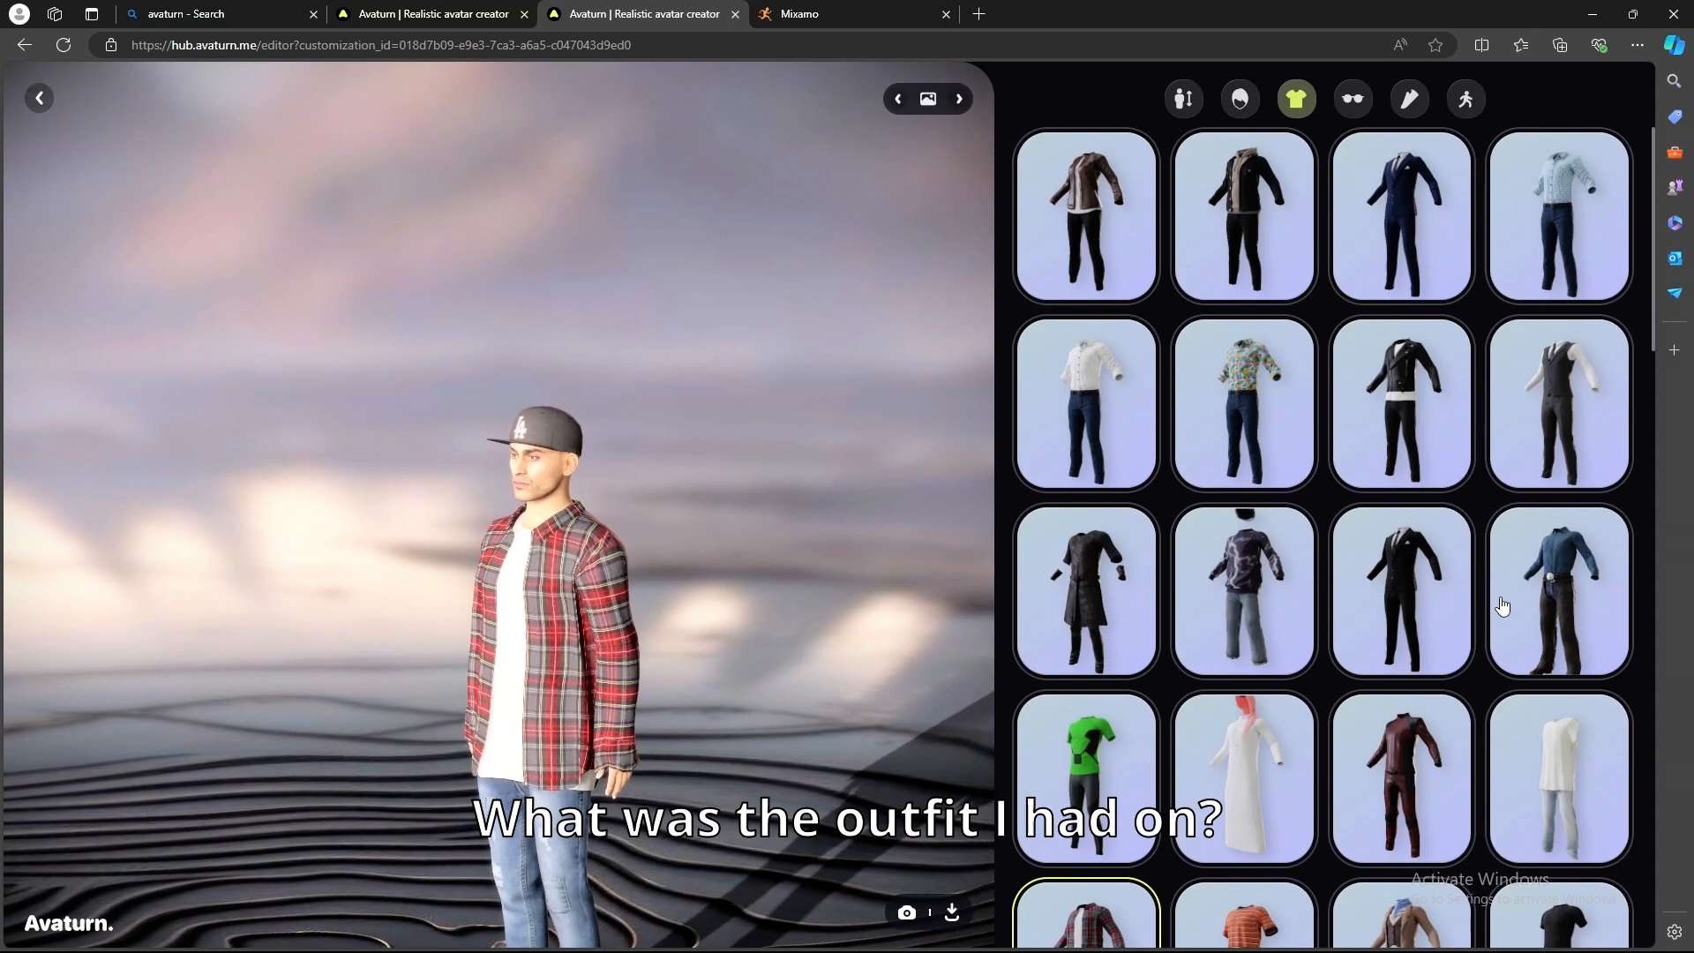
{"action": "left_click", "coordinate": [1092, 269]}
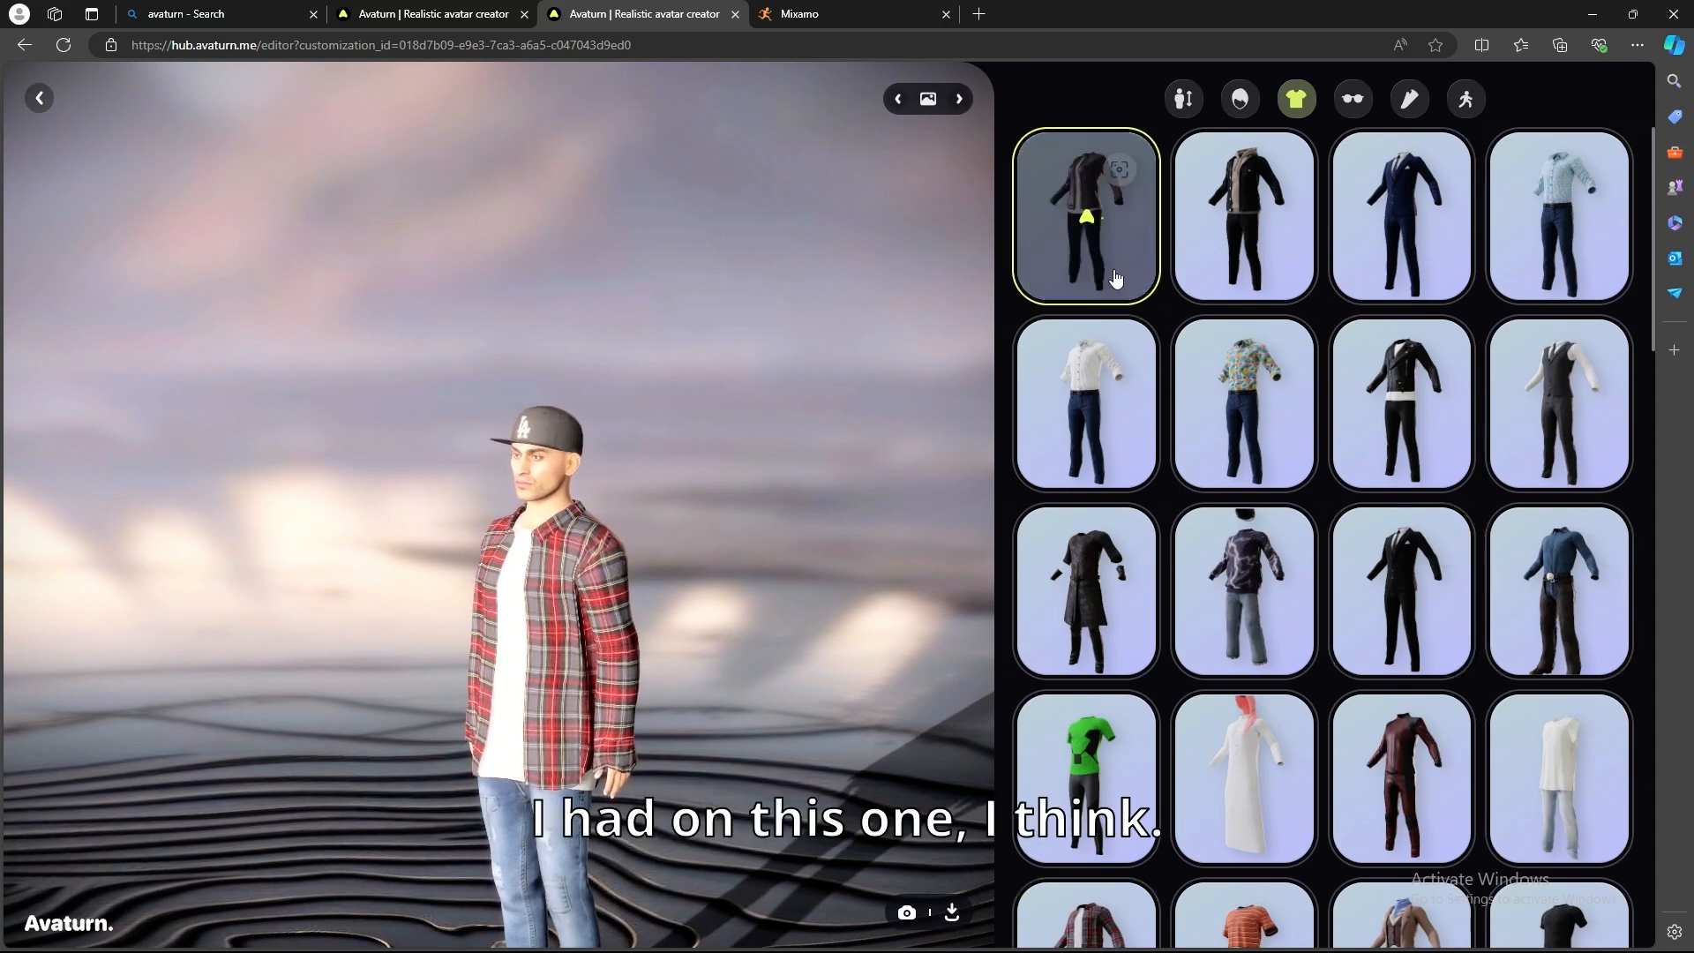
{"action": "scroll", "coordinate": [726, 583], "scroll_direction": "down", "scroll_amount": 2}
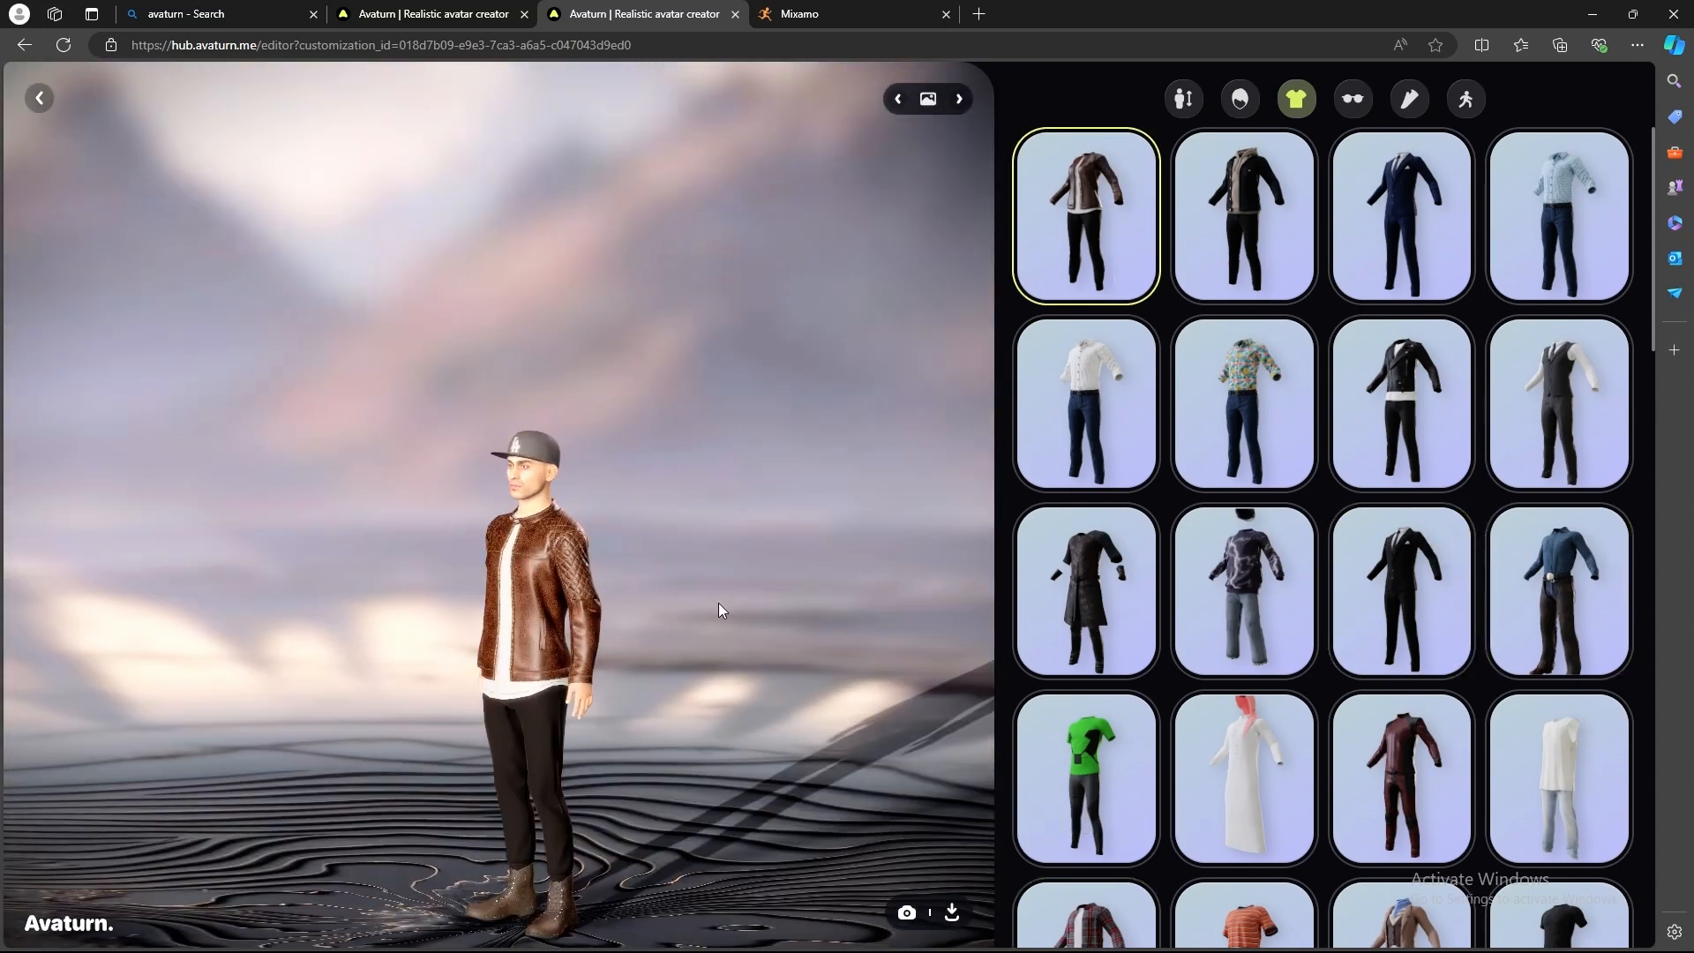
{"action": "scroll", "coordinate": [718, 601], "scroll_direction": "up", "scroll_amount": 1}
Try the white VR headset on the avatar and inspect it from behind and from the front.
{"action": "left_click", "coordinate": [1351, 99]}
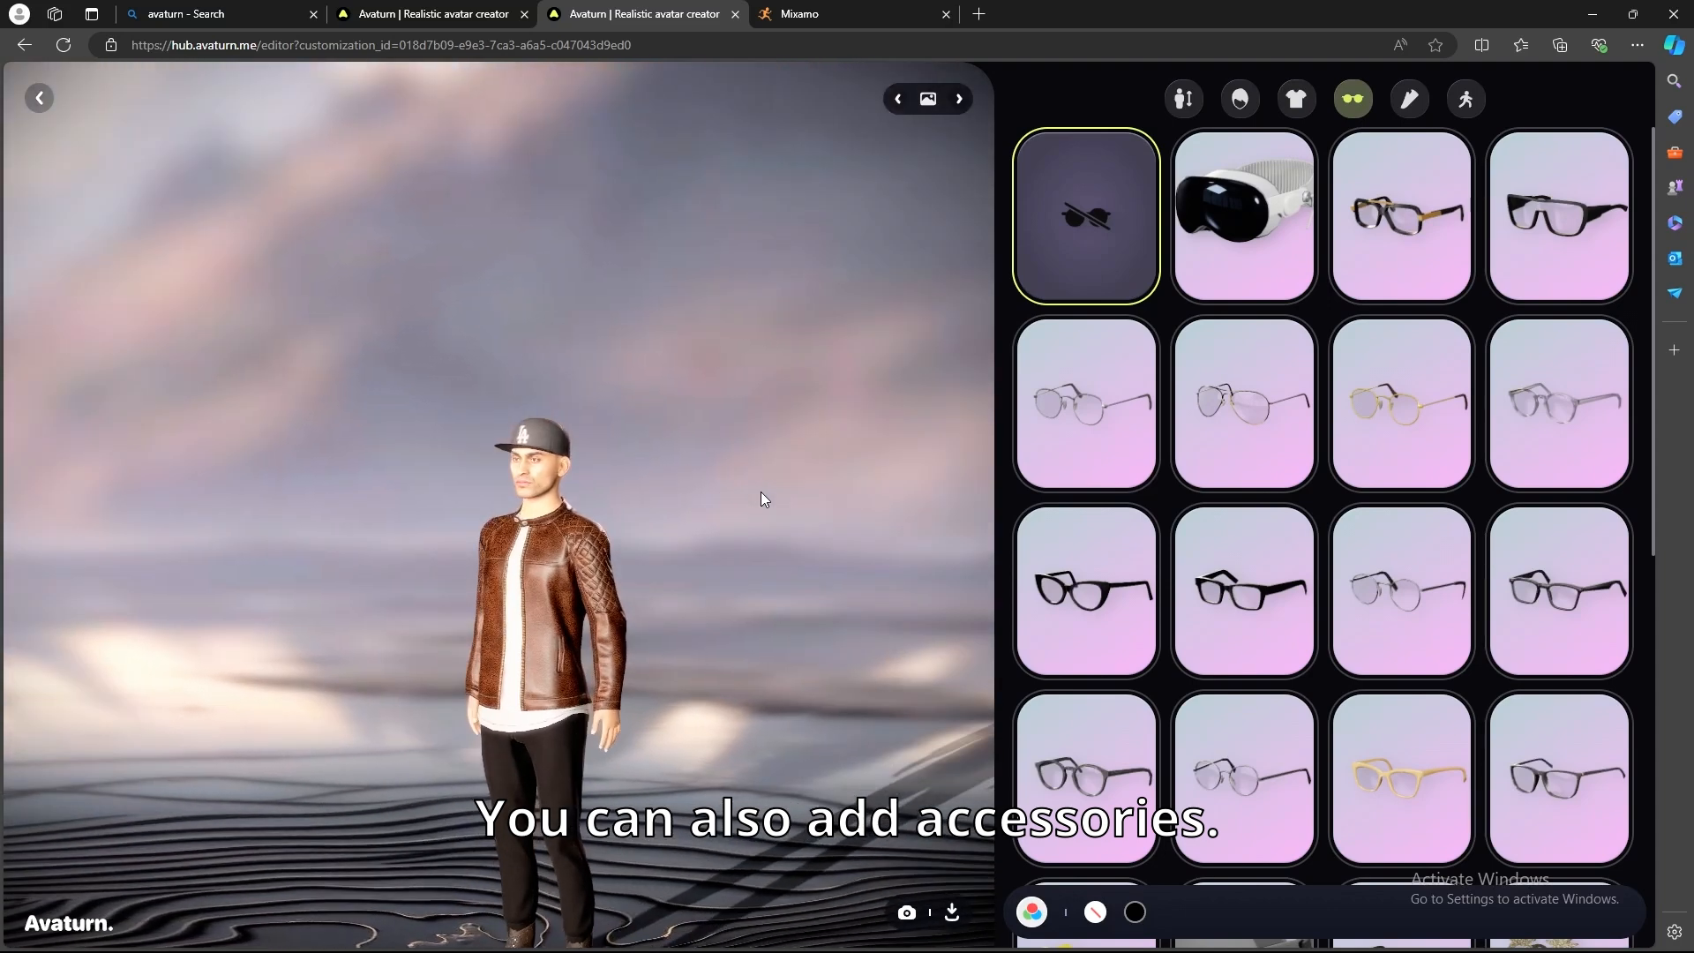
{"action": "scroll", "coordinate": [761, 490], "scroll_direction": "up", "scroll_amount": 3}
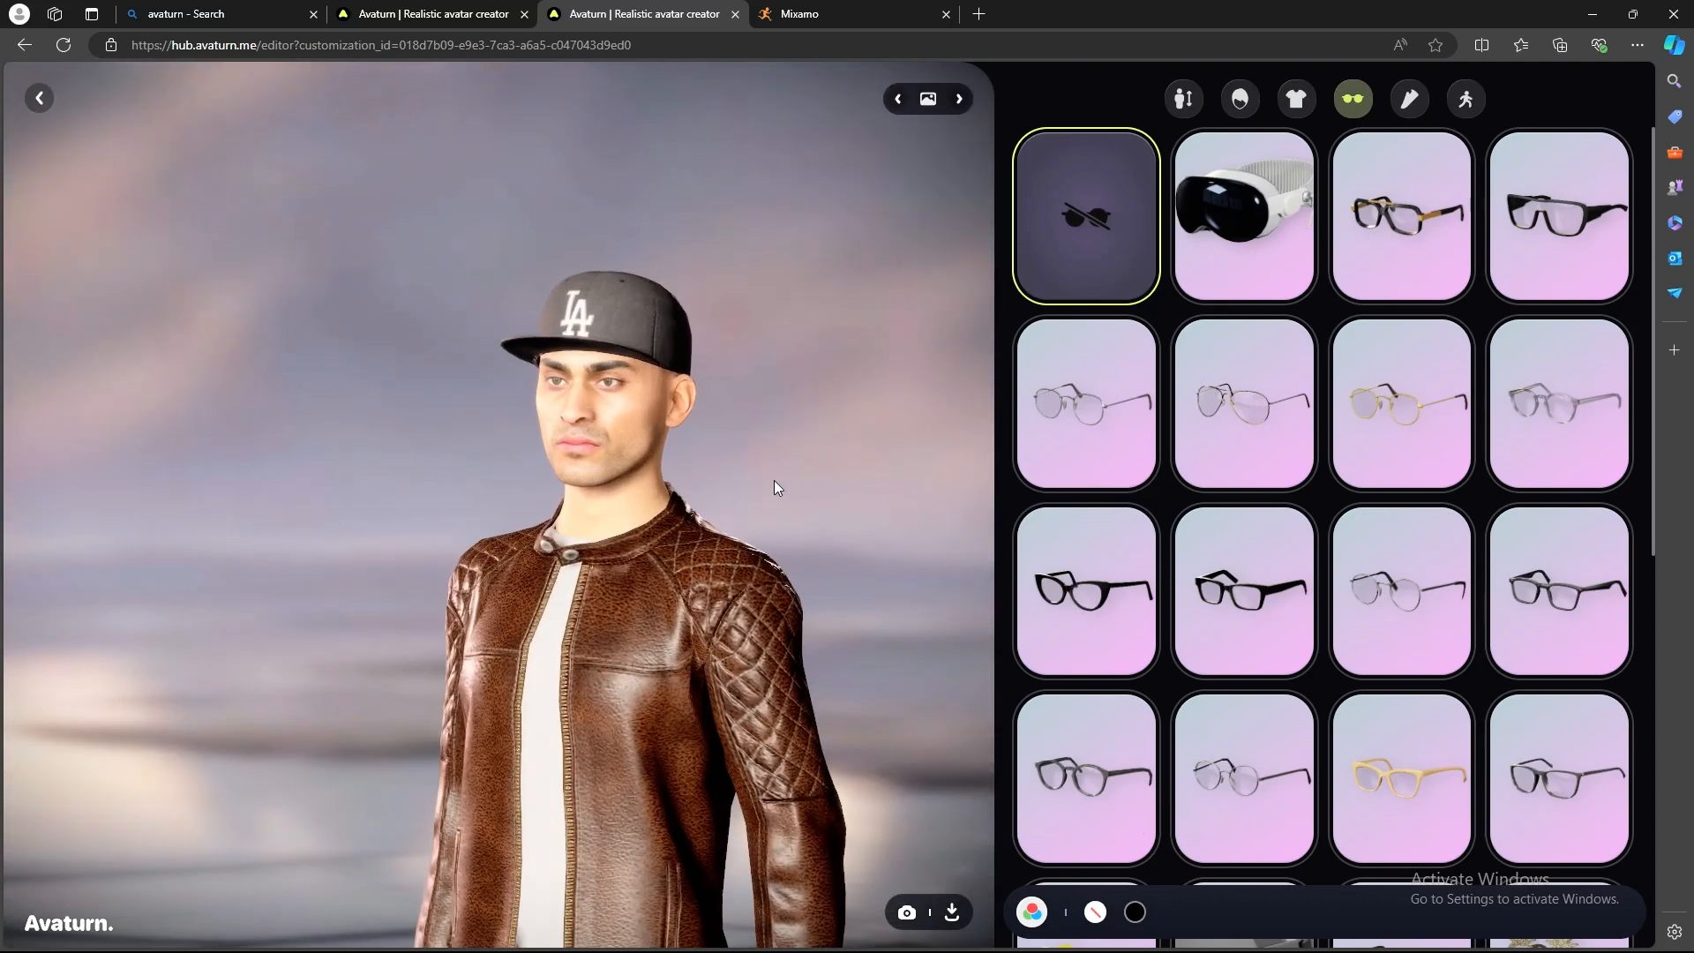
{"action": "left_click", "coordinate": [1274, 216]}
{"action": "left_click_drag", "start_coordinate": [835, 407], "coordinate": [502, 407]}
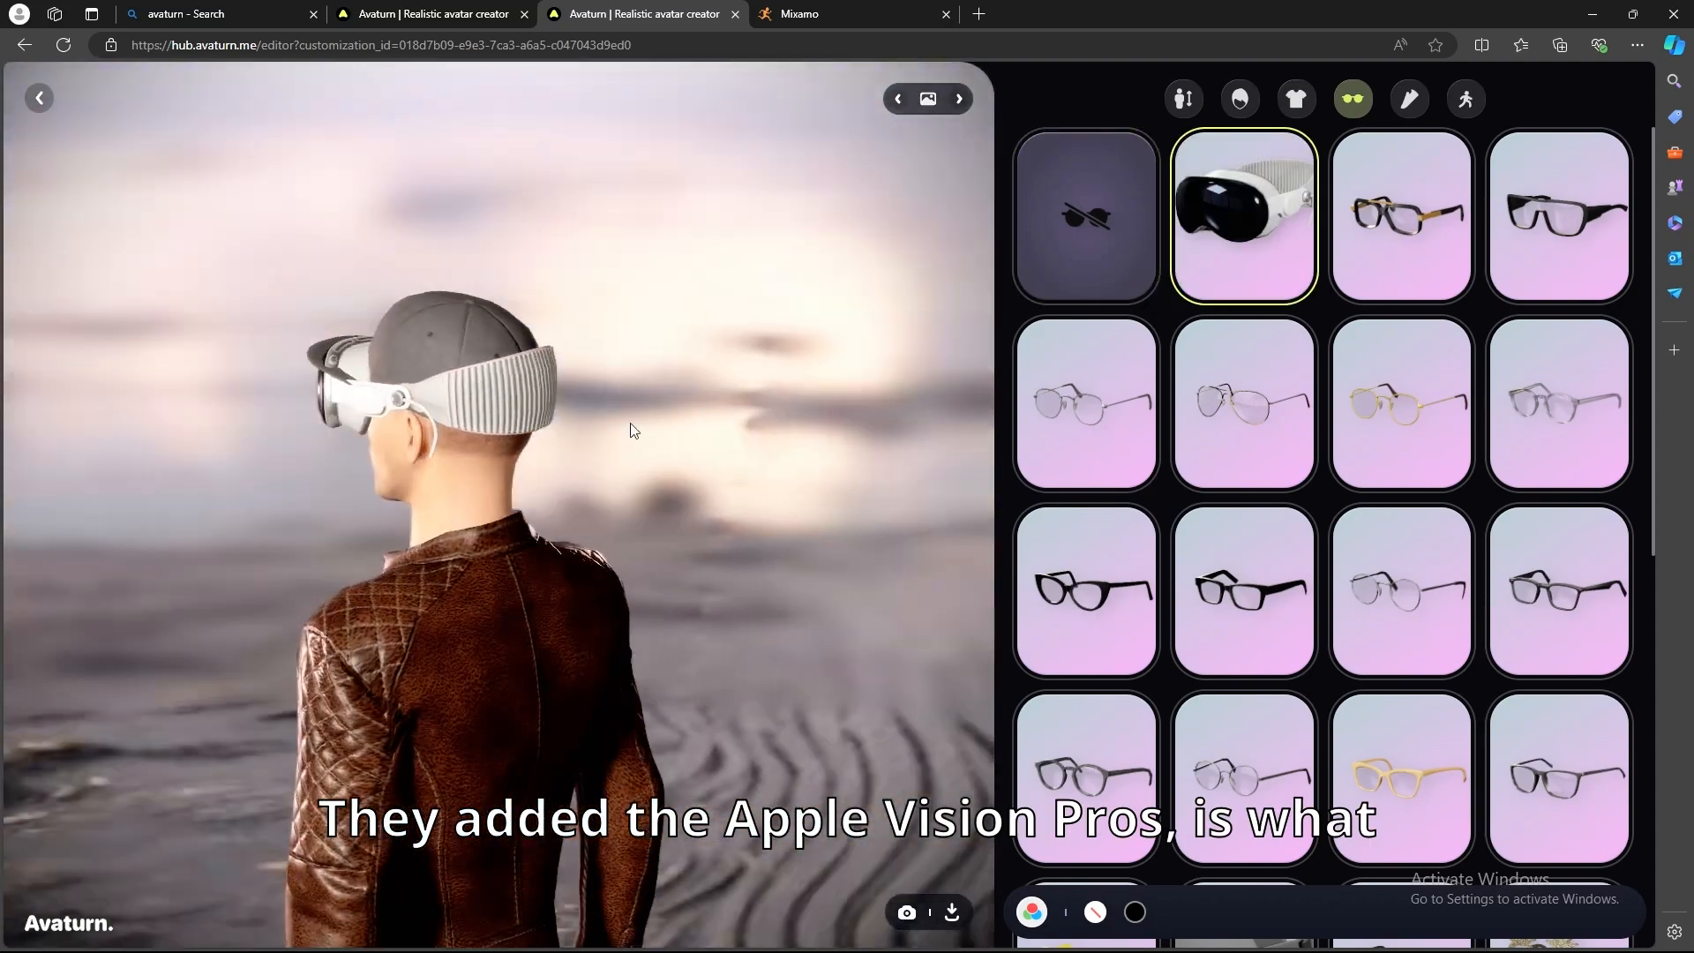
{"action": "left_click_drag", "start_coordinate": [629, 430], "coordinate": [782, 408]}
Try the thin-framed aviator glasses and the round dark-framed glasses on the avatar, and set the eyewear back to none.
{"action": "left_click", "coordinate": [1301, 454]}
{"action": "left_click_drag", "start_coordinate": [752, 612], "coordinate": [840, 625]}
{"action": "left_click", "coordinate": [1112, 750]}
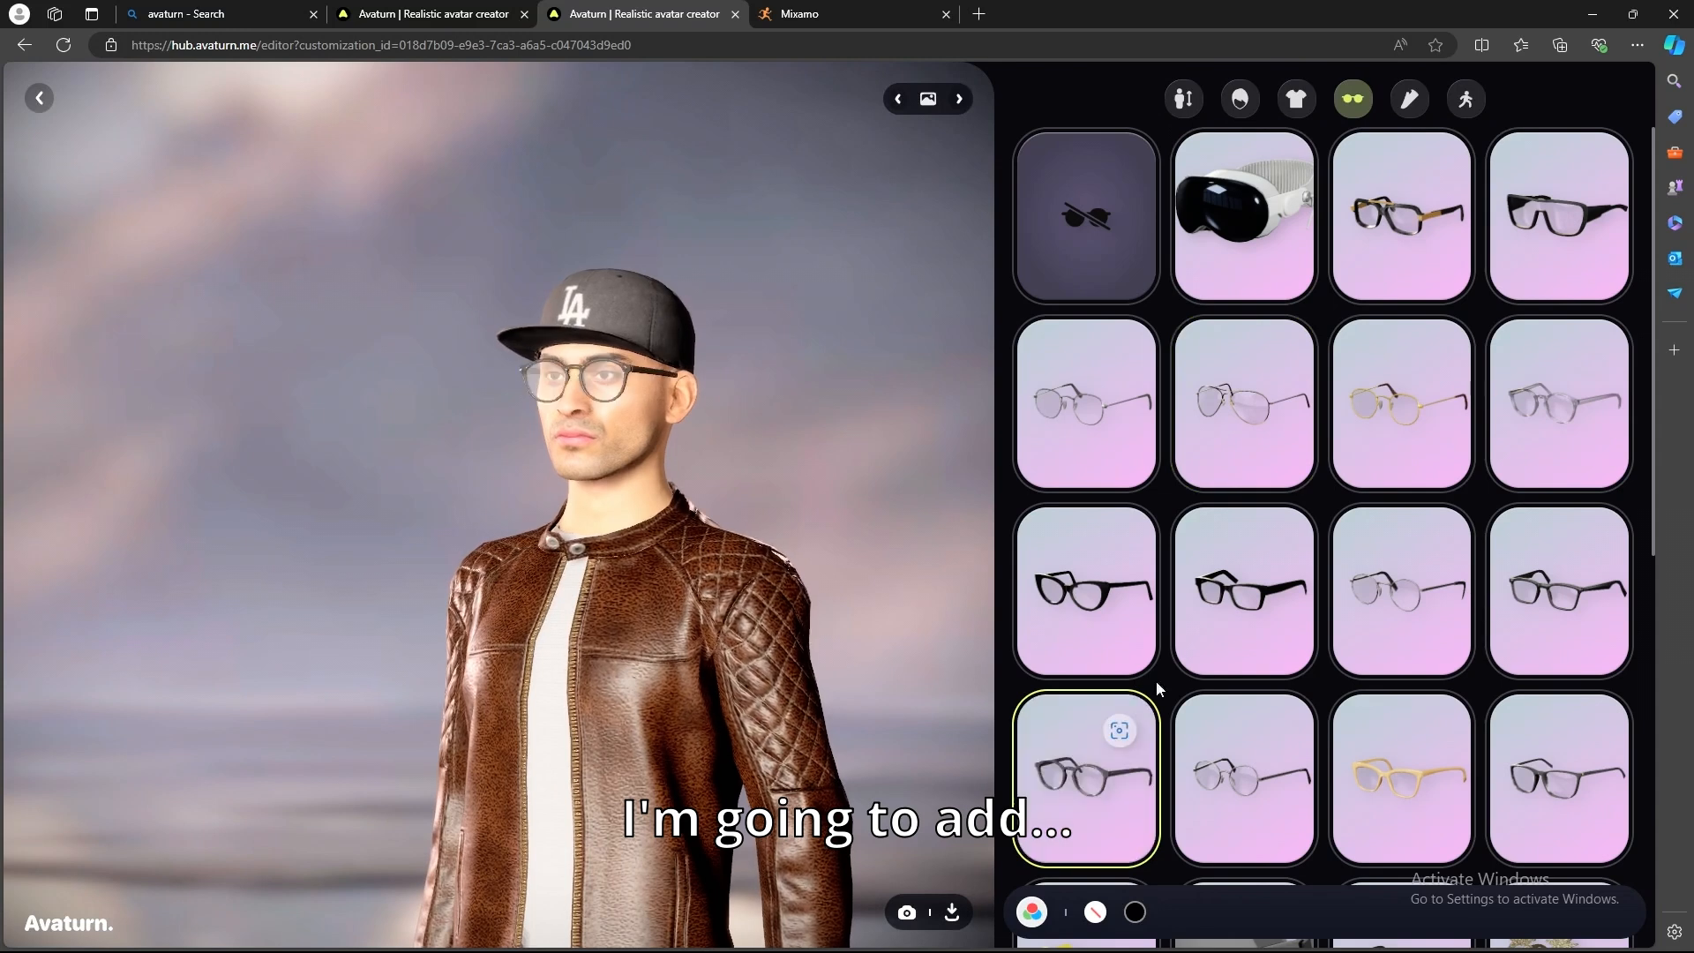
{"action": "left_click_drag", "start_coordinate": [712, 596], "coordinate": [770, 593]}
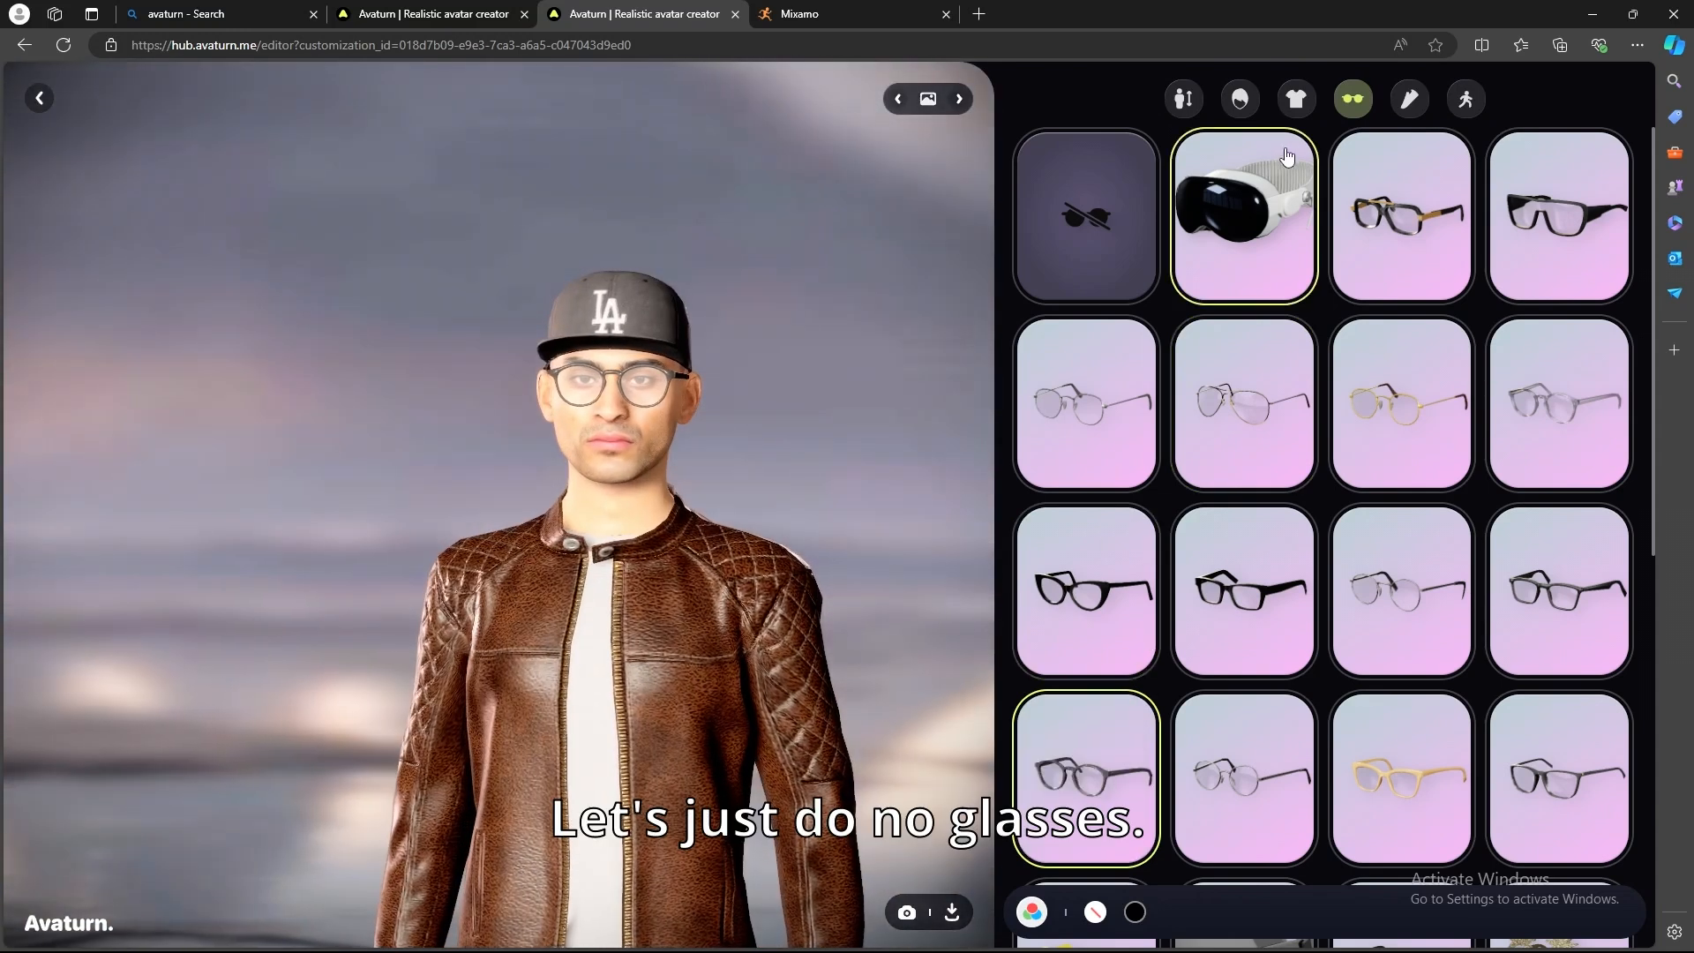
{"action": "left_click", "coordinate": [1086, 216]}
Review the footwear options for the avatar and look at his current outfit and boots.
{"action": "left_click", "coordinate": [1296, 98]}
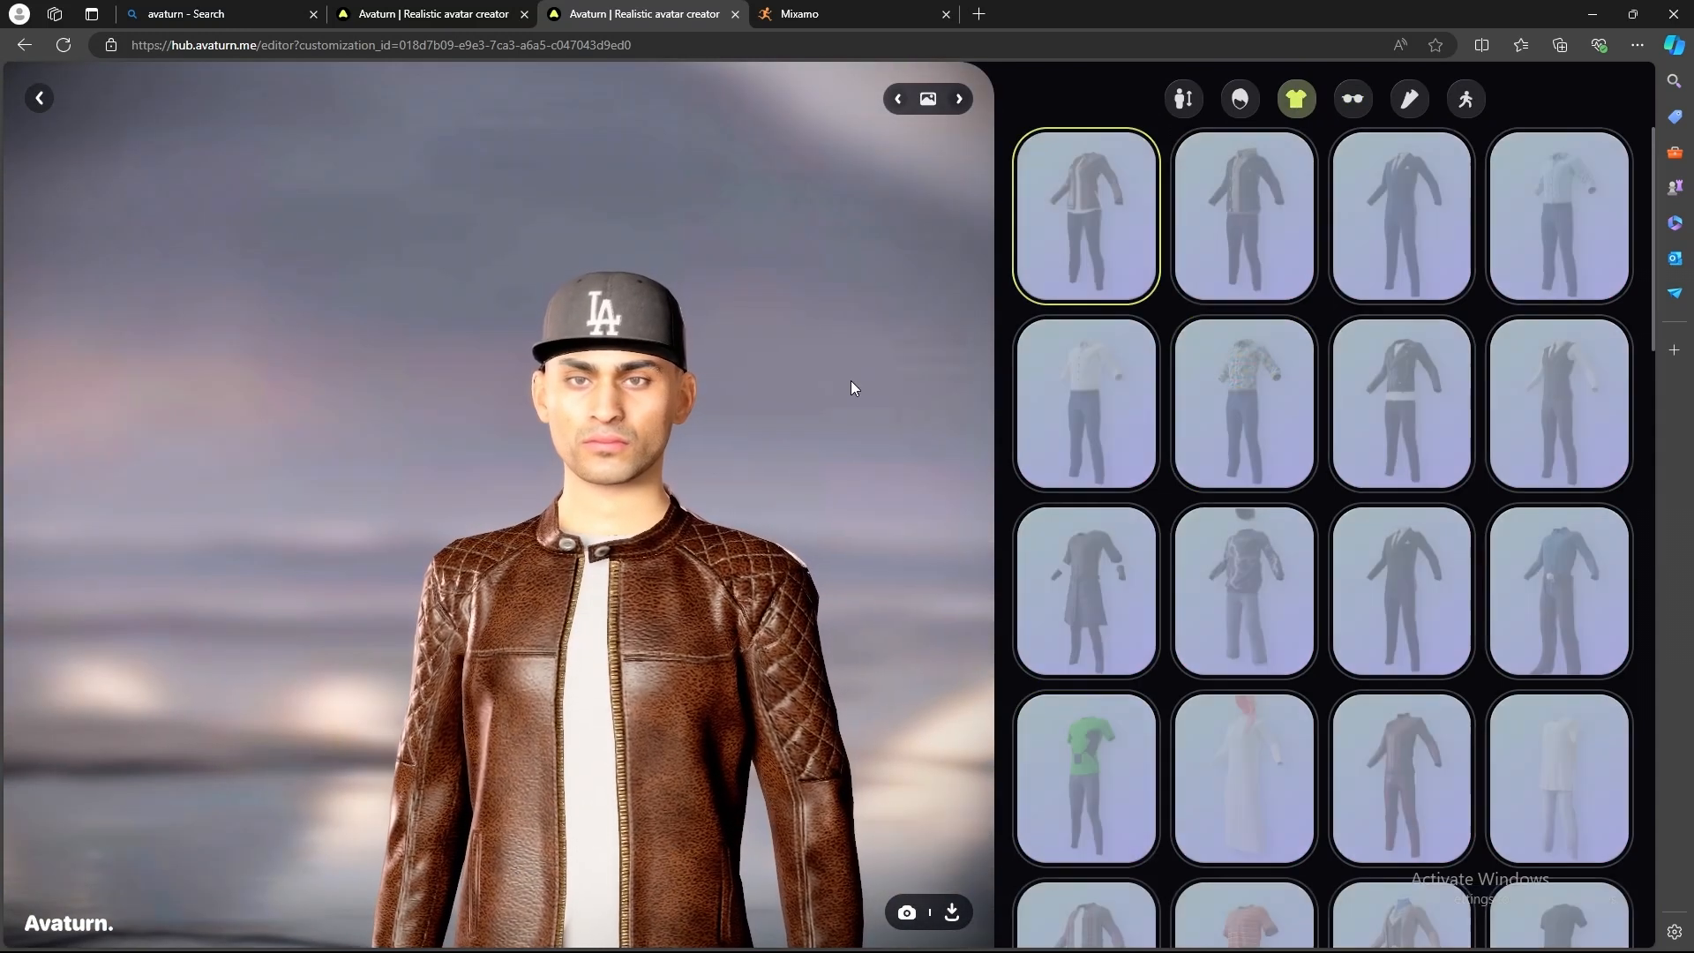
{"action": "left_click", "coordinate": [1409, 99]}
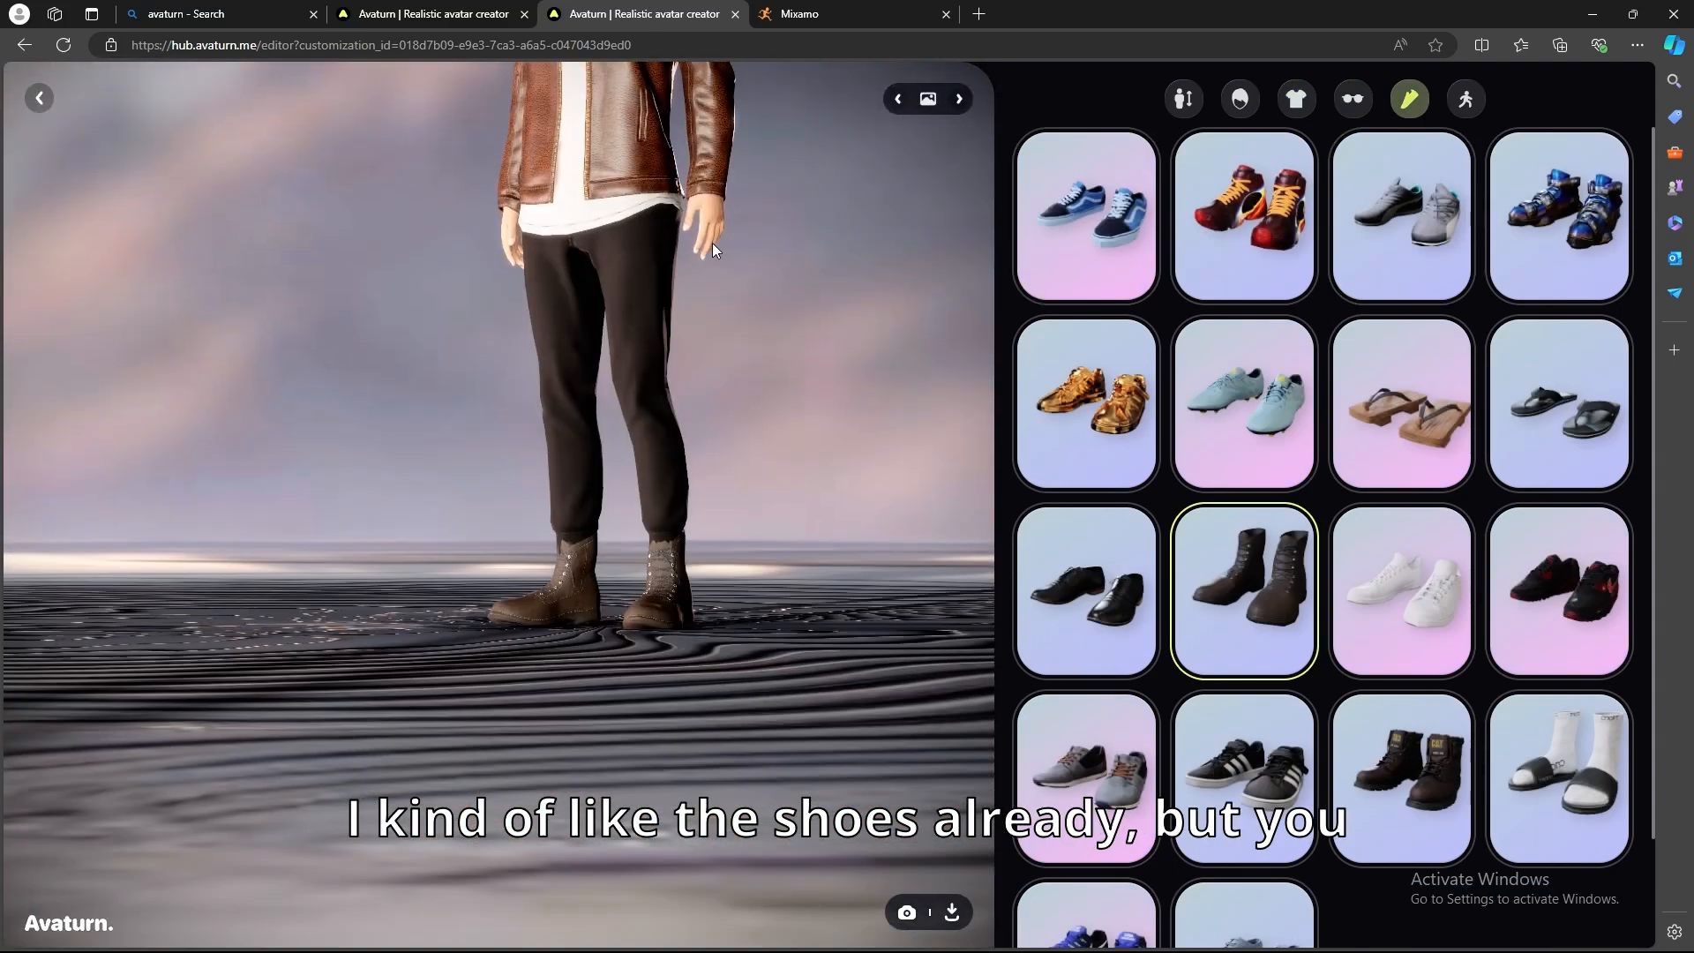
{"action": "left_click", "coordinate": [1086, 776]}
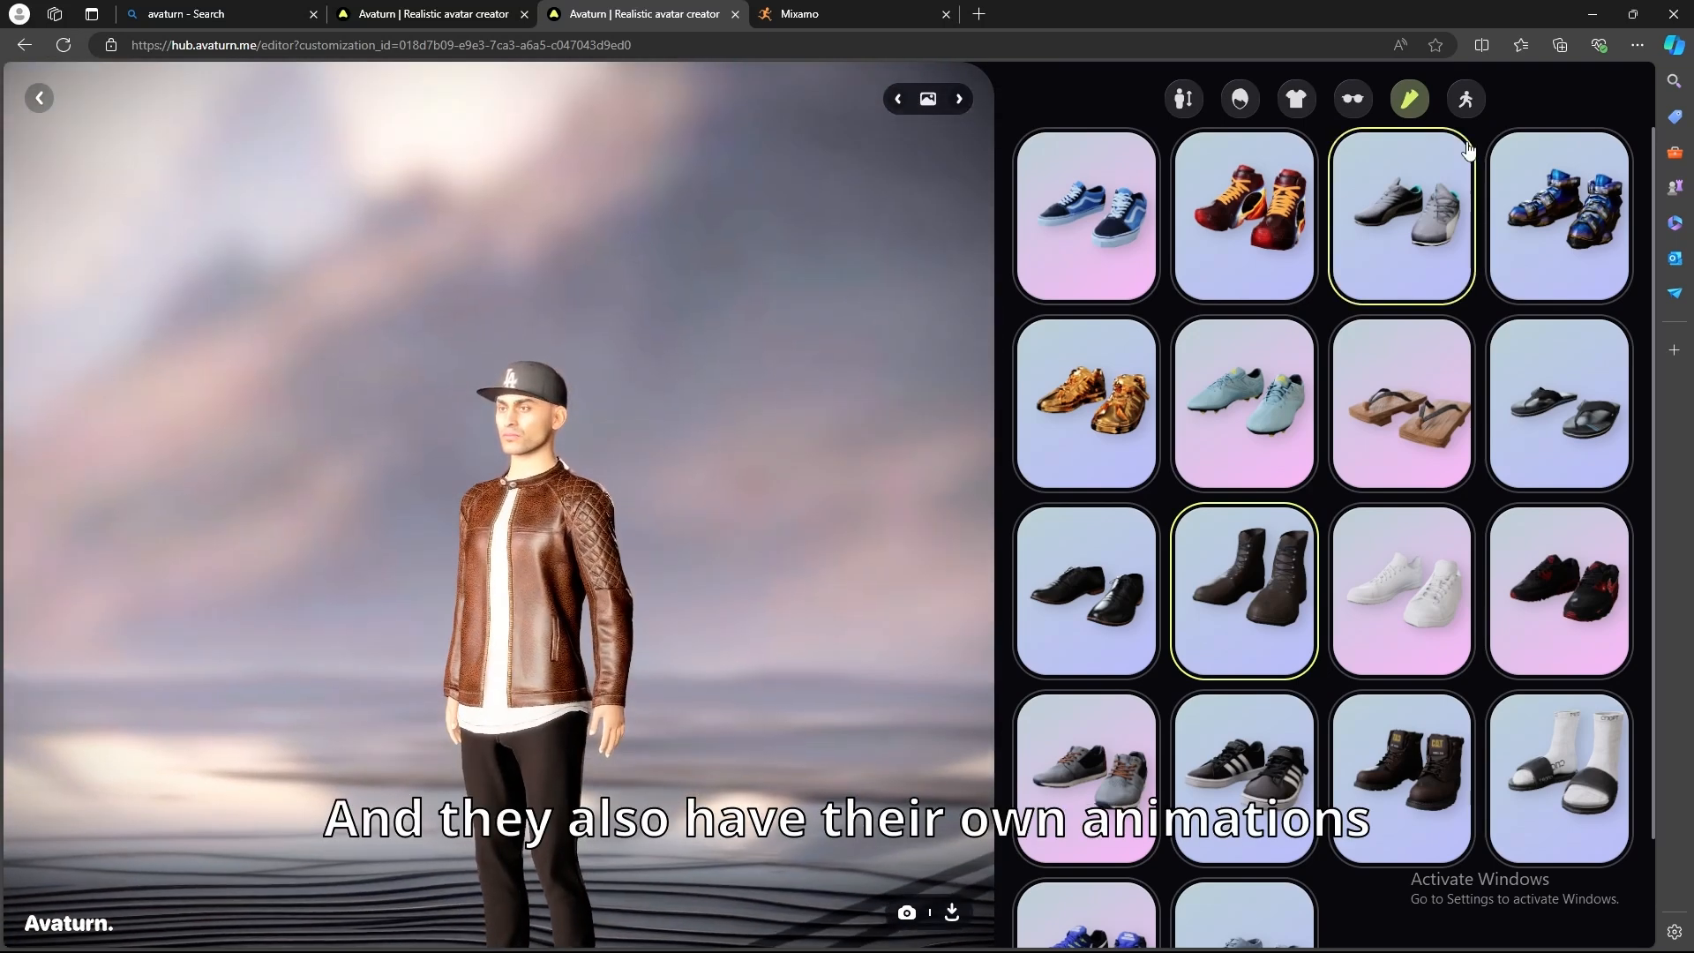
Look through the full set of built-in animations offered for the avatar.
{"action": "left_click", "coordinate": [1465, 98]}
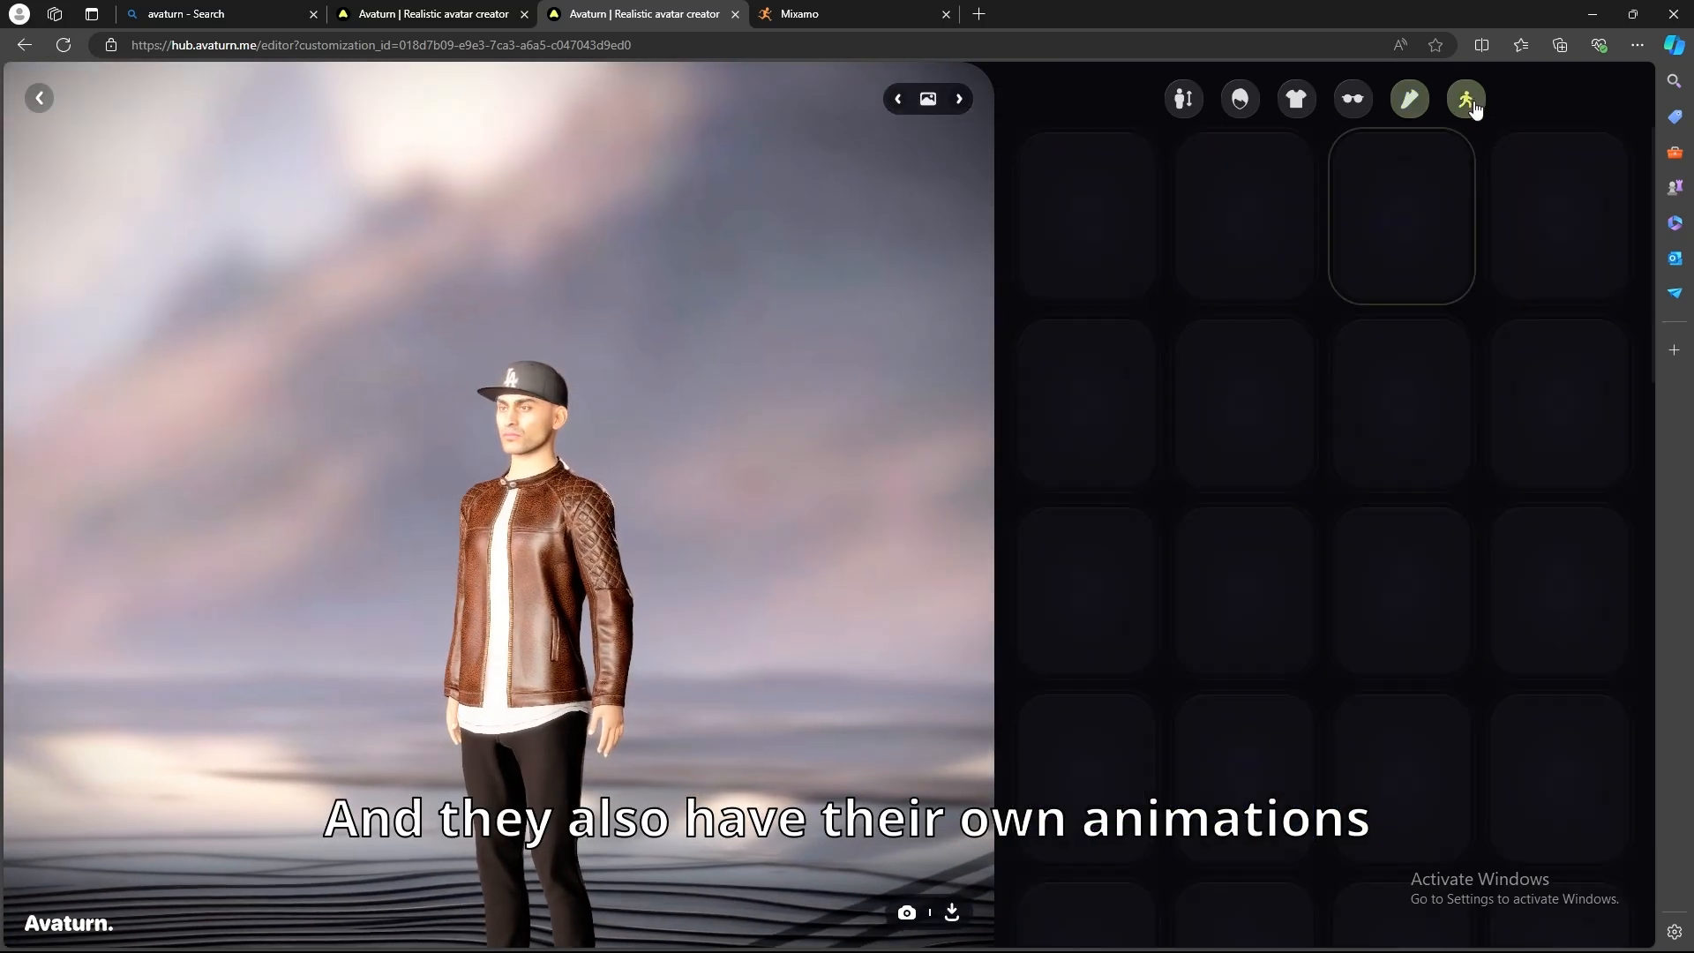
{"action": "scroll", "coordinate": [1373, 540], "scroll_direction": "down", "scroll_amount": 5}
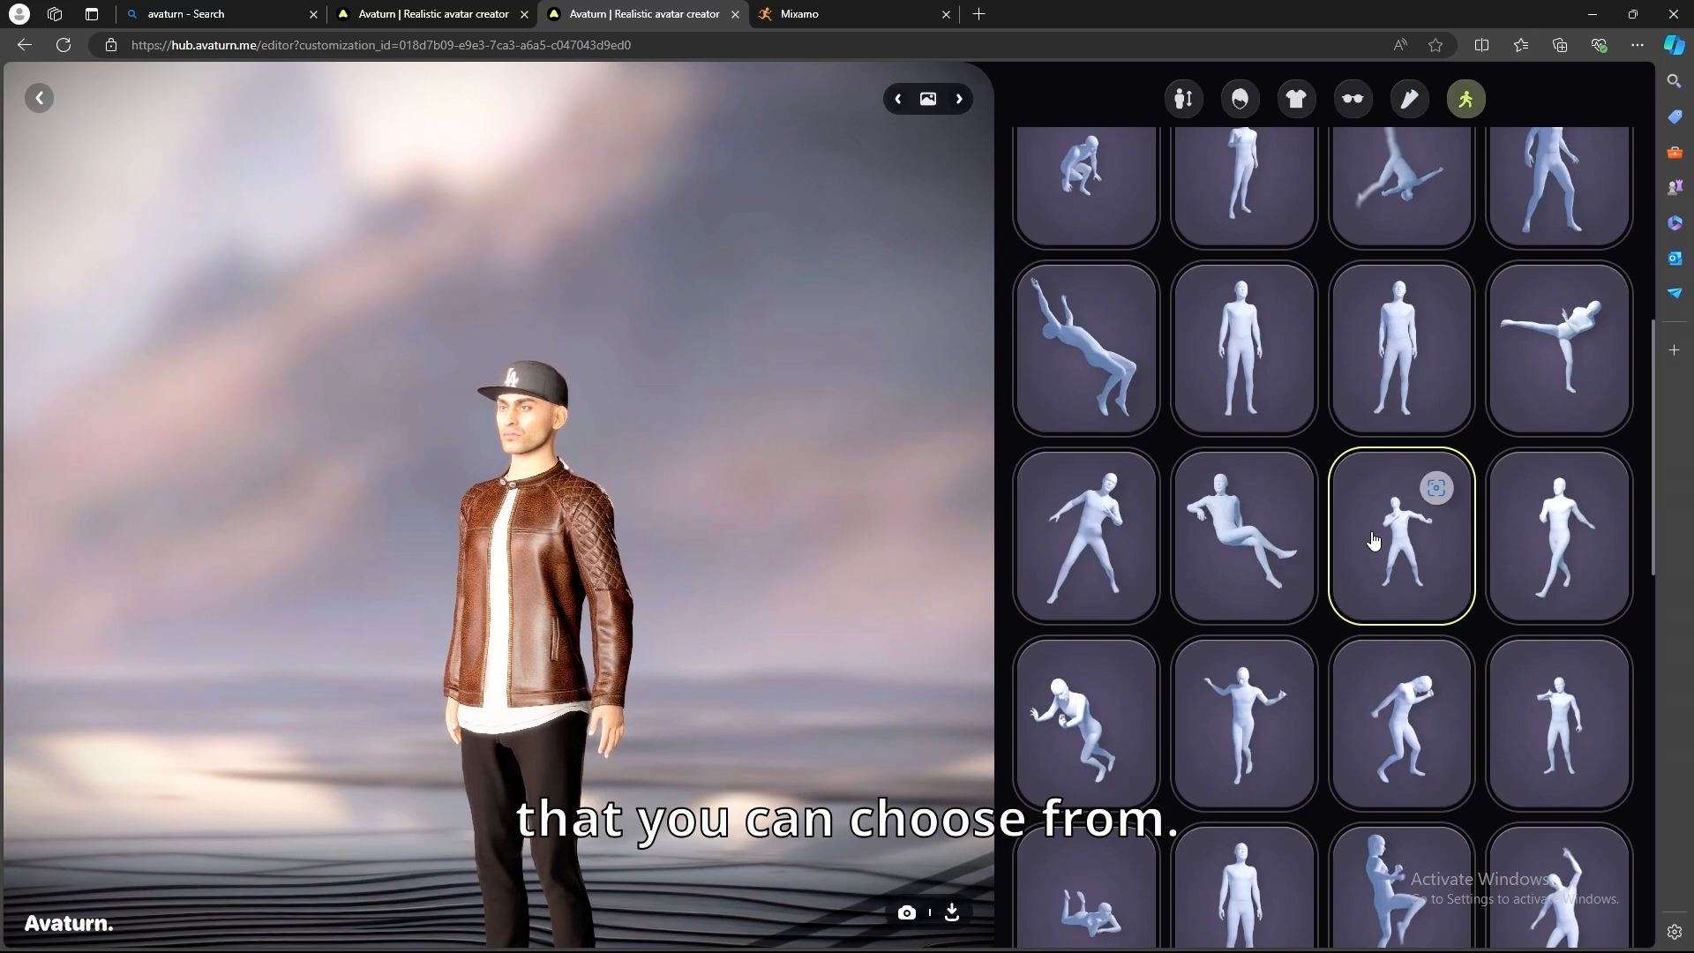
{"action": "scroll", "coordinate": [1373, 539], "scroll_direction": "down", "scroll_amount": 8}
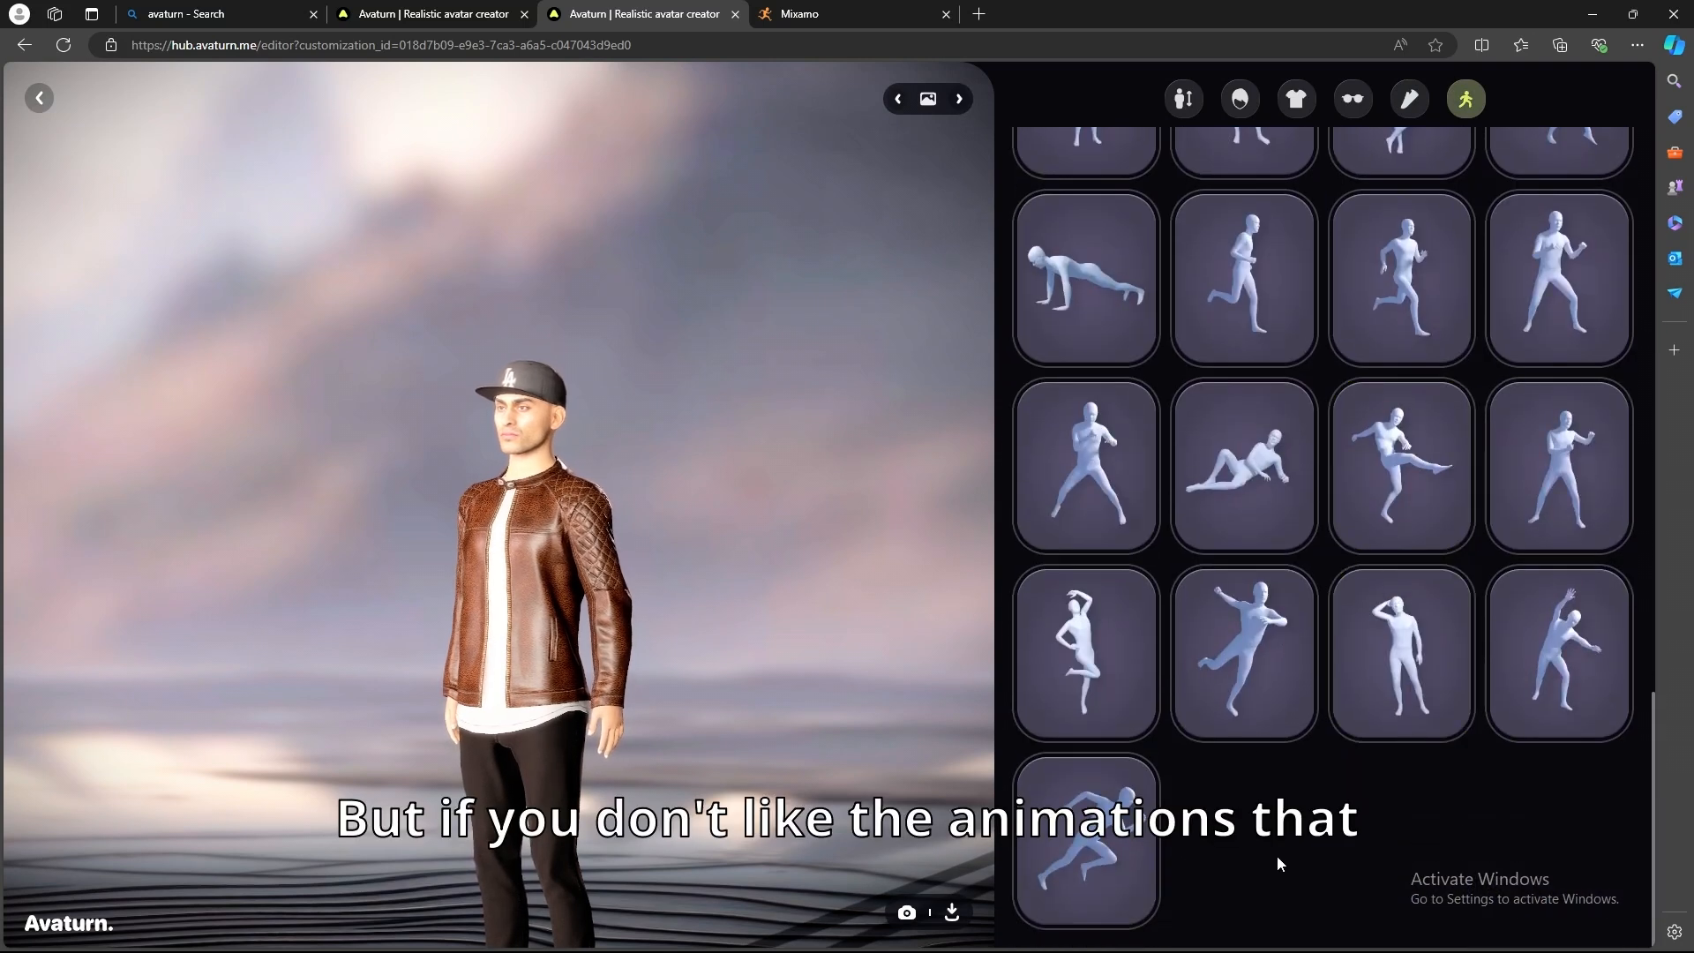
{"action": "scroll", "coordinate": [1265, 860], "scroll_direction": "up", "scroll_amount": 13}
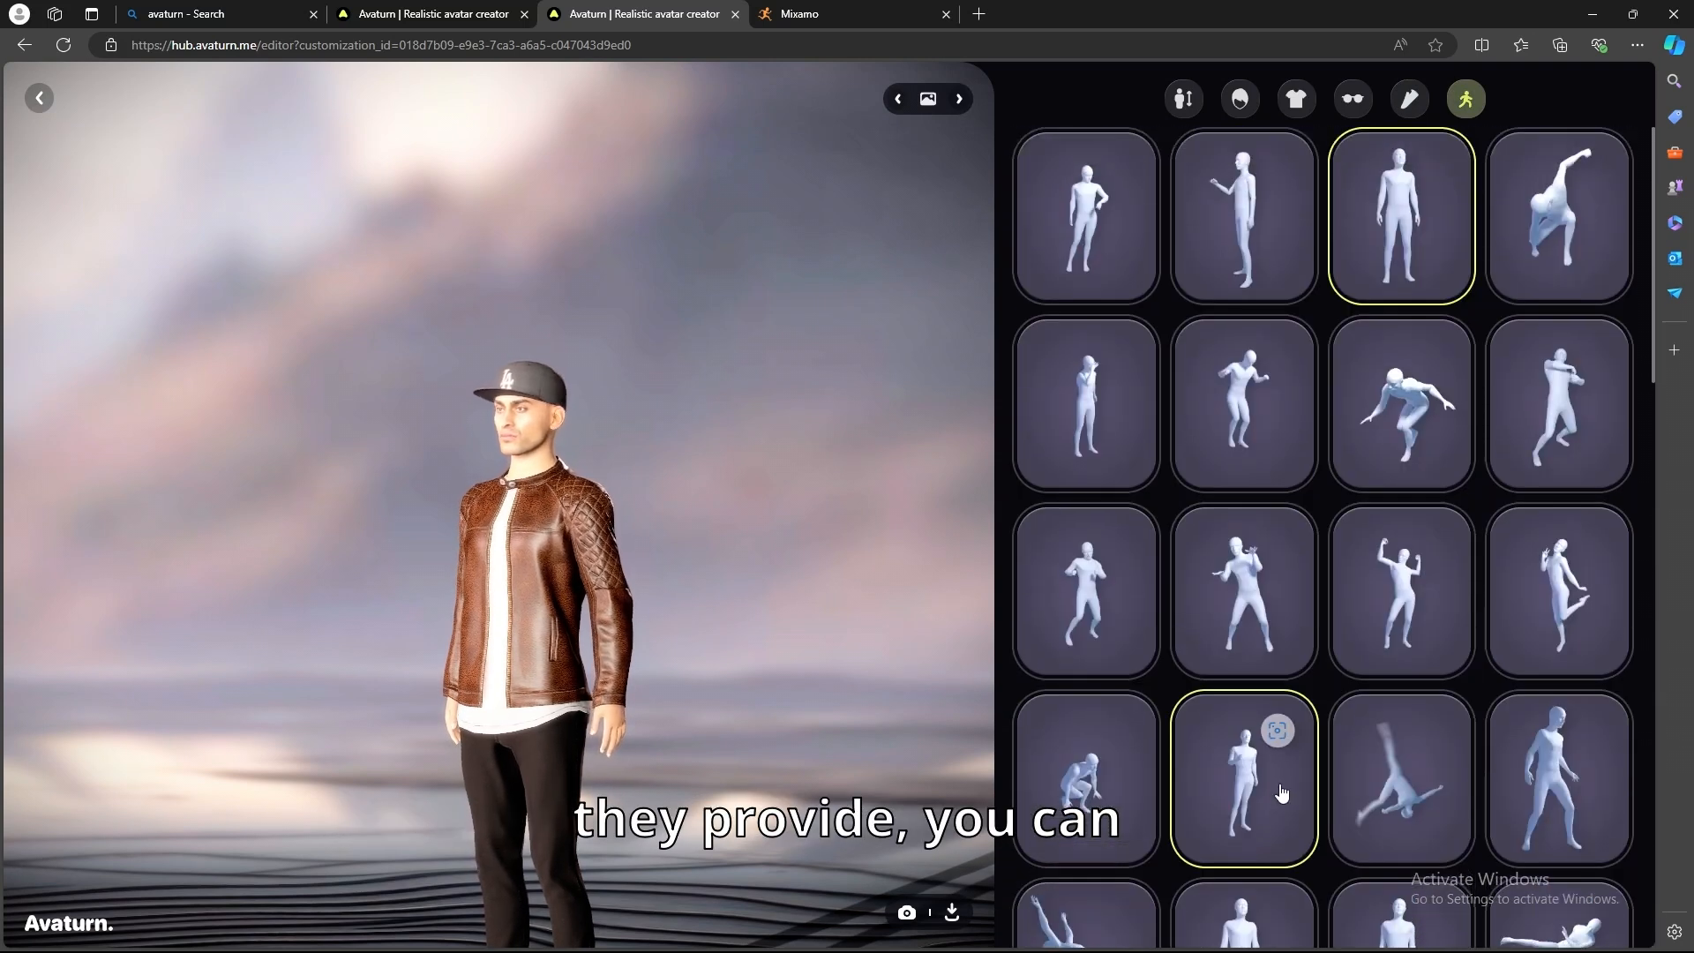
Switch to Mixamo and look through the idle animations available there.
{"action": "left_click", "coordinate": [865, 9]}
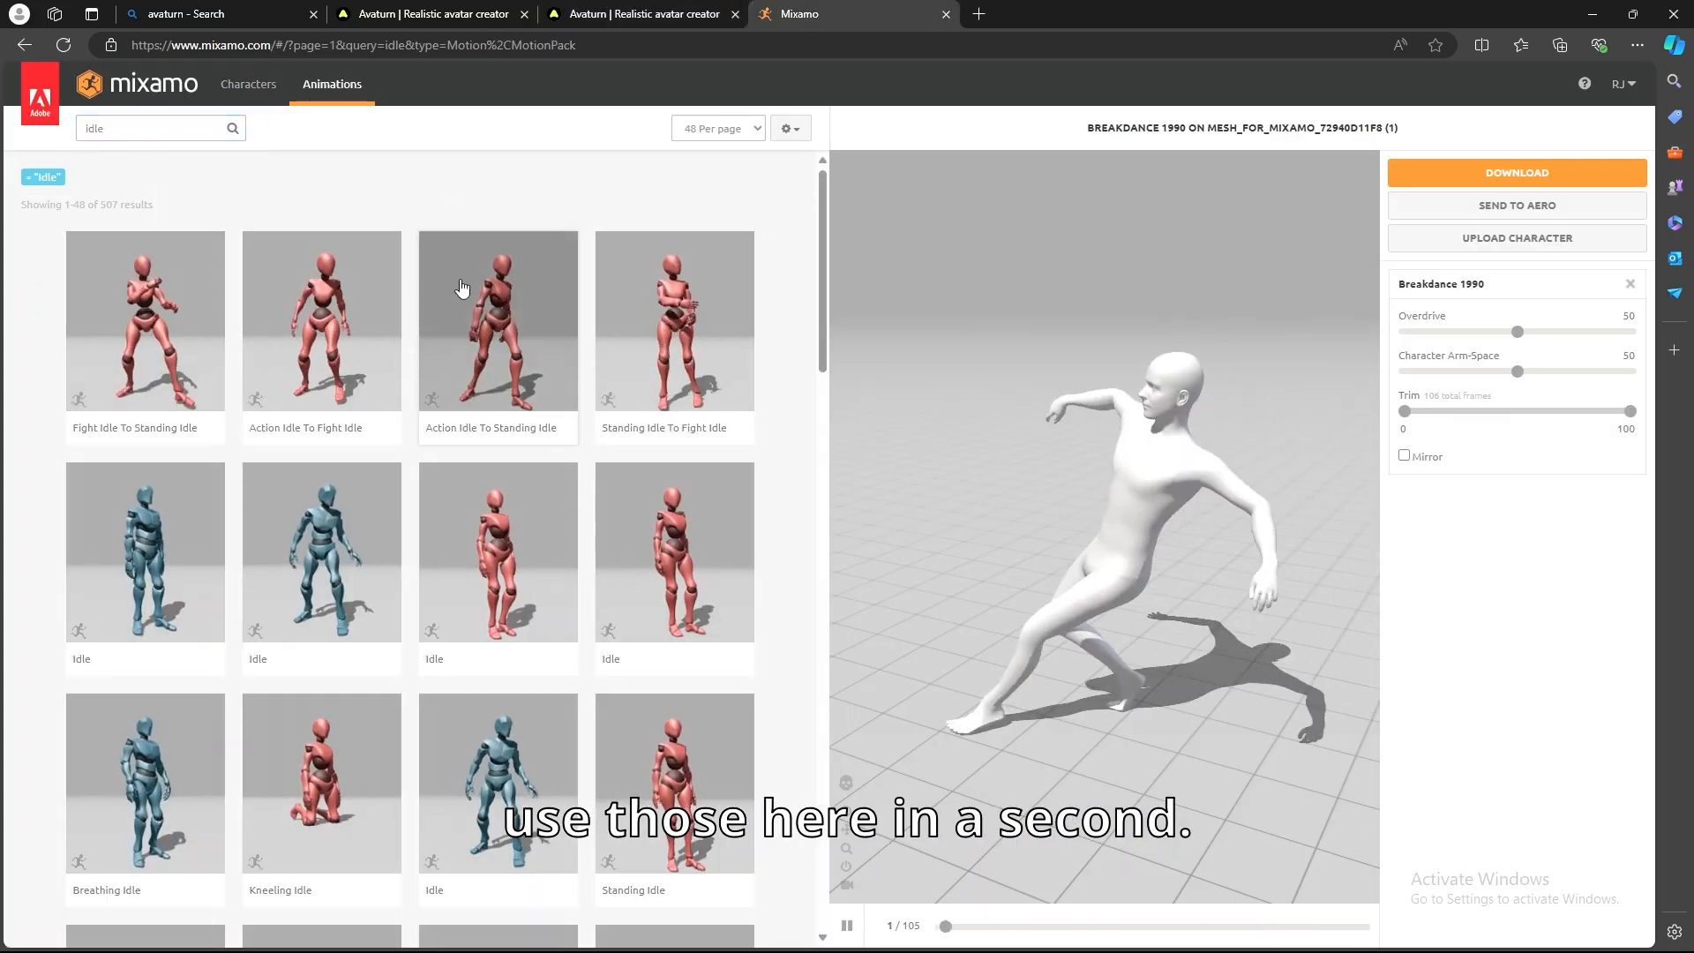
{"action": "scroll", "coordinate": [643, 533], "scroll_direction": "down", "scroll_amount": 15}
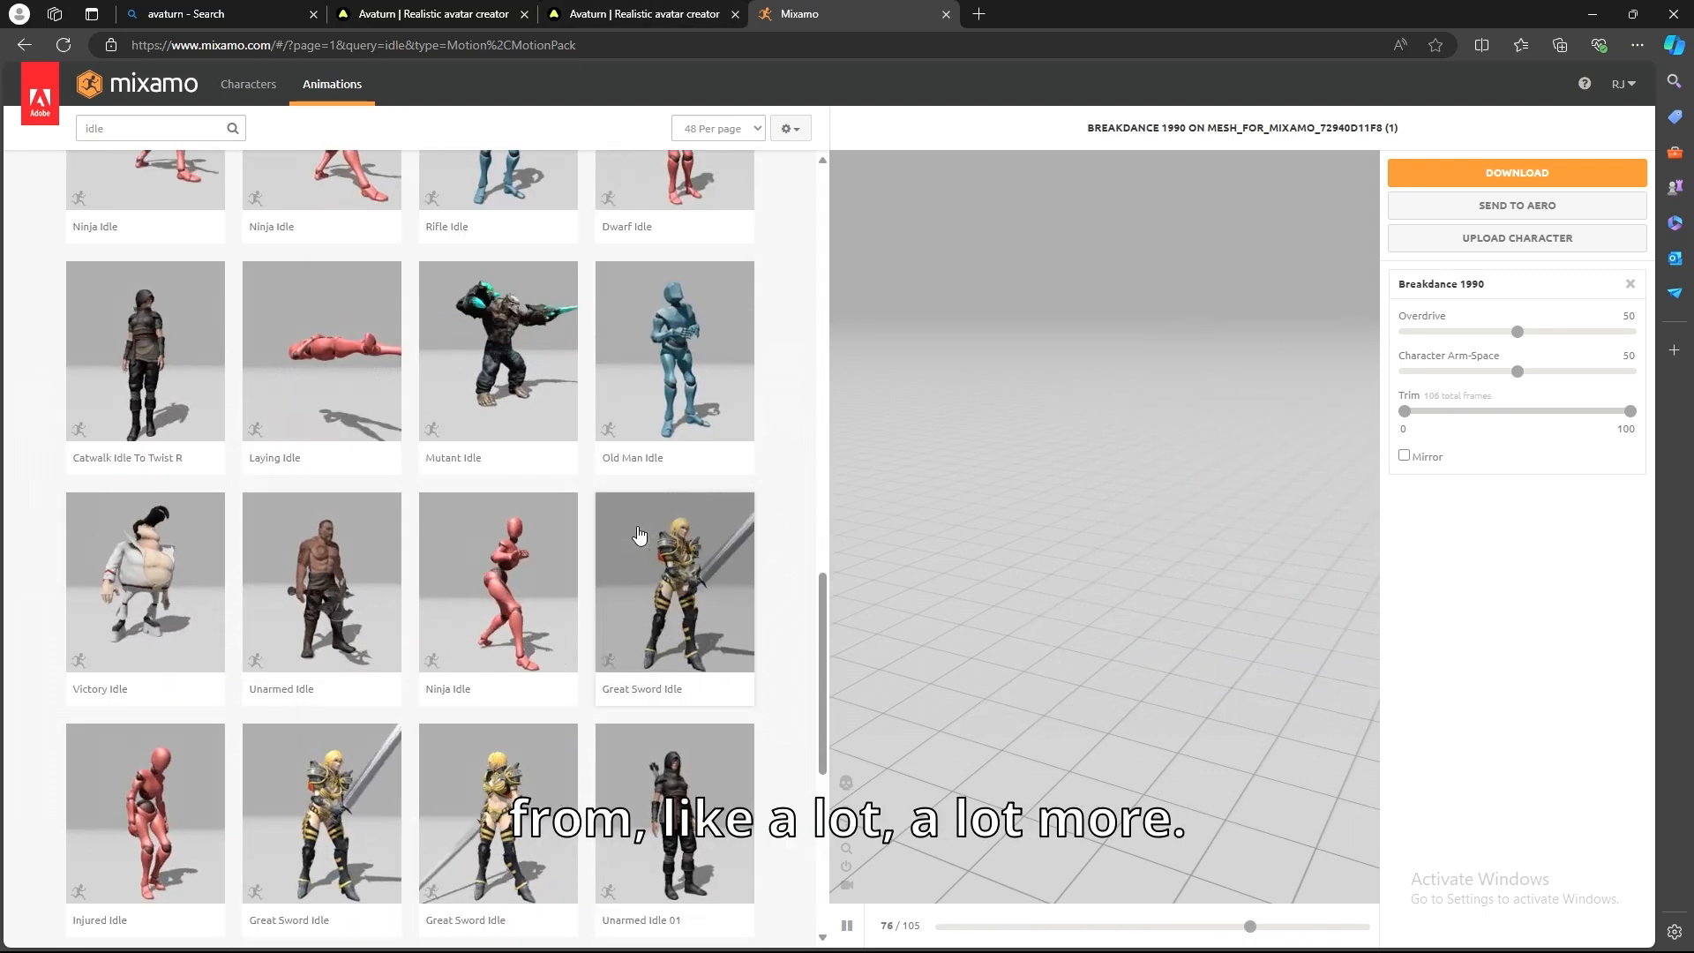
{"action": "scroll", "coordinate": [638, 534], "scroll_direction": "up", "scroll_amount": 3}
Return to the Avaturn editor, download the complete avatar in T-Pose, and close the 3D model download dialog.
{"action": "left_click", "coordinate": [694, 9]}
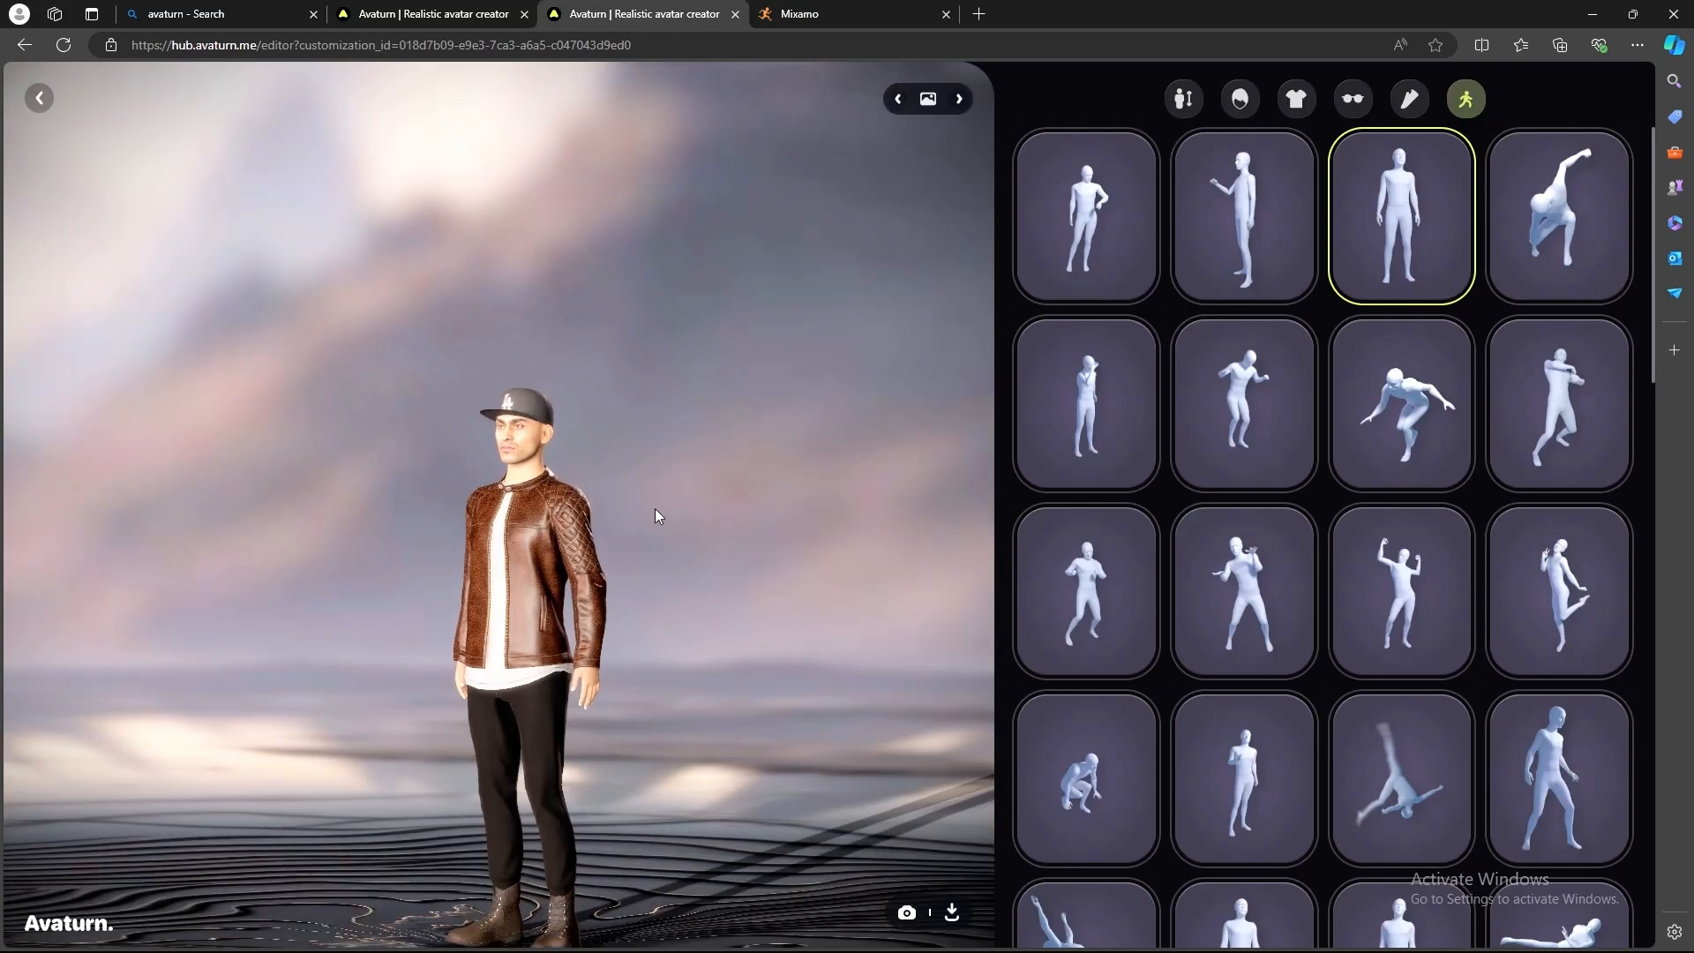
{"action": "scroll", "coordinate": [572, 593], "scroll_direction": "up", "scroll_amount": 5}
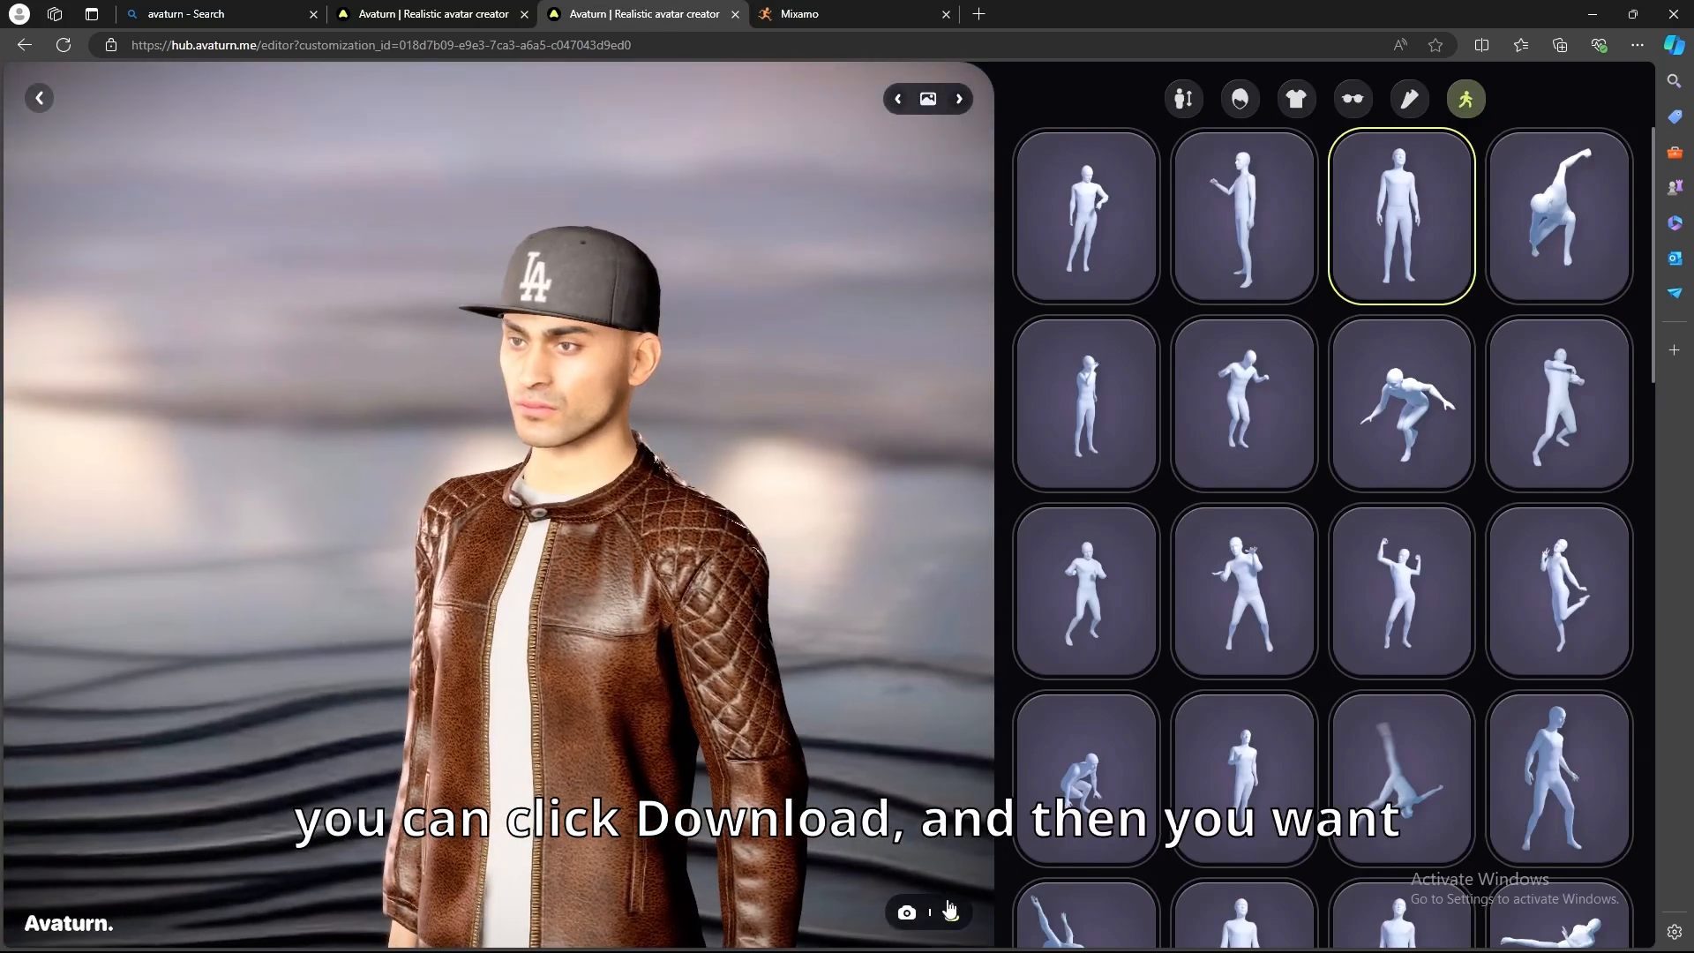
{"action": "left_click", "coordinate": [951, 912]}
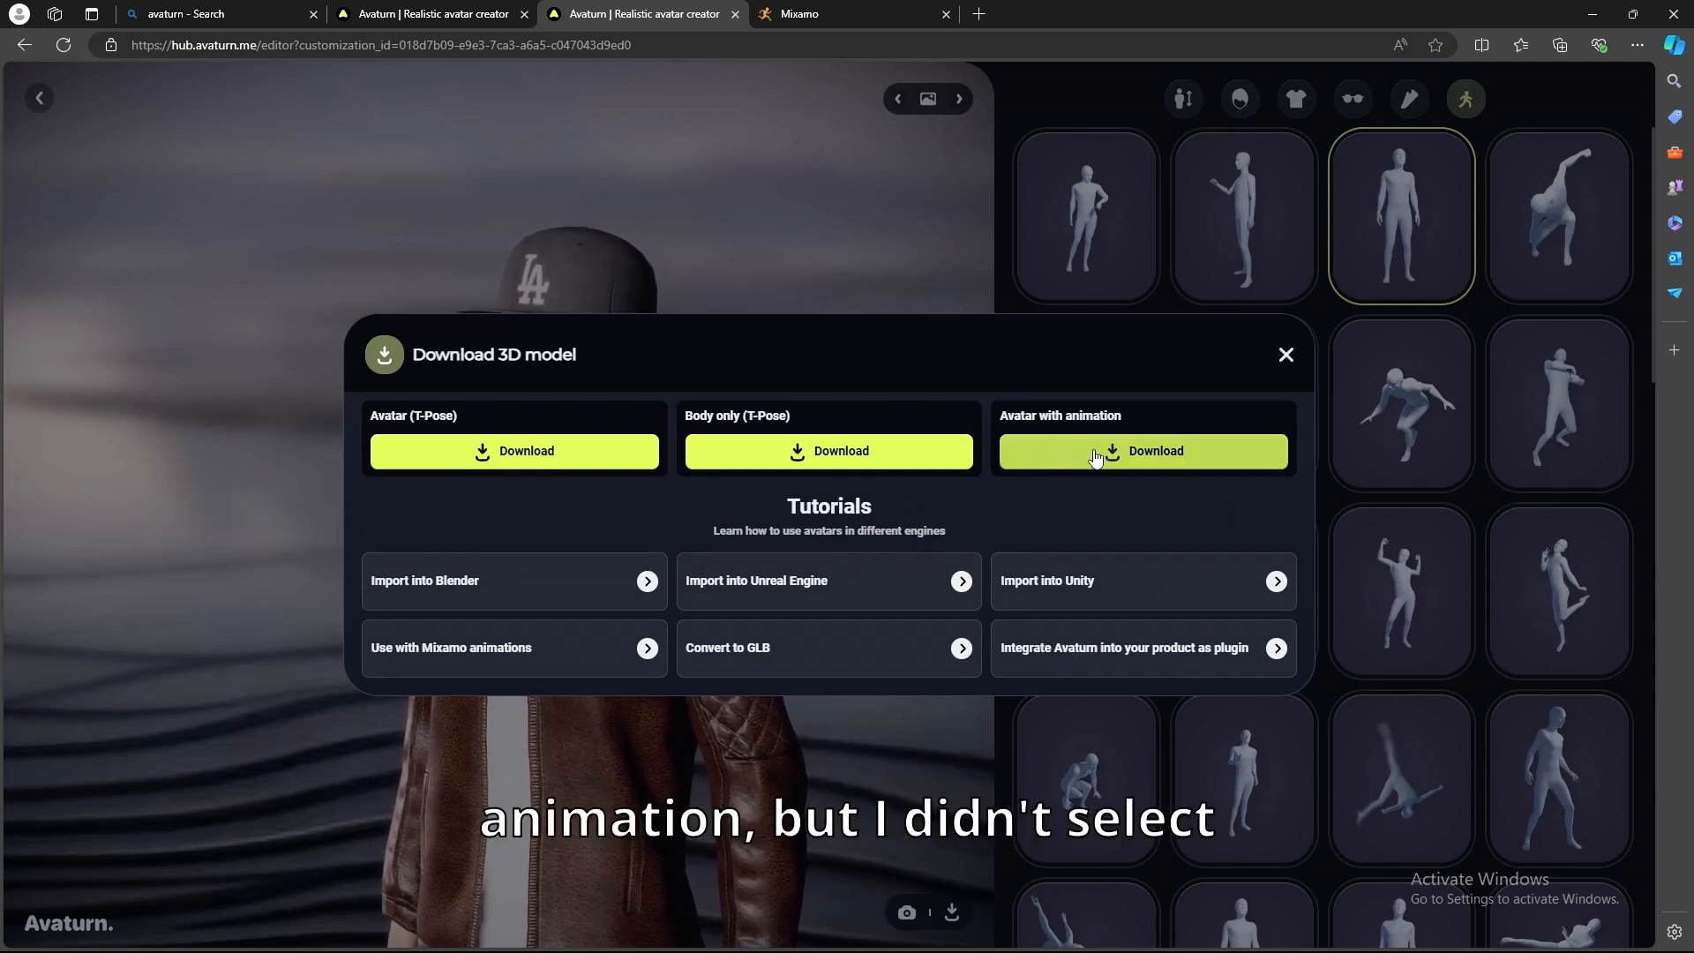
{"action": "left_click", "coordinate": [414, 457]}
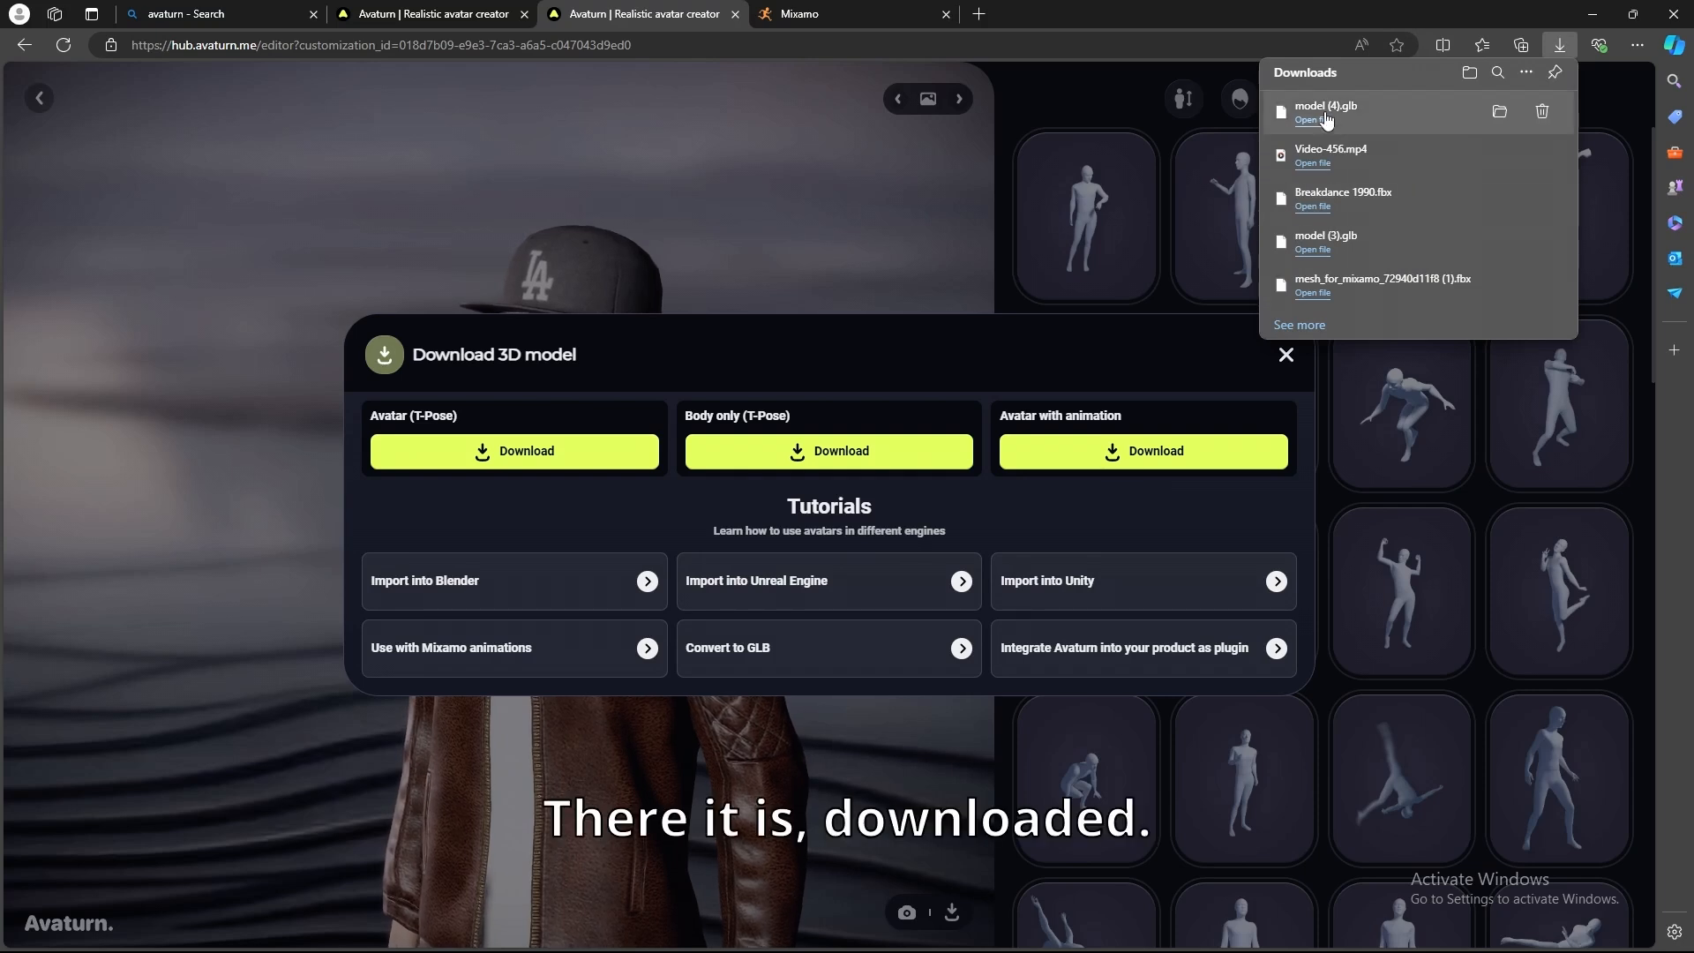
{"action": "left_click", "coordinate": [1285, 354]}
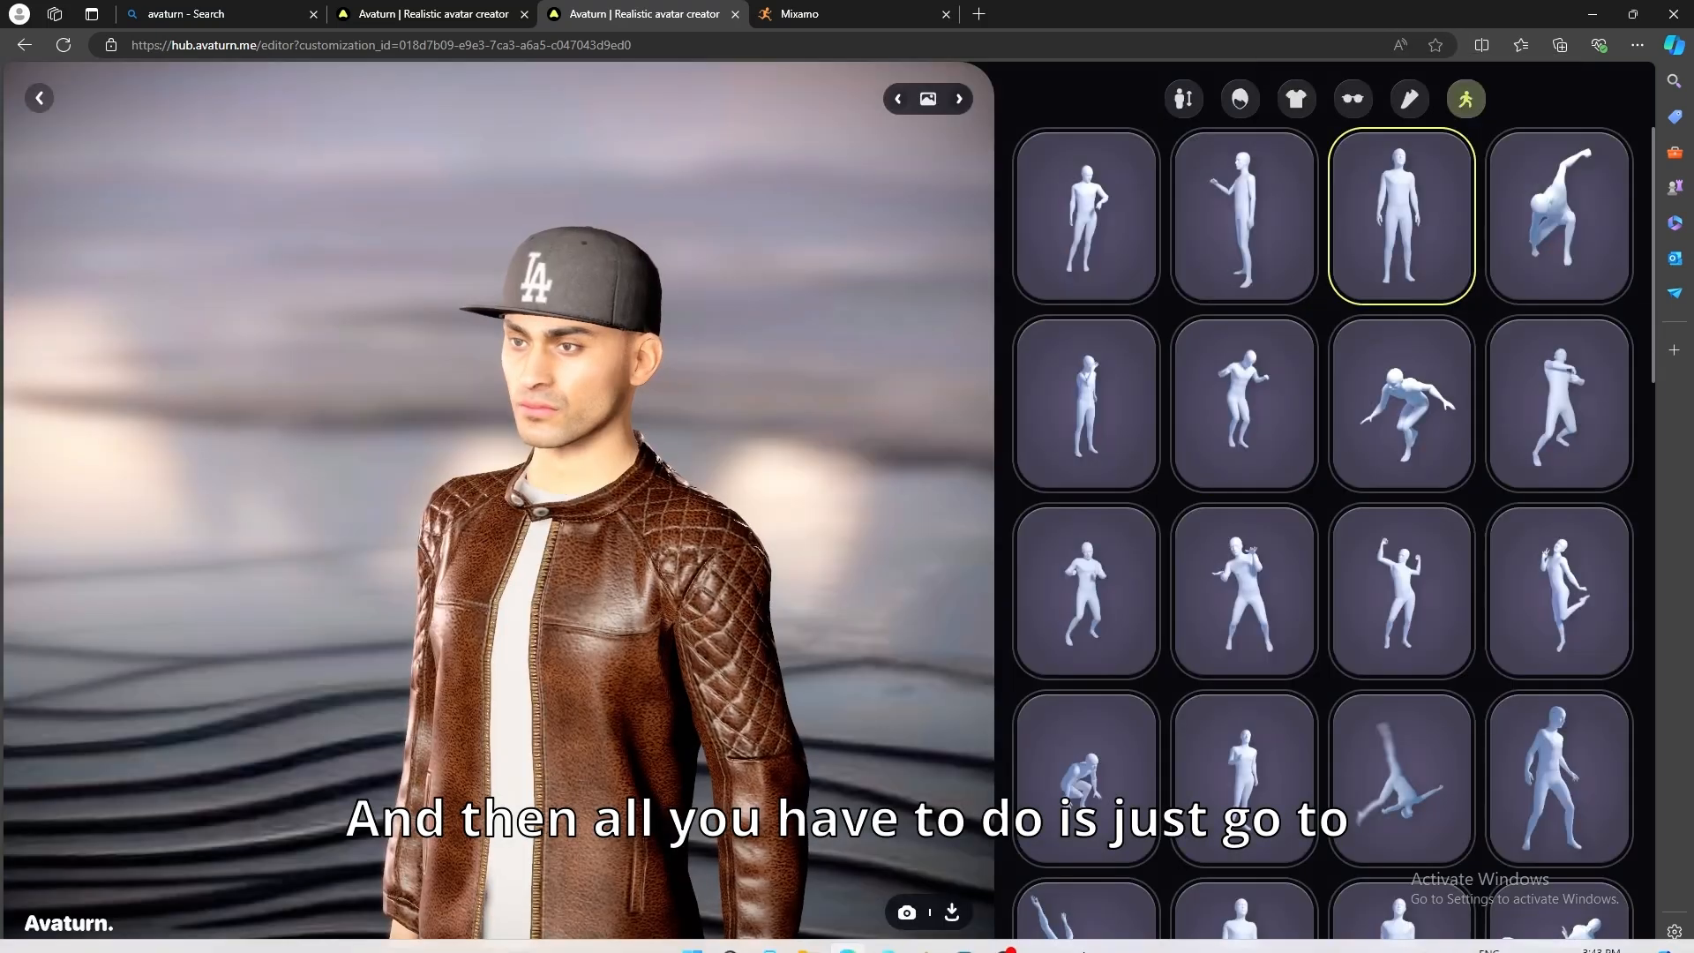
Switch to Blender and start a new default scene, discarding the current unsaved one.
{"action": "mouse_move", "coordinate": [924, 935]}
{"action": "left_click", "coordinate": [881, 860]}
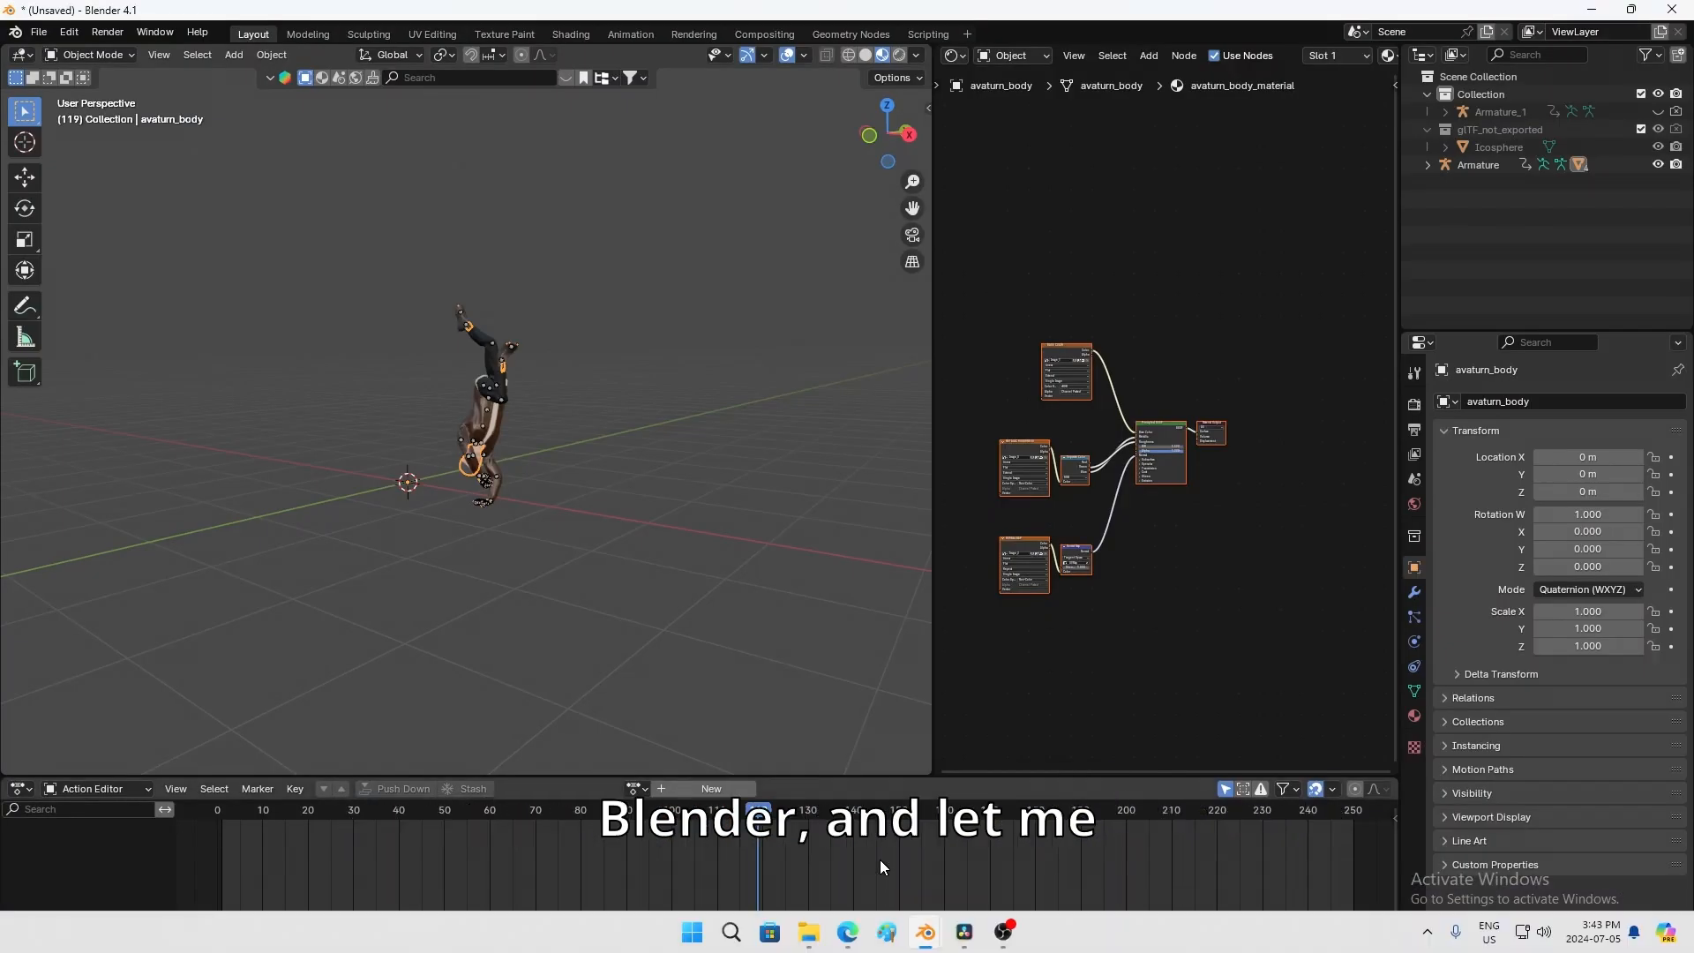
{"action": "left_click", "coordinate": [547, 505]}
{"action": "left_click", "coordinate": [43, 33]}
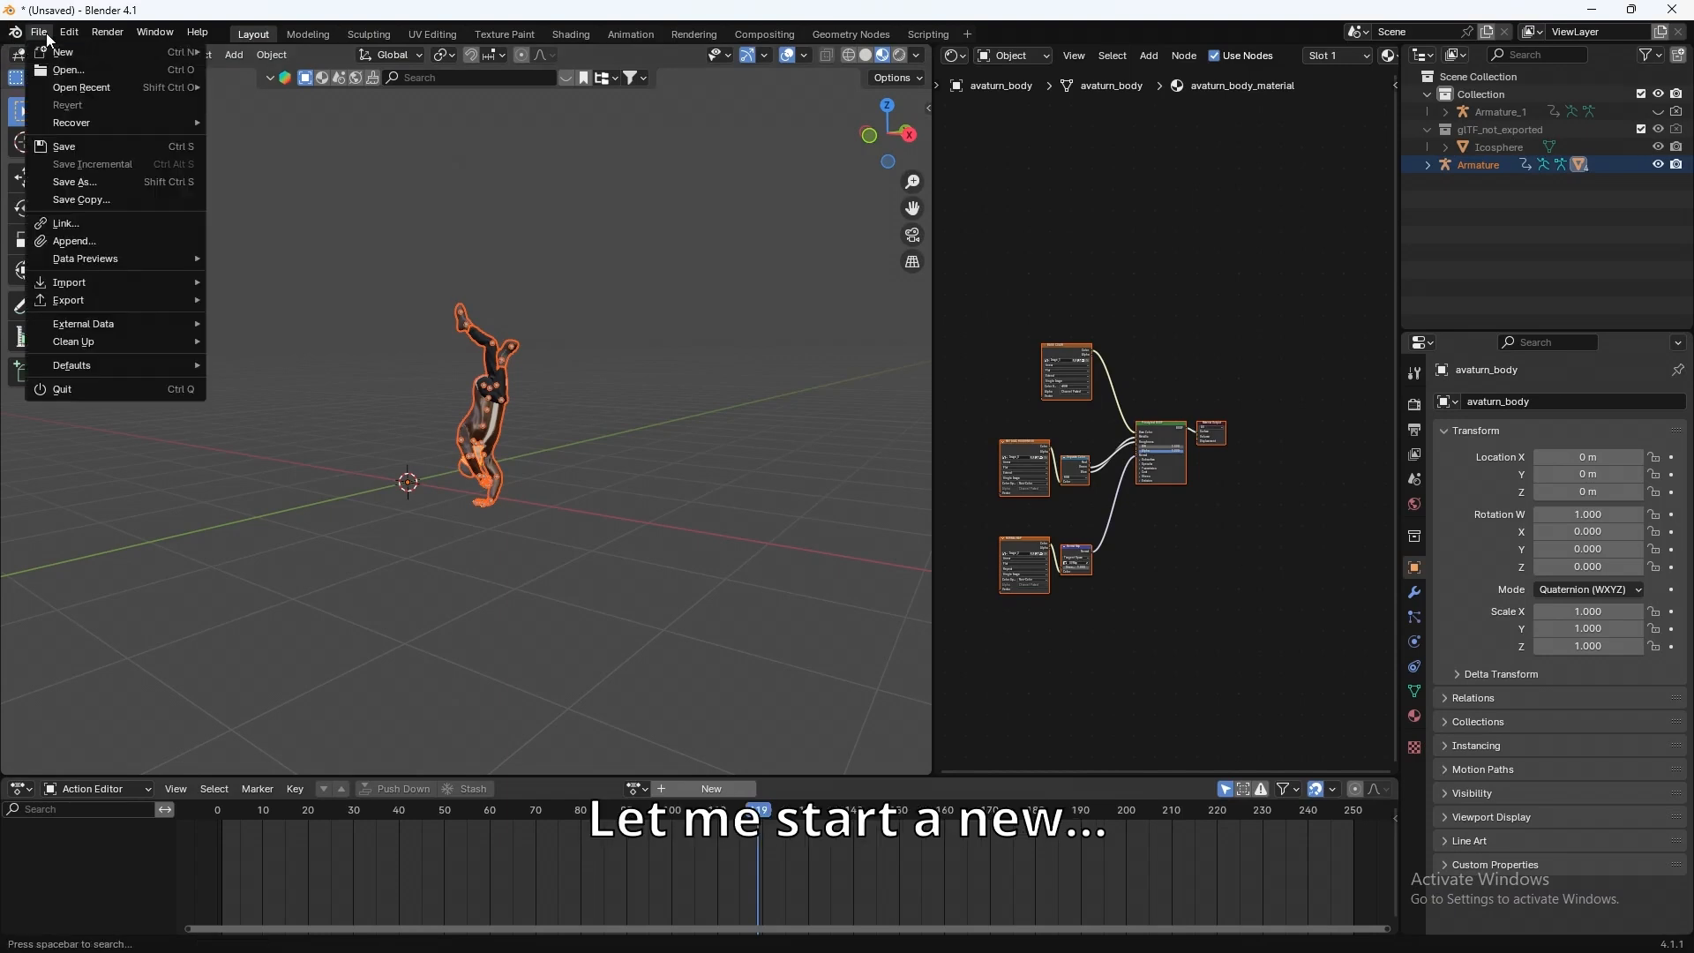
{"action": "mouse_move", "coordinate": [53, 49]}
{"action": "left_click", "coordinate": [219, 49]}
{"action": "left_click", "coordinate": [882, 516]}
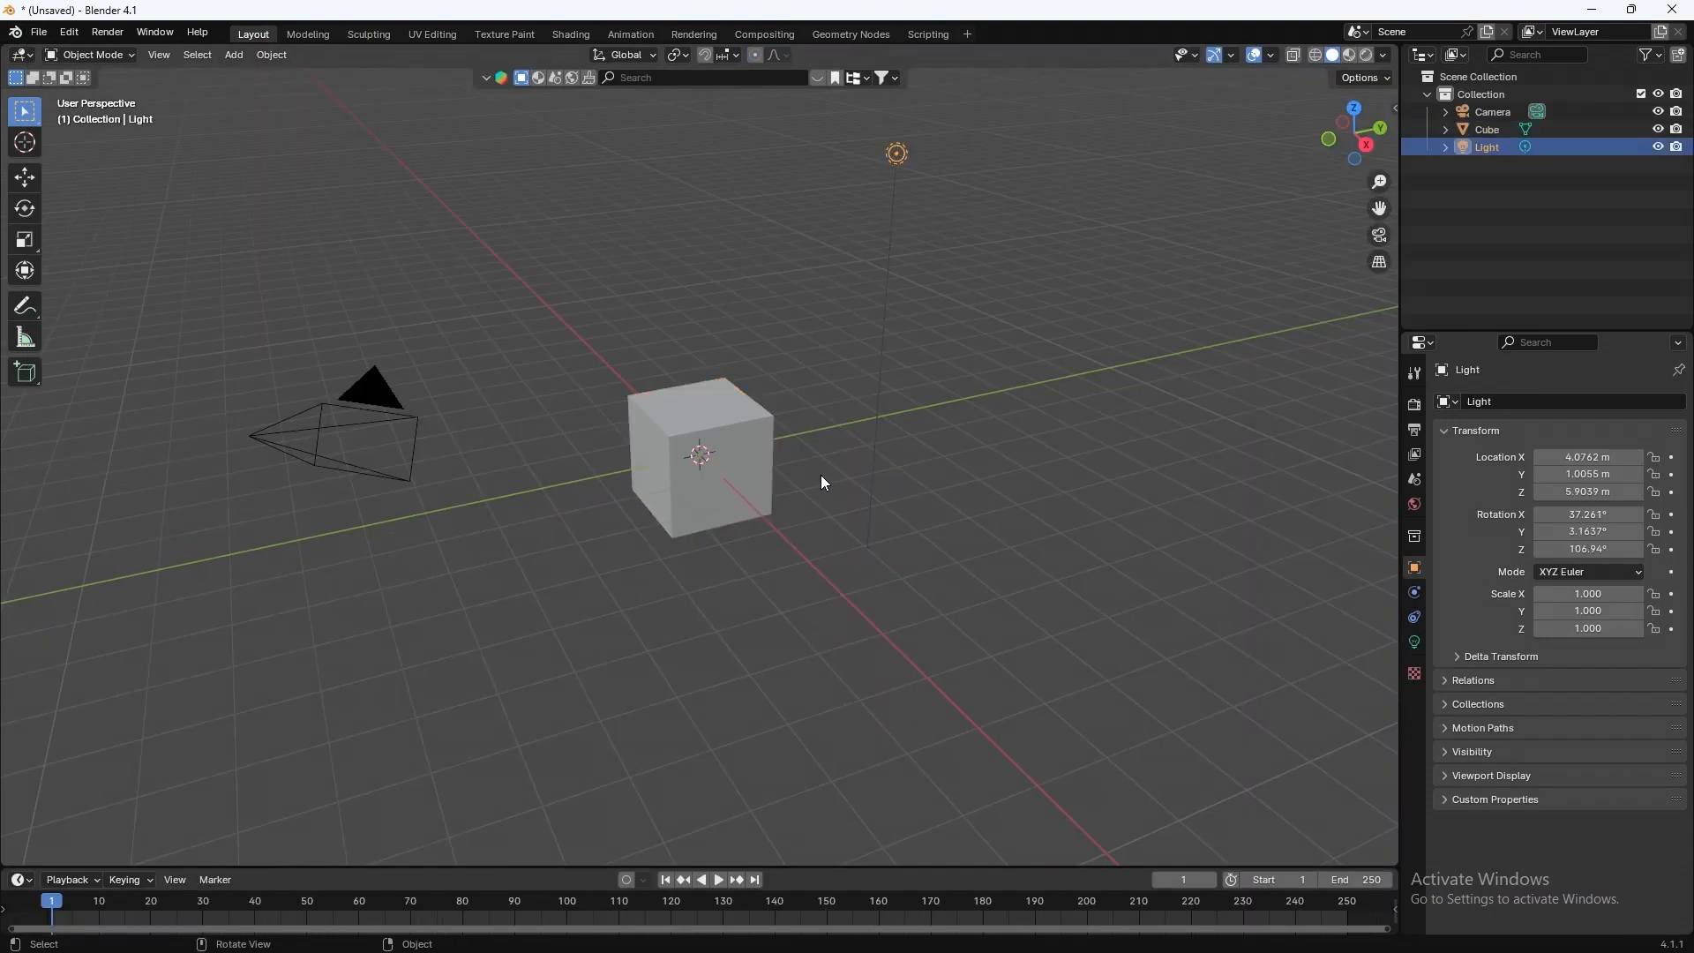
Delete the default camera, cube and light so the scene is empty.
{"action": "key", "text": "a"}
{"action": "key", "text": "x"}
{"action": "left_click", "coordinate": [795, 453]}
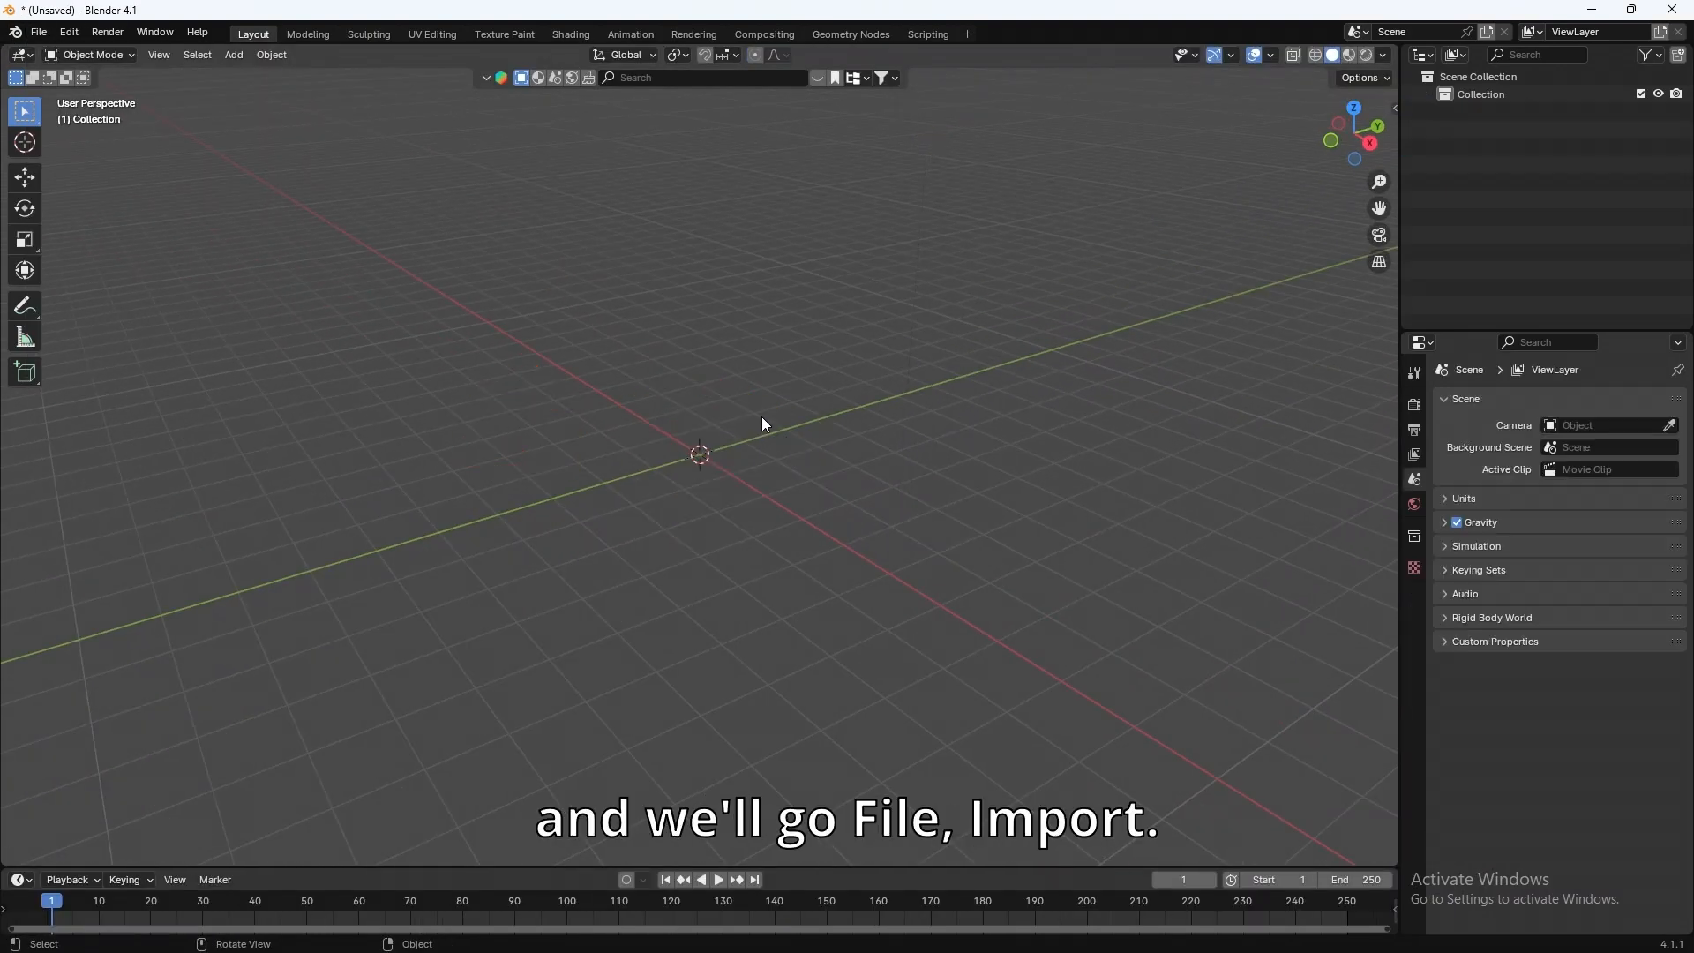
Import the avatar file model (4).glb from the Downloads folder as glTF 2.0.
{"action": "left_click", "coordinate": [41, 32]}
{"action": "mouse_move", "coordinate": [95, 283]}
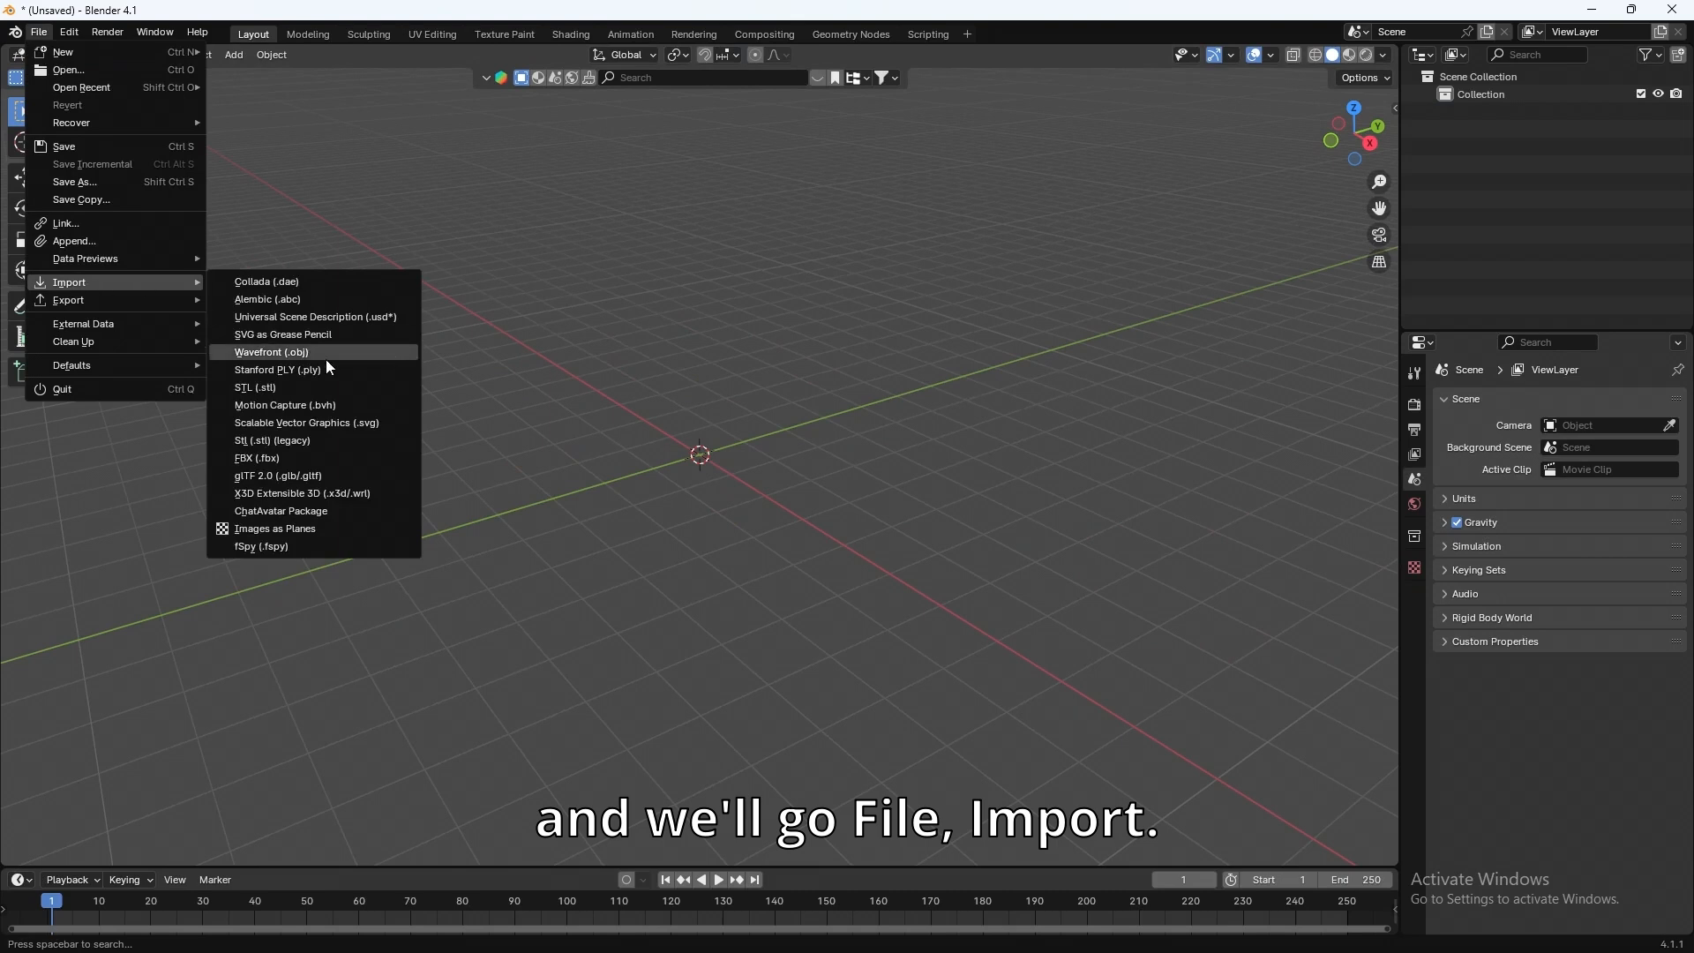
{"action": "left_click", "coordinate": [310, 466]}
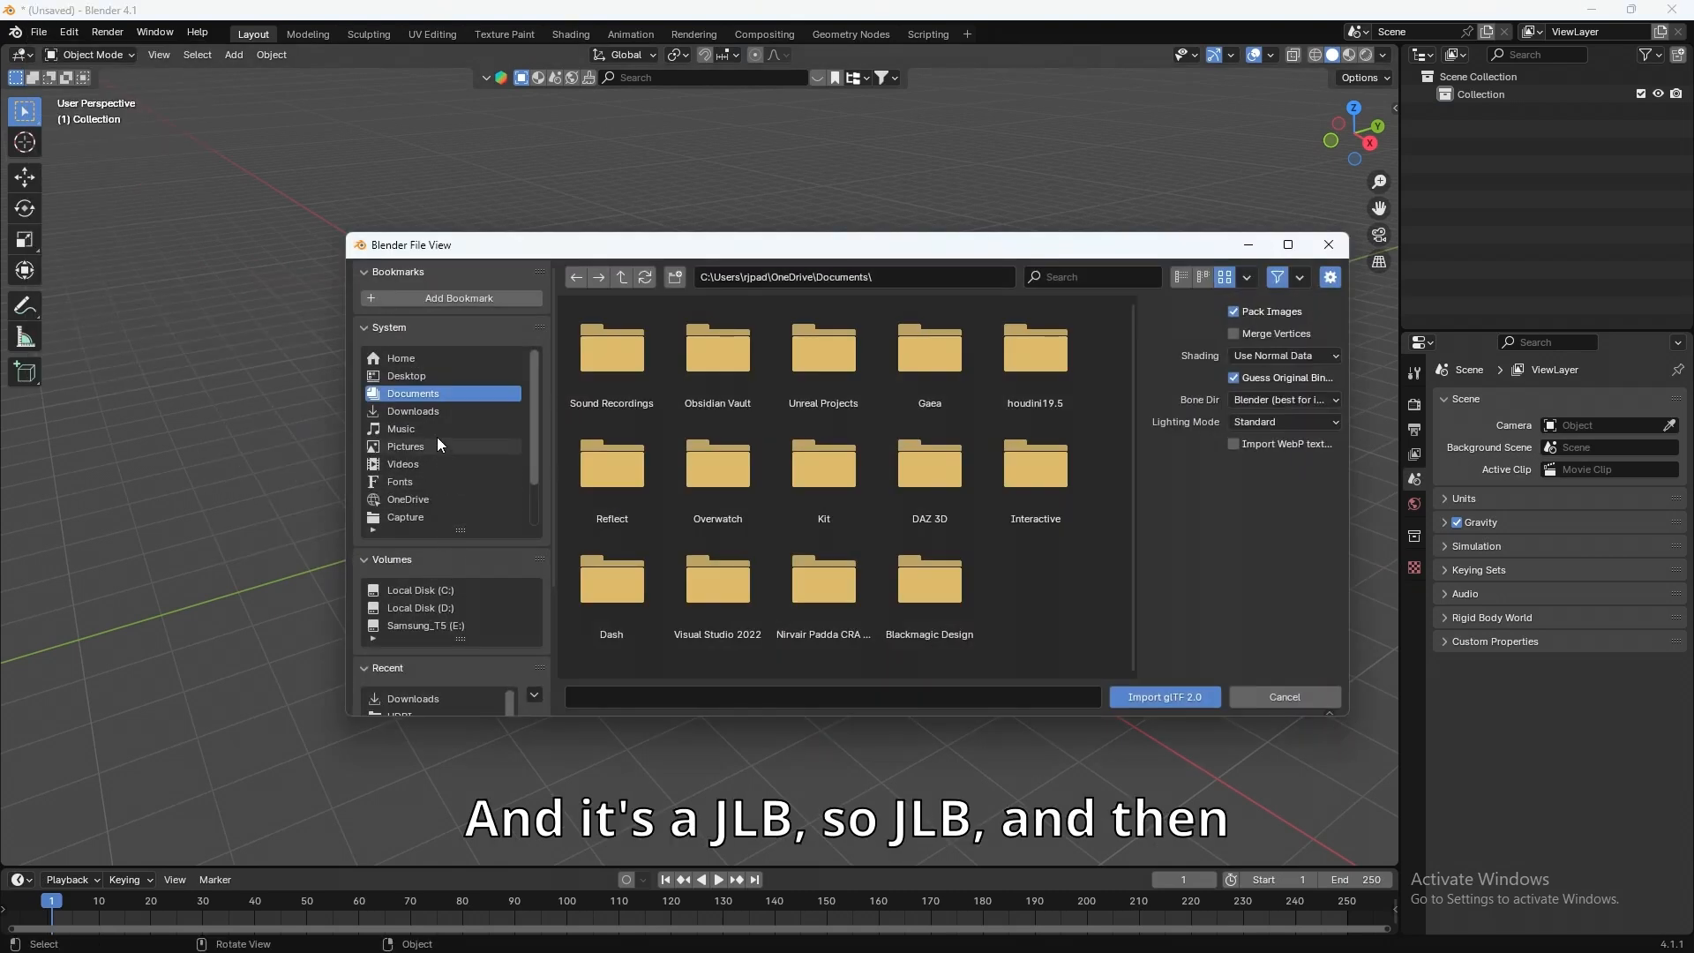
{"action": "left_click", "coordinate": [421, 412]}
{"action": "left_click", "coordinate": [854, 518]}
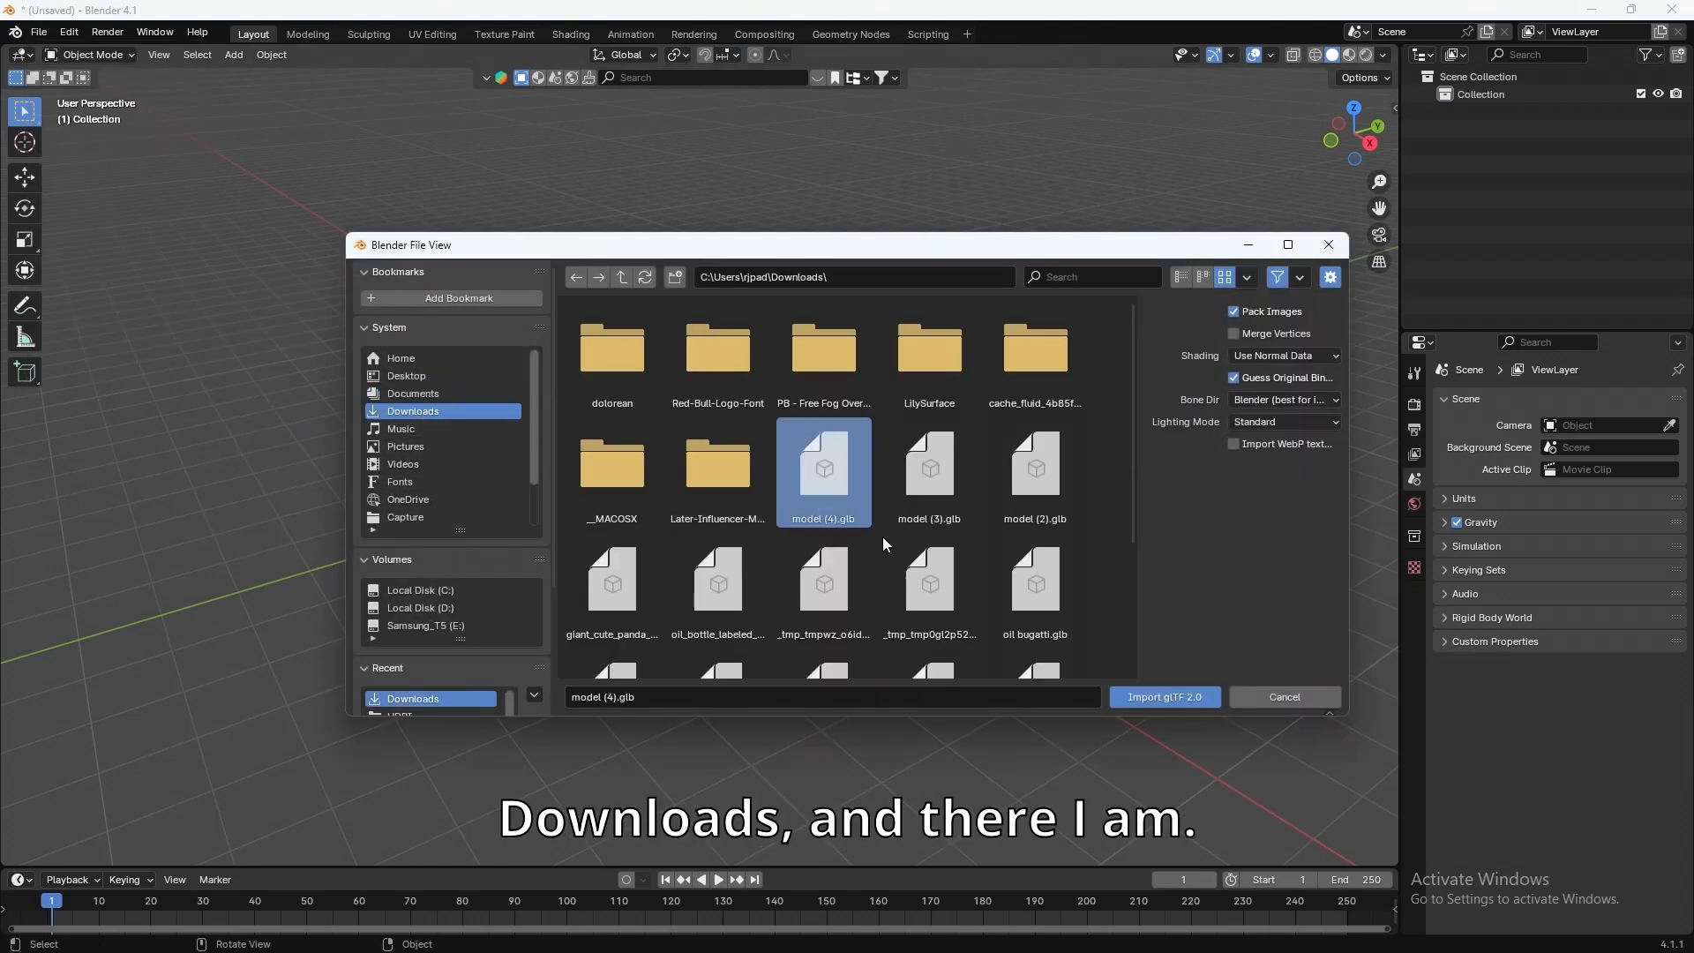
{"action": "left_click", "coordinate": [1166, 698]}
Switch the viewport to Material Preview shading to display the avatar's textures, and deselect the armature.
{"action": "scroll", "coordinate": [935, 542], "scroll_direction": "up", "scroll_amount": 9}
{"action": "mouse_move", "coordinate": [926, 379]}
{"action": "middle_mouse_down", "text": "shift"}
{"action": "mouse_move", "coordinate": [896, 537]}
{"action": "mouse_move", "coordinate": [875, 547]}
{"action": "middle_mouse_up", "text": "shift"}
{"action": "key", "text": "z"}
{"action": "left_click", "coordinate": [854, 480]}
{"action": "middle_click_drag", "start_coordinate": [877, 376], "coordinate": [865, 531], "text": "shift"}
{"action": "middle_click_drag", "start_coordinate": [864, 531], "coordinate": [831, 541]}
{"action": "left_click", "coordinate": [831, 540]}
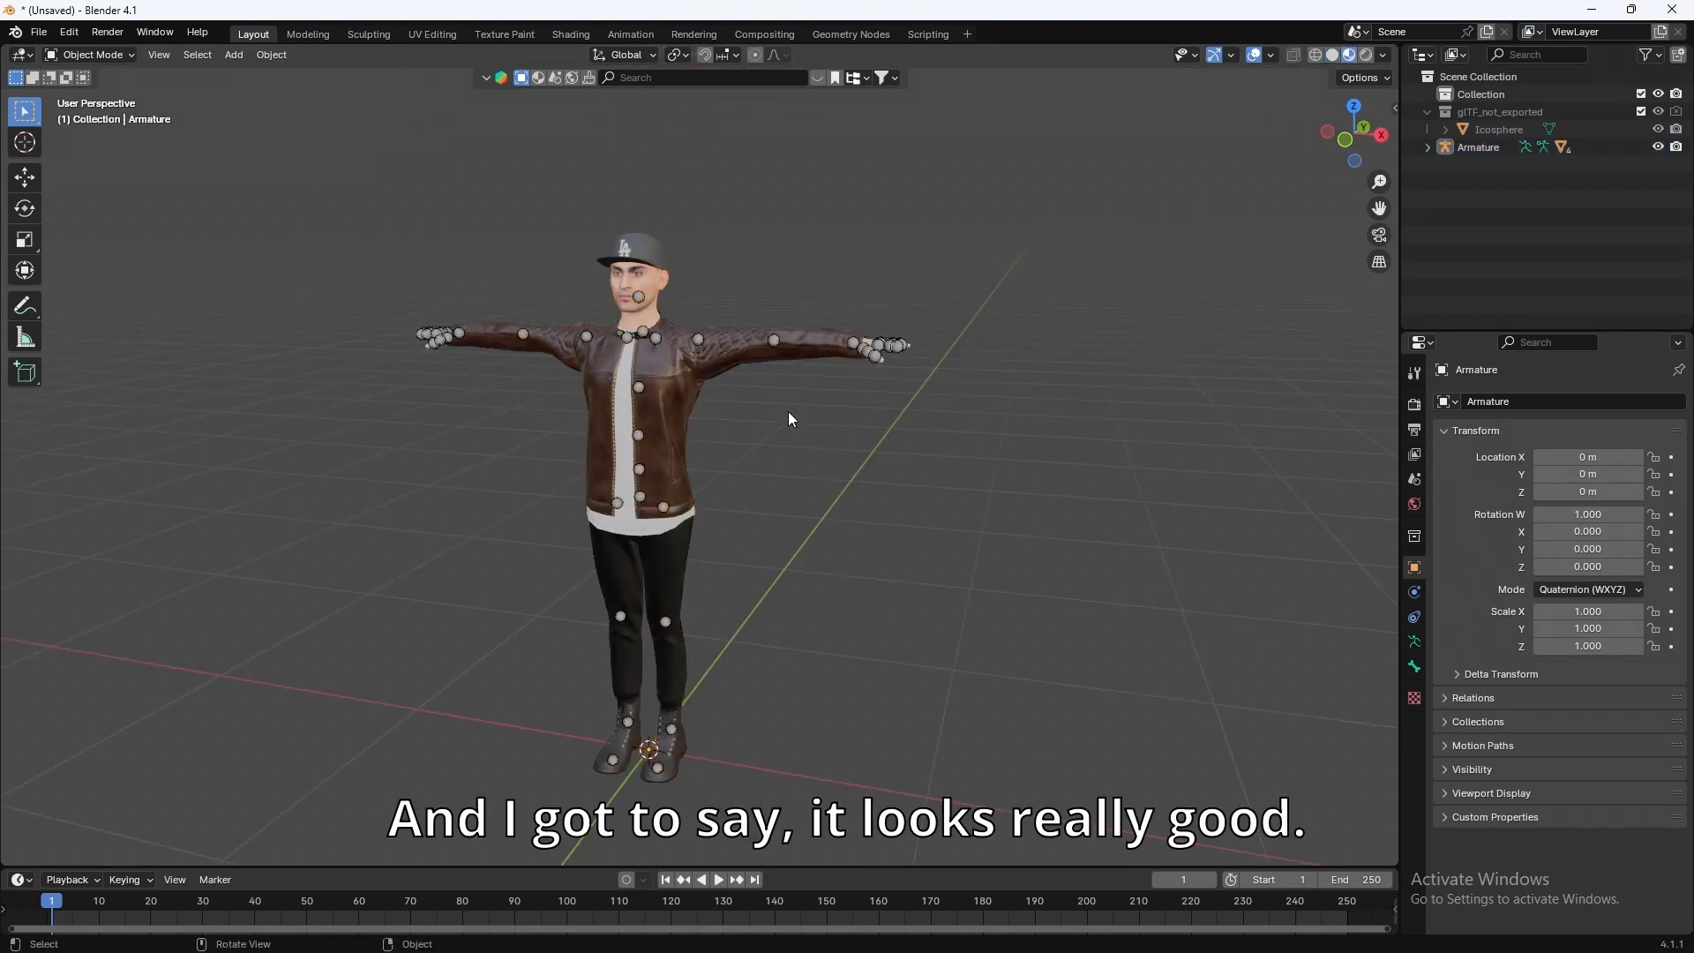
Inspect the imported avatar's face and jacket up close and its whole body from a distance.
{"action": "middle_click_drag", "start_coordinate": [787, 411], "coordinate": [824, 474], "text": "shift"}
{"action": "scroll", "coordinate": [858, 452], "scroll_direction": "up", "scroll_amount": 5}
{"action": "middle_click_drag", "start_coordinate": [866, 388], "coordinate": [906, 540], "text": "shift"}
{"action": "middle_click_drag", "start_coordinate": [907, 540], "coordinate": [791, 491]}
{"action": "scroll", "coordinate": [727, 489], "scroll_direction": "down", "scroll_amount": 4}
{"action": "scroll", "coordinate": [729, 494], "scroll_direction": "down", "scroll_amount": 5}
{"action": "mouse_move", "coordinate": [739, 561]}
{"action": "middle_mouse_down"}
{"action": "mouse_move", "coordinate": [835, 575]}
{"action": "mouse_move", "coordinate": [732, 581]}
{"action": "middle_mouse_up"}
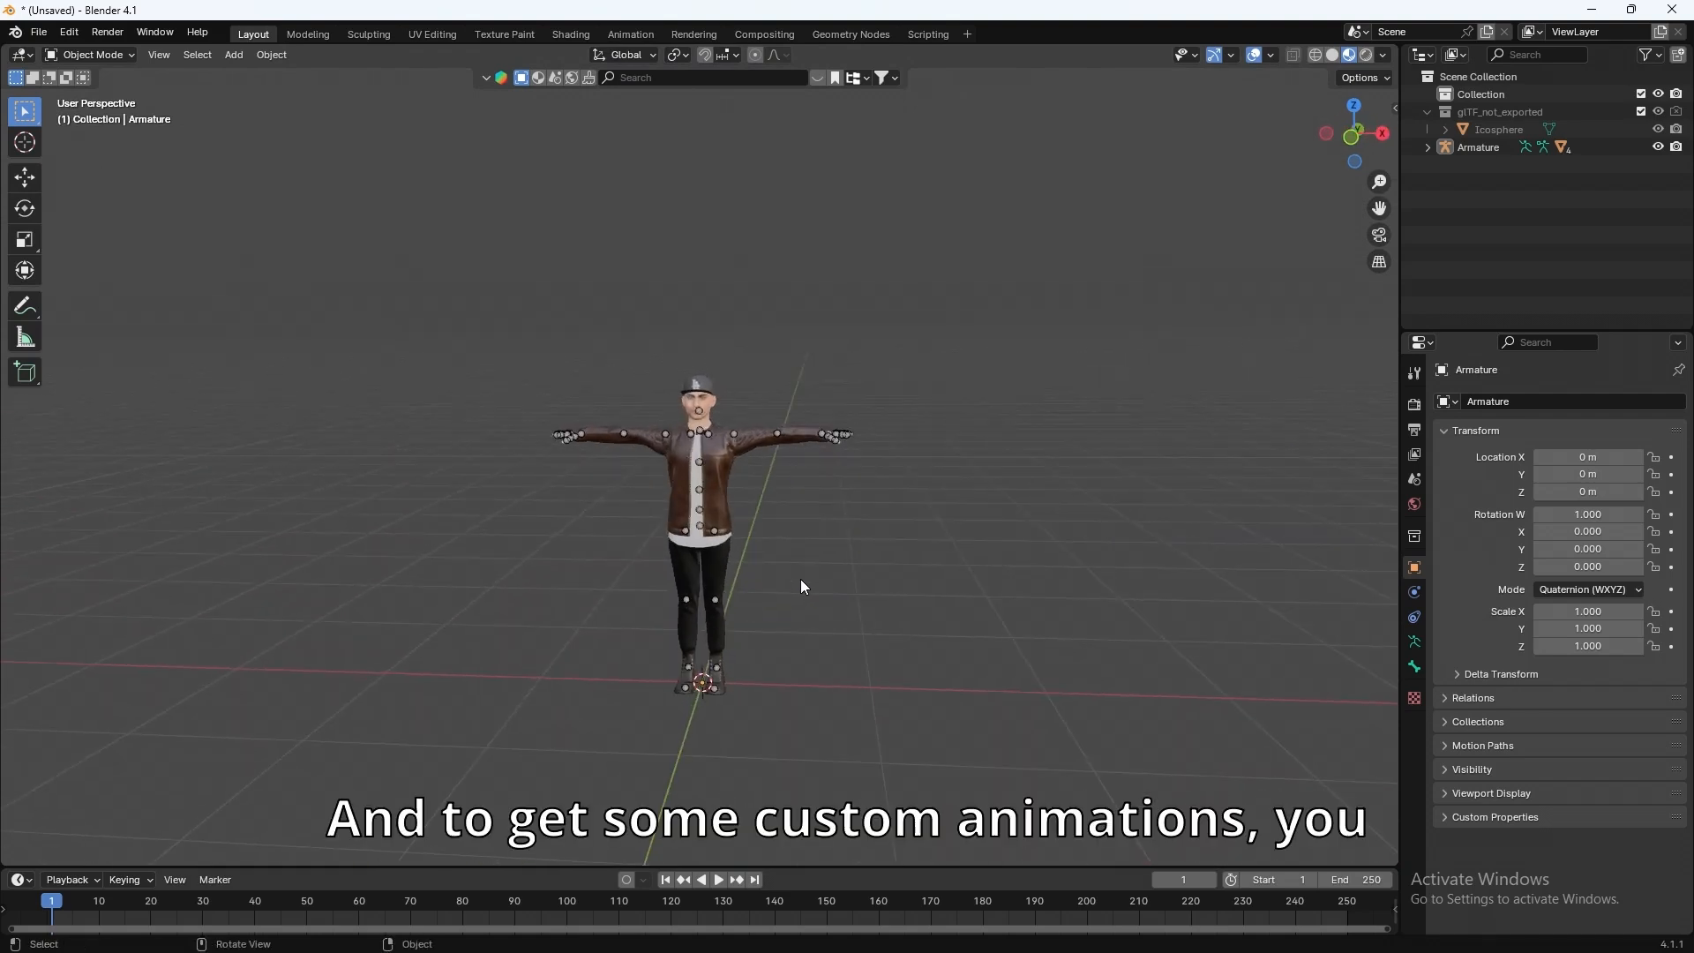
Switch to Mixamo in the browser and open the dialog for uploading a character.
{"action": "mouse_move", "coordinate": [924, 932]}
{"action": "left_click", "coordinate": [848, 935]}
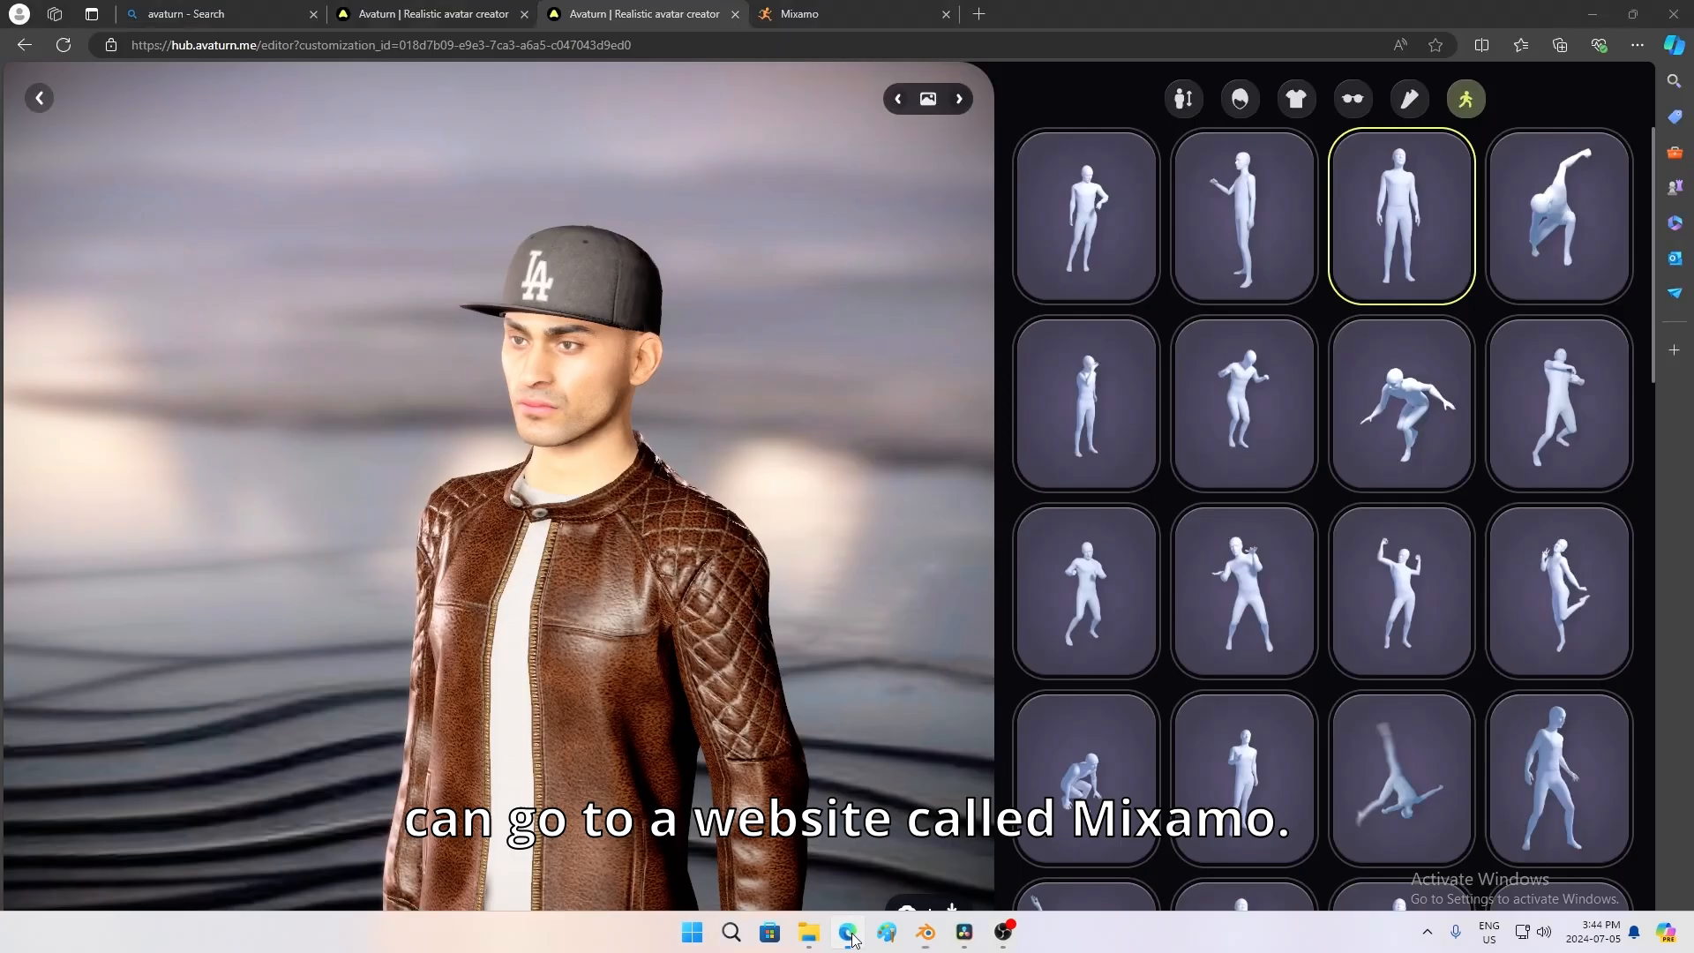
{"action": "left_click", "coordinate": [856, 9]}
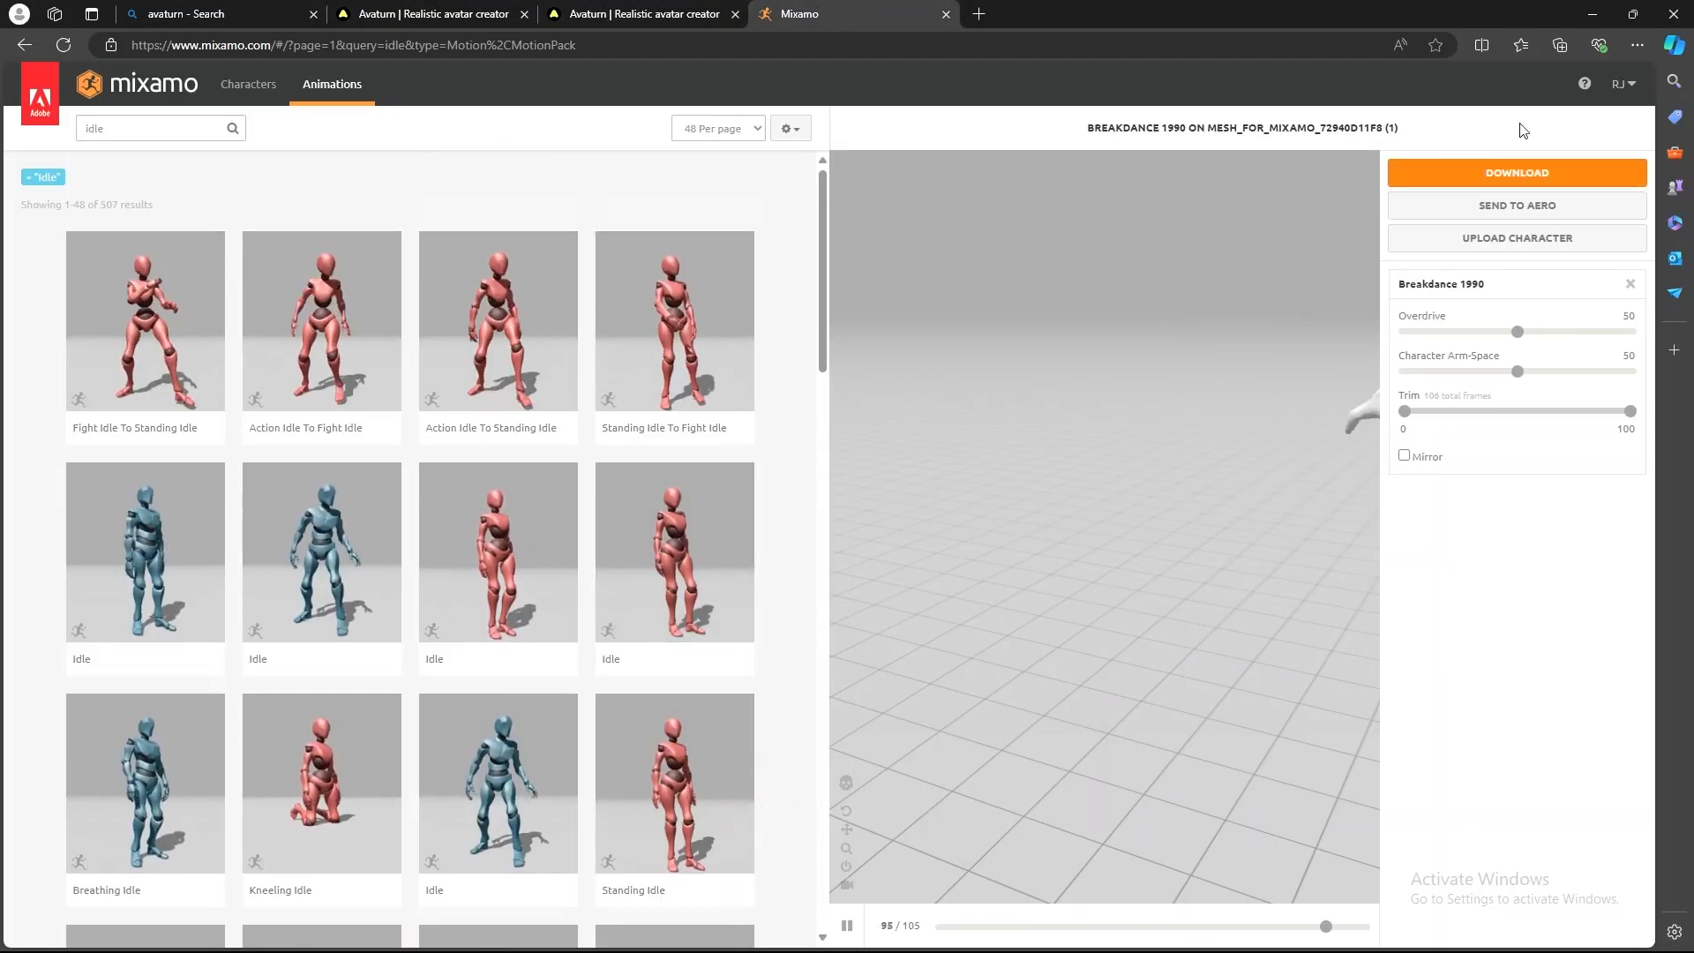
{"action": "left_click", "coordinate": [1488, 240]}
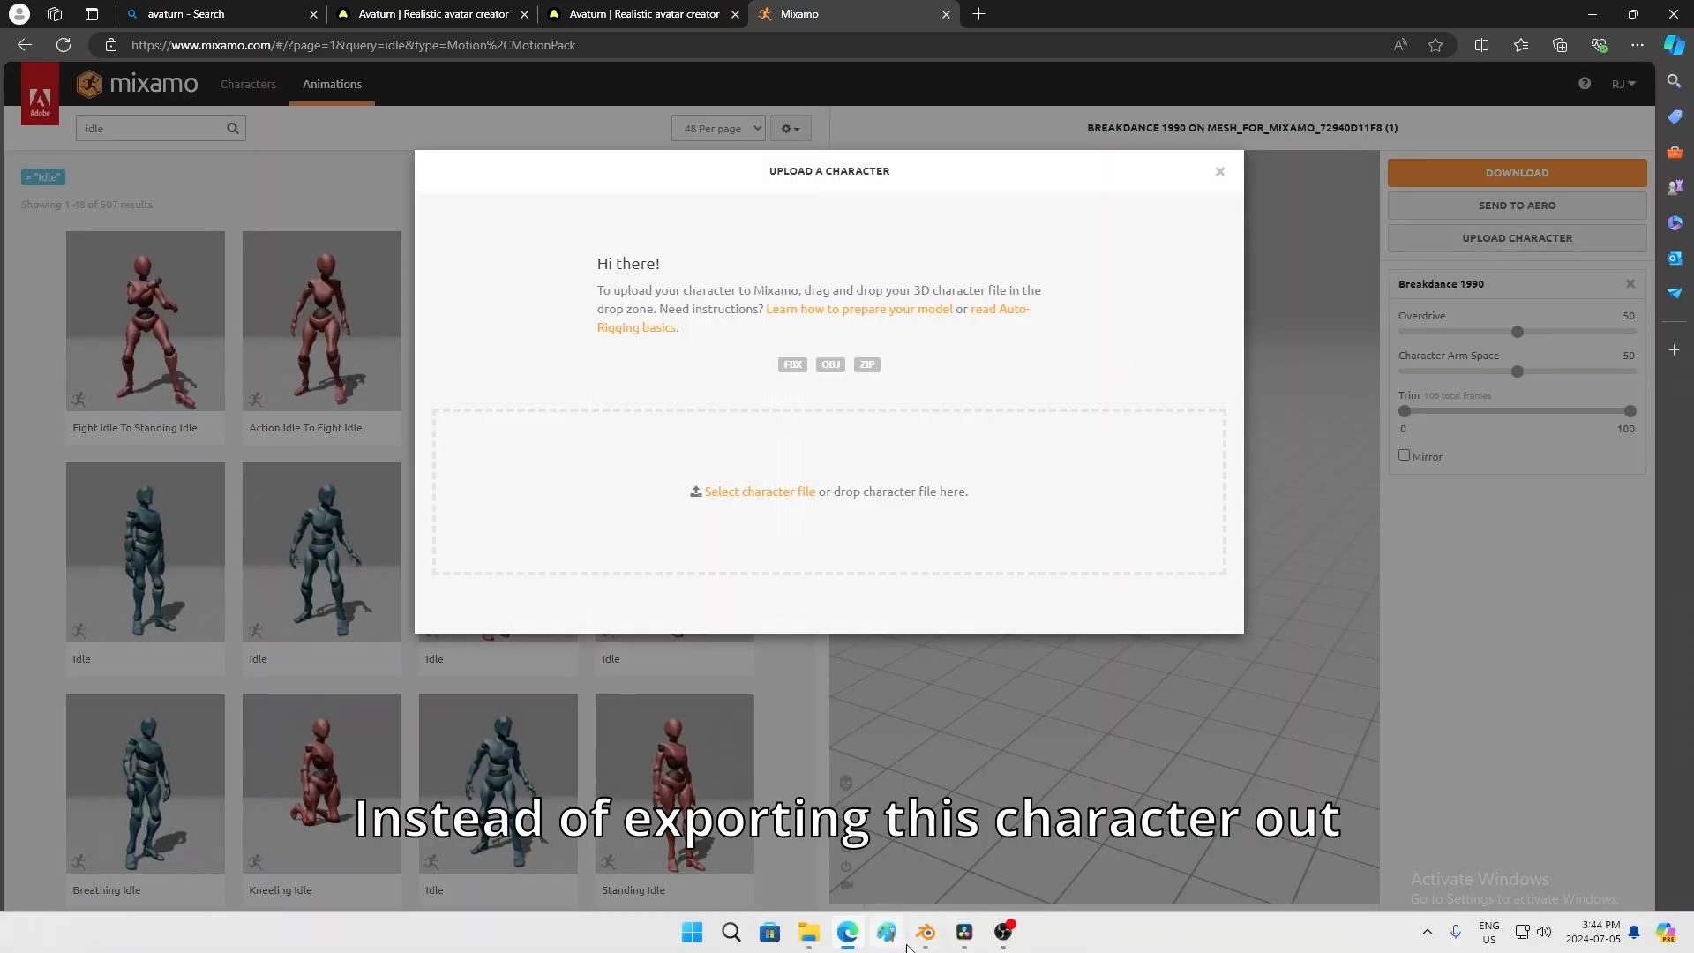
Switch to Blender to look at the imported avatar, and return to the Mixamo upload dialog.
{"action": "mouse_move", "coordinate": [926, 932]}
{"action": "left_click", "coordinate": [861, 852]}
{"action": "middle_click_drag", "start_coordinate": [755, 599], "coordinate": [727, 519]}
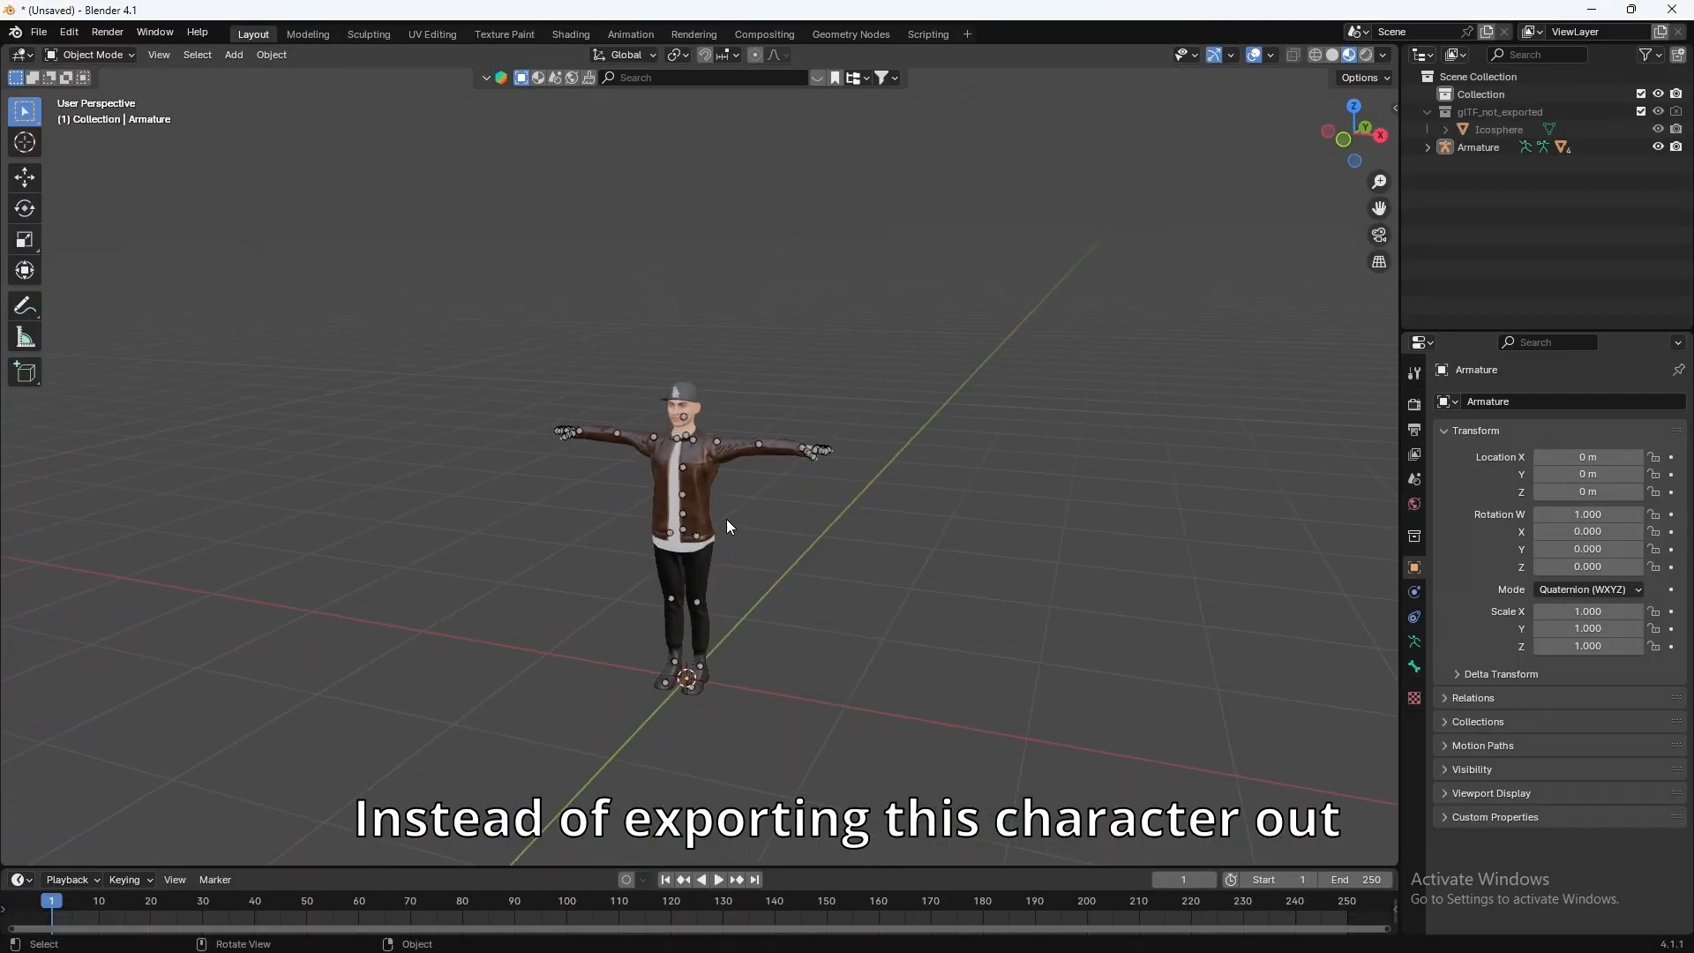
{"action": "left_click", "coordinate": [1587, 9]}
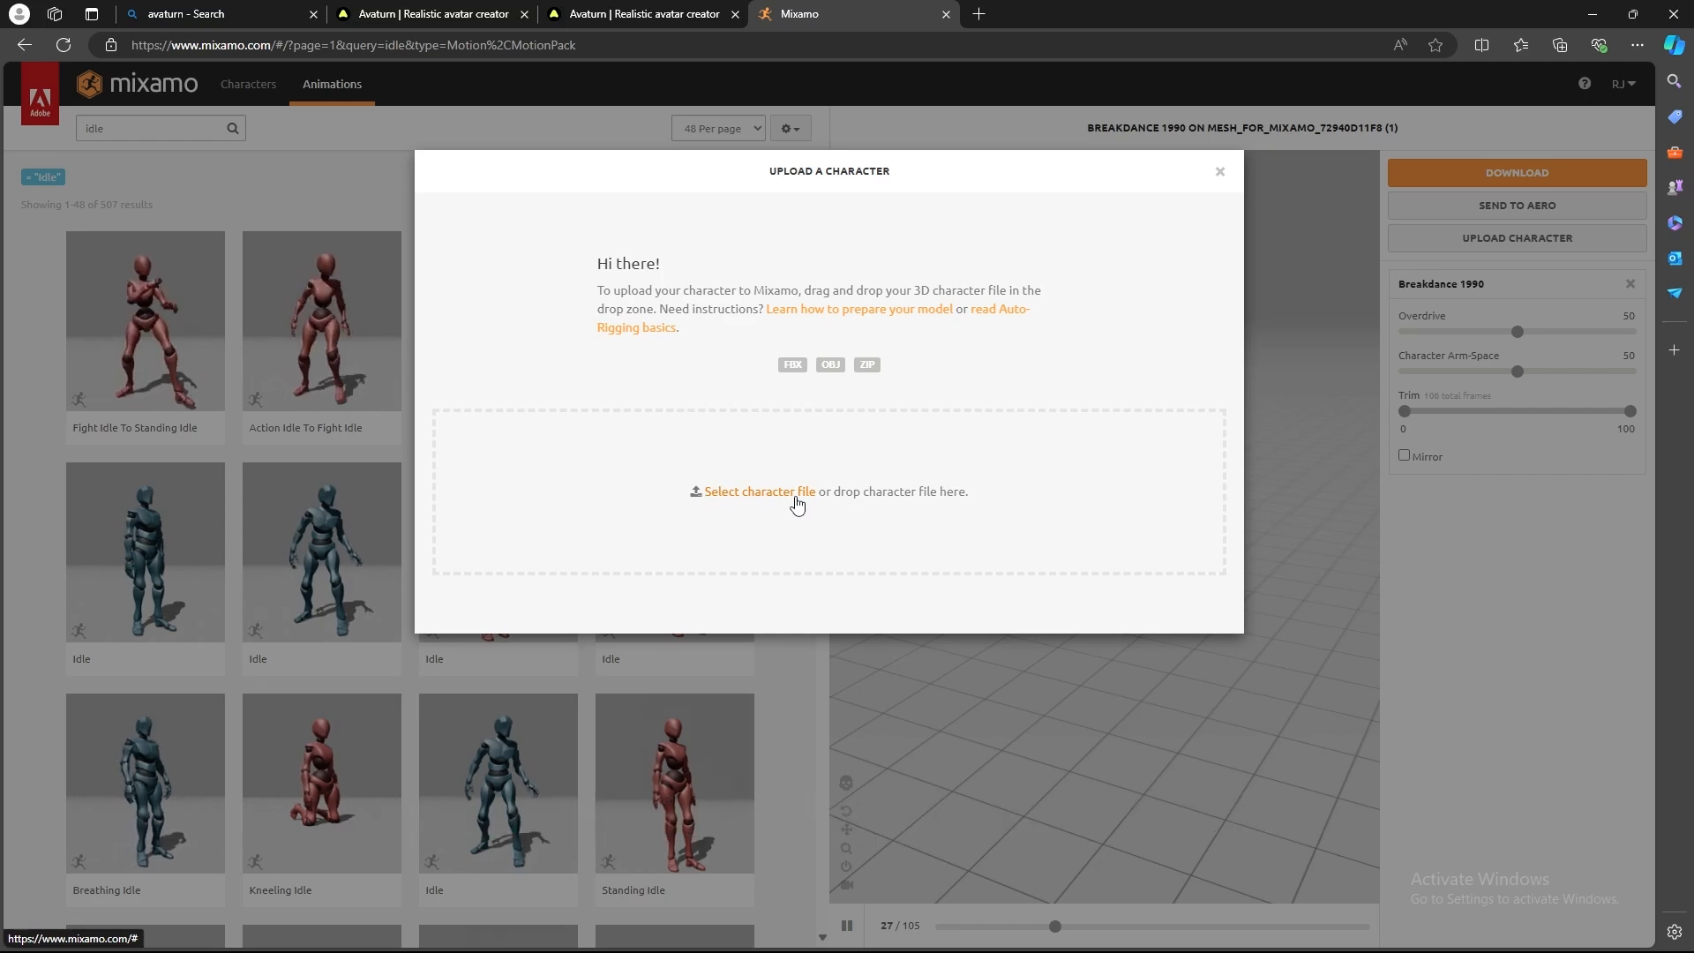
Upload mesh_for_mixamo_72940d11f8 (1).fbx from Downloads as the character and confirm the auto-rigger review.
{"action": "left_click", "coordinate": [788, 498]}
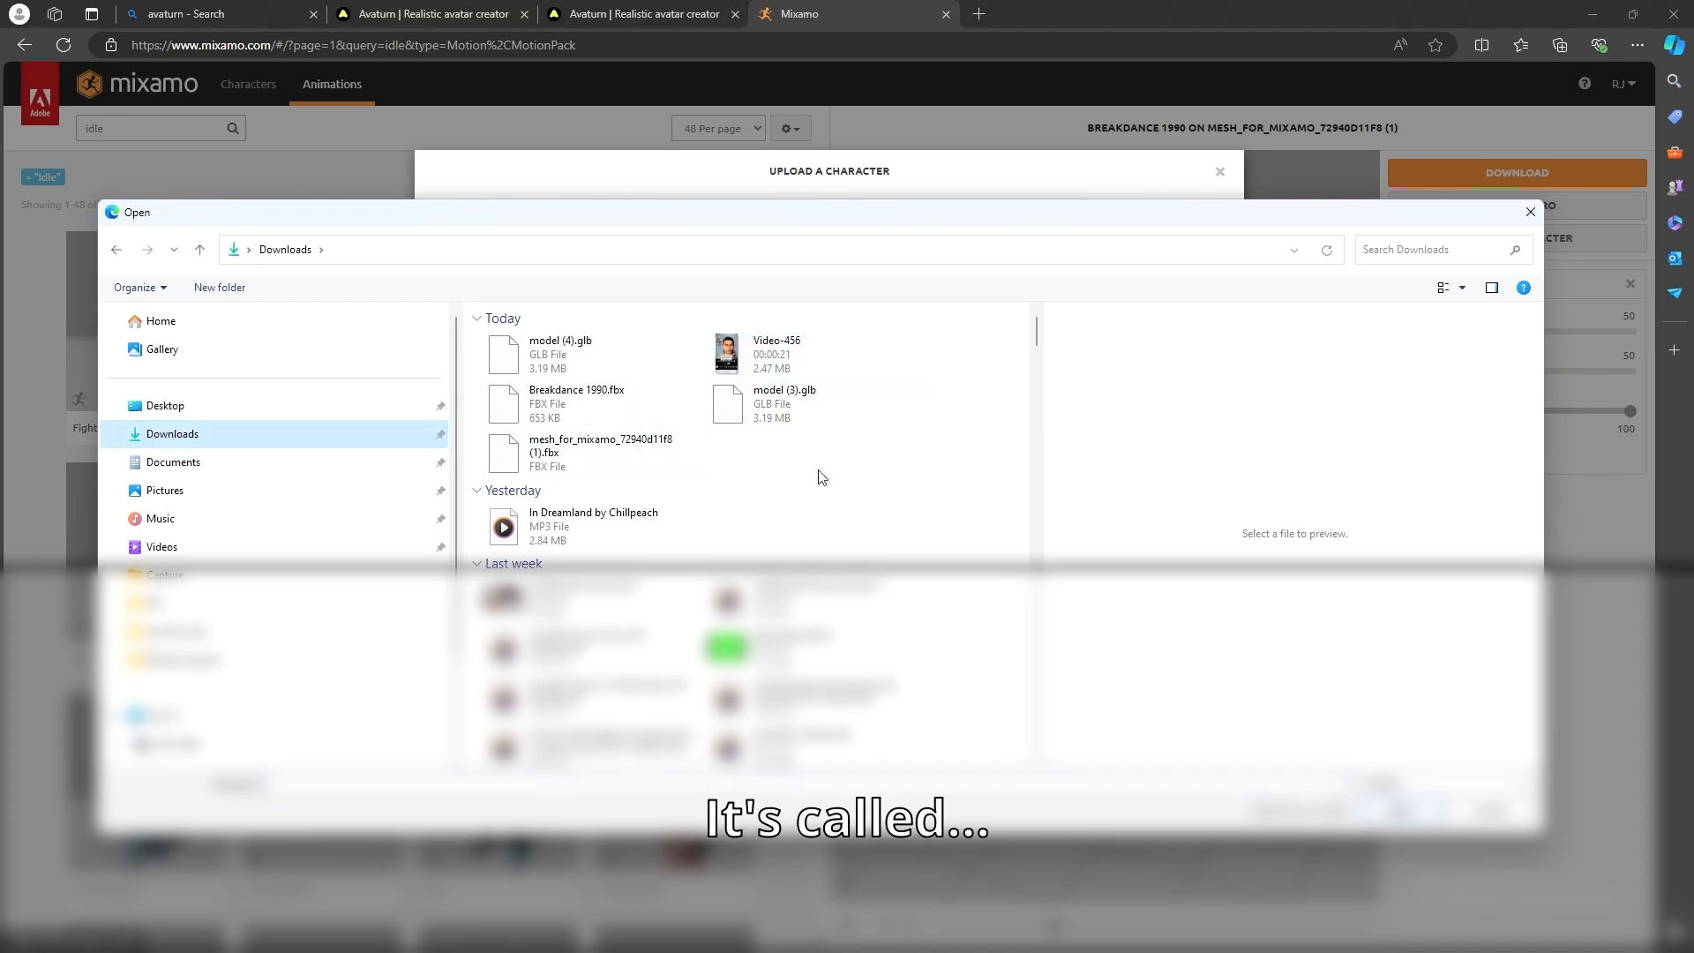
{"action": "left_click", "coordinate": [578, 460]}
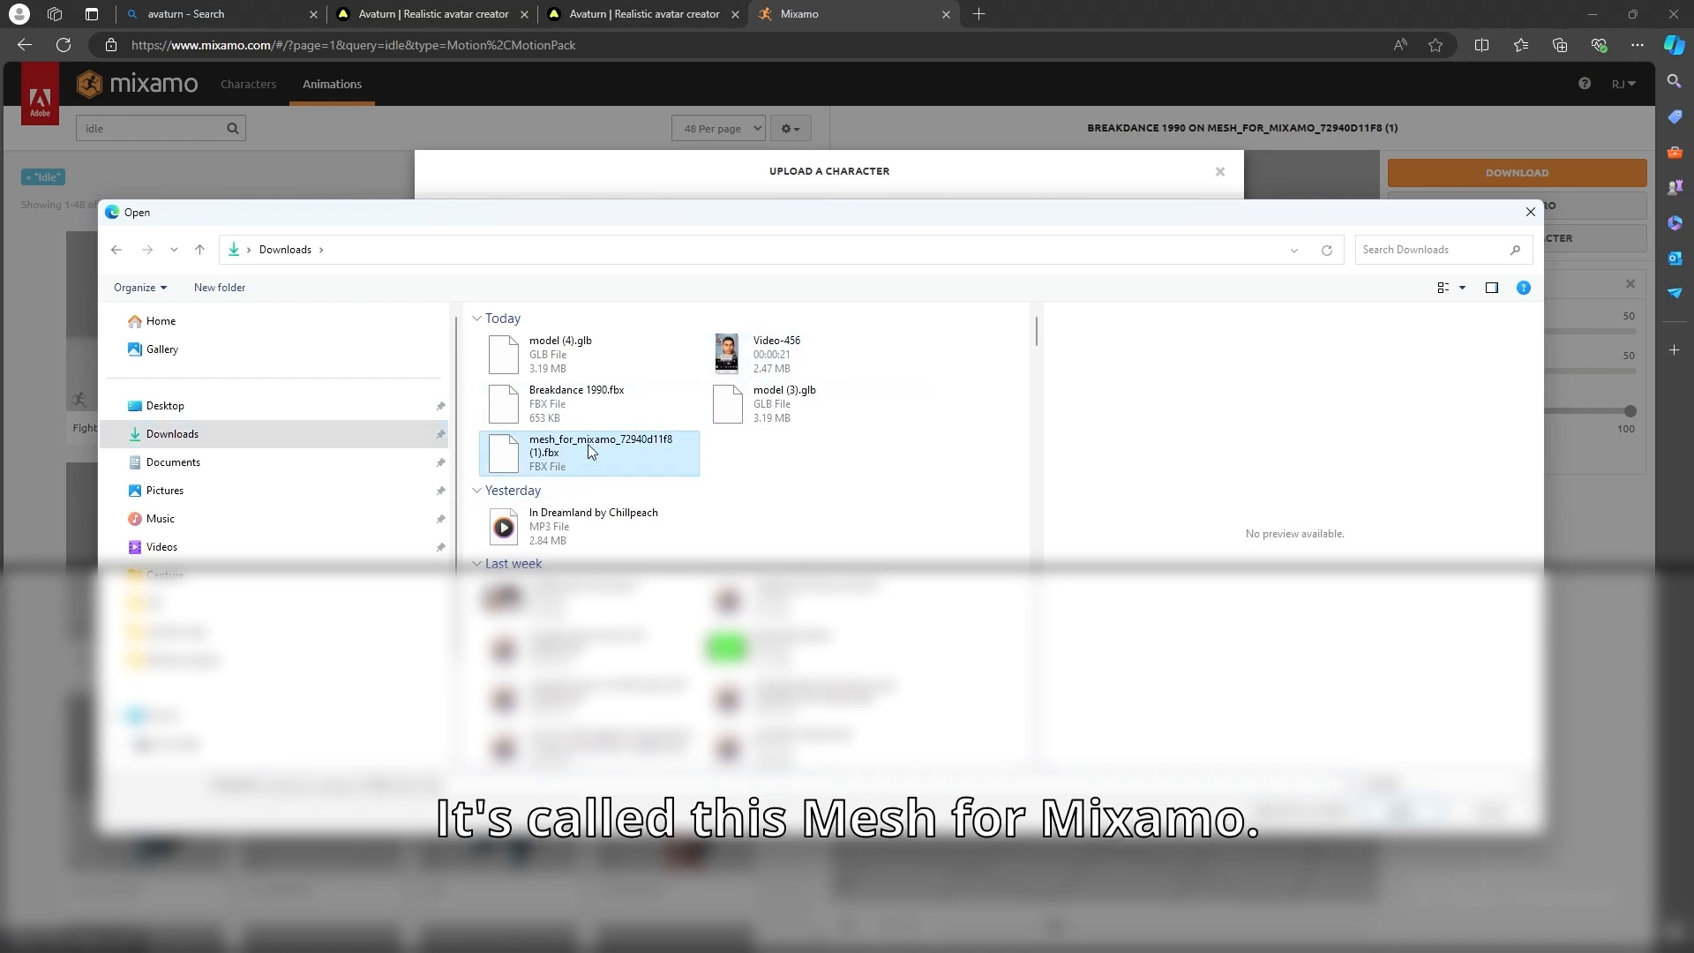
{"action": "left_click", "coordinate": [1403, 811]}
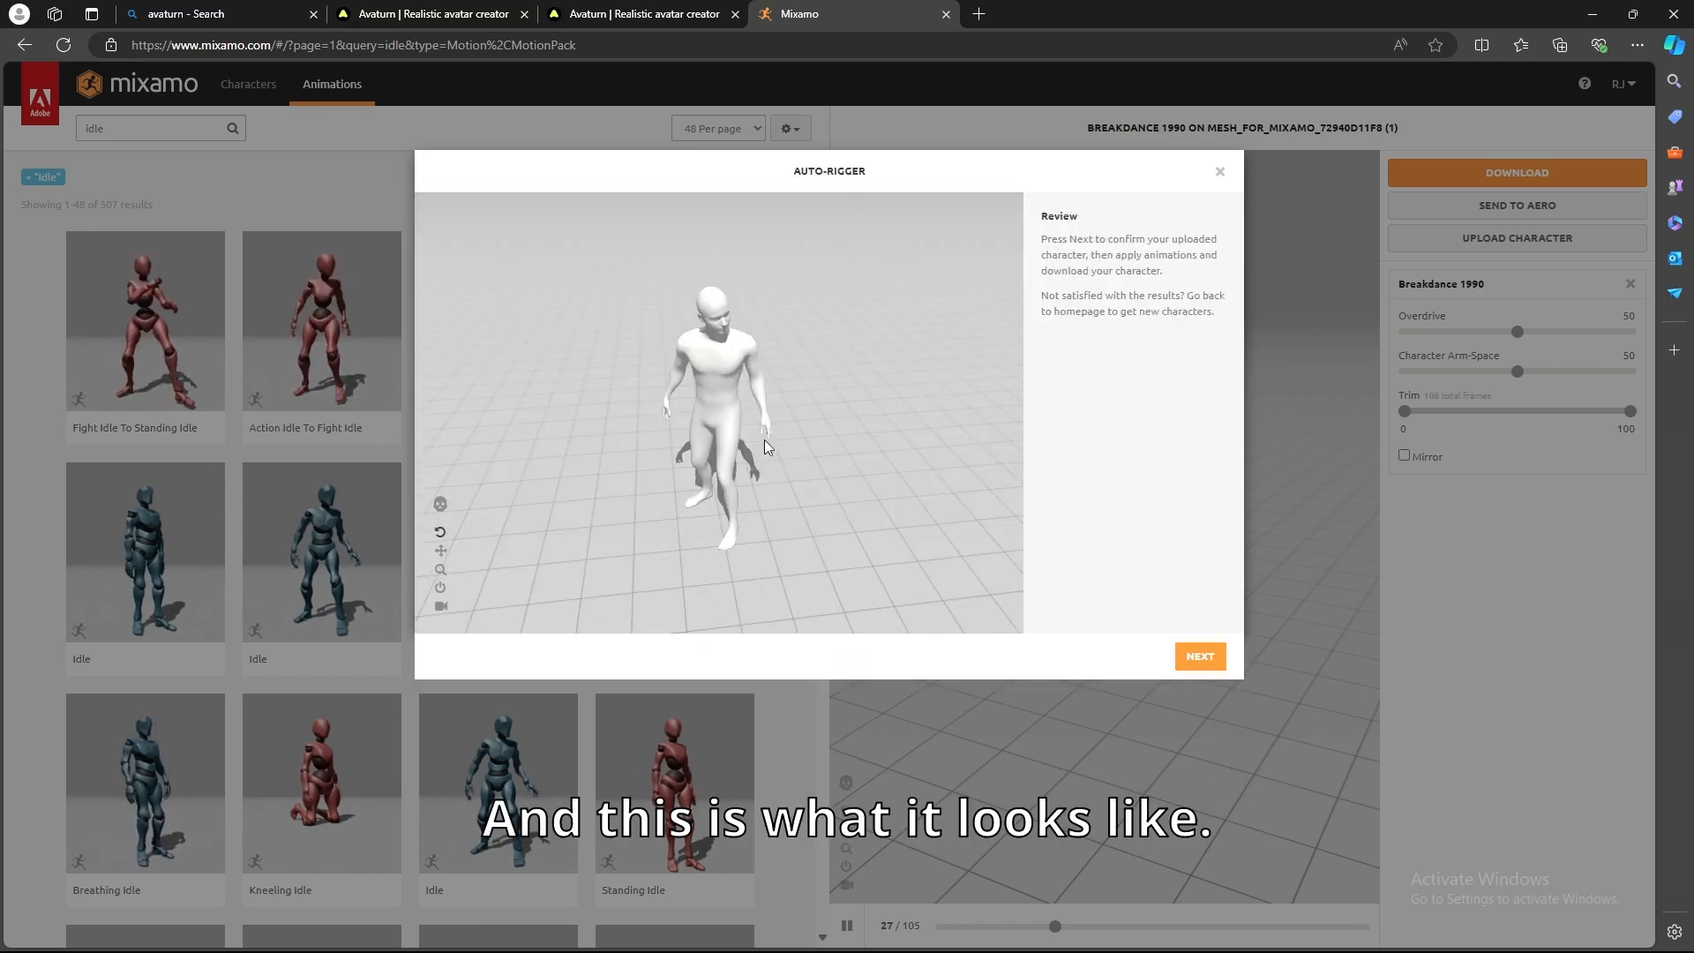
{"action": "left_click", "coordinate": [1200, 655]}
{"action": "left_click", "coordinate": [1195, 654]}
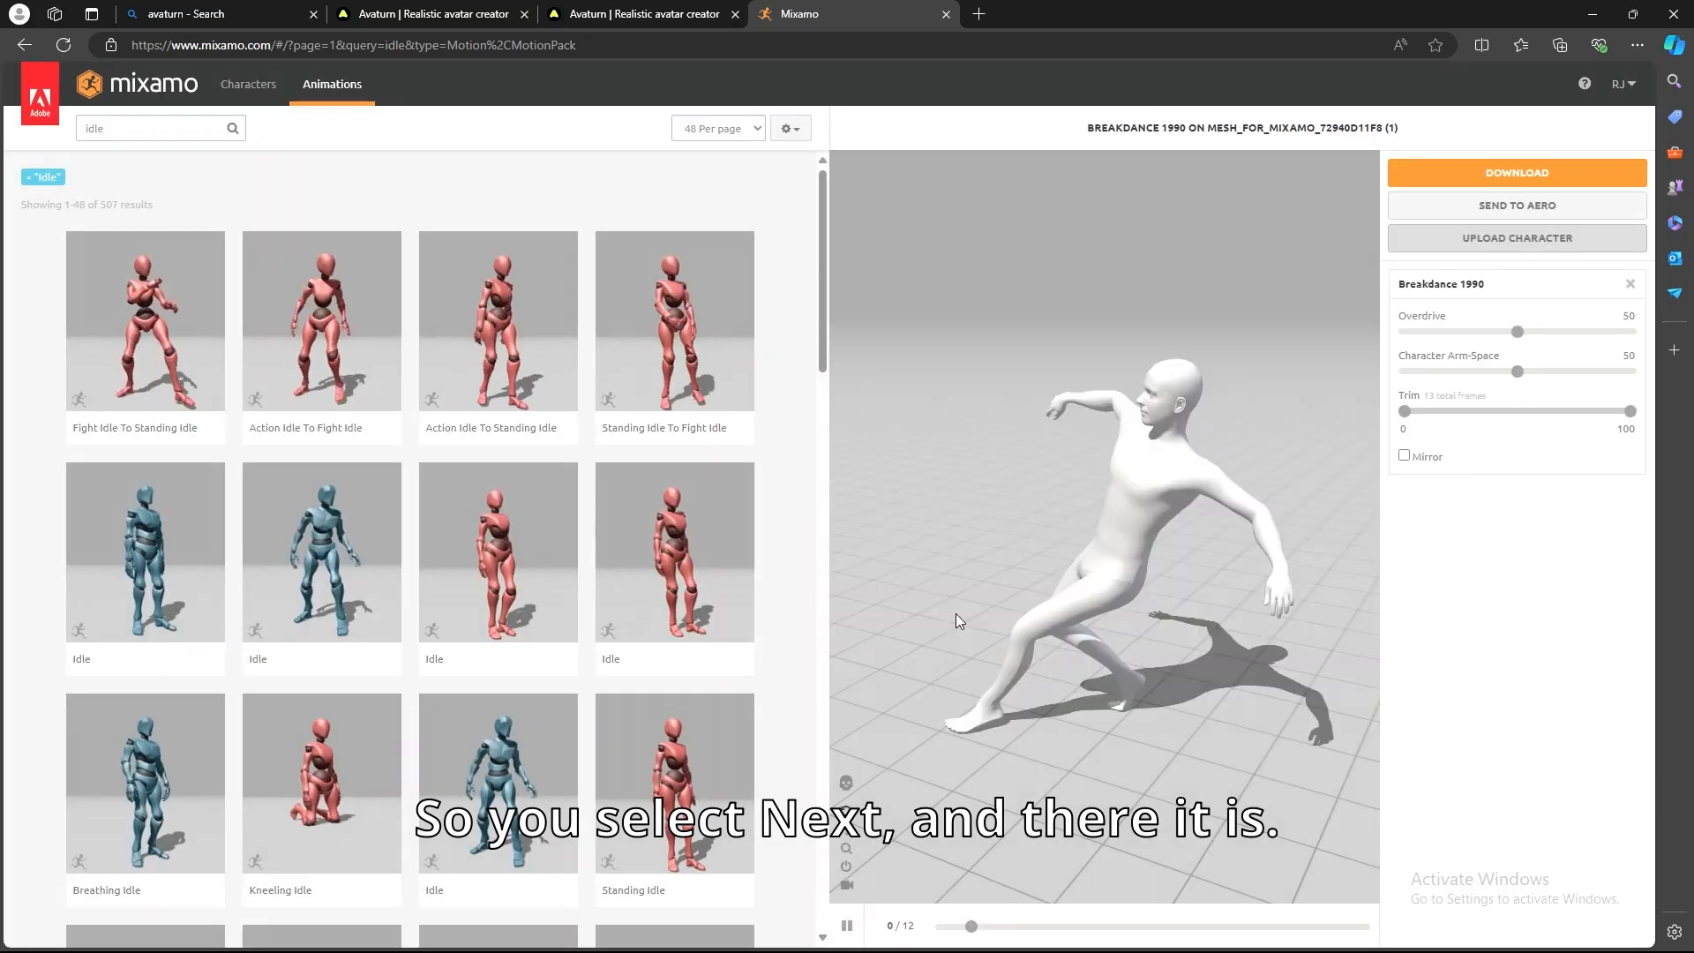
Look through the idle animations for one that suits the uploaded character.
{"action": "scroll", "coordinate": [609, 588], "scroll_direction": "down", "scroll_amount": 15}
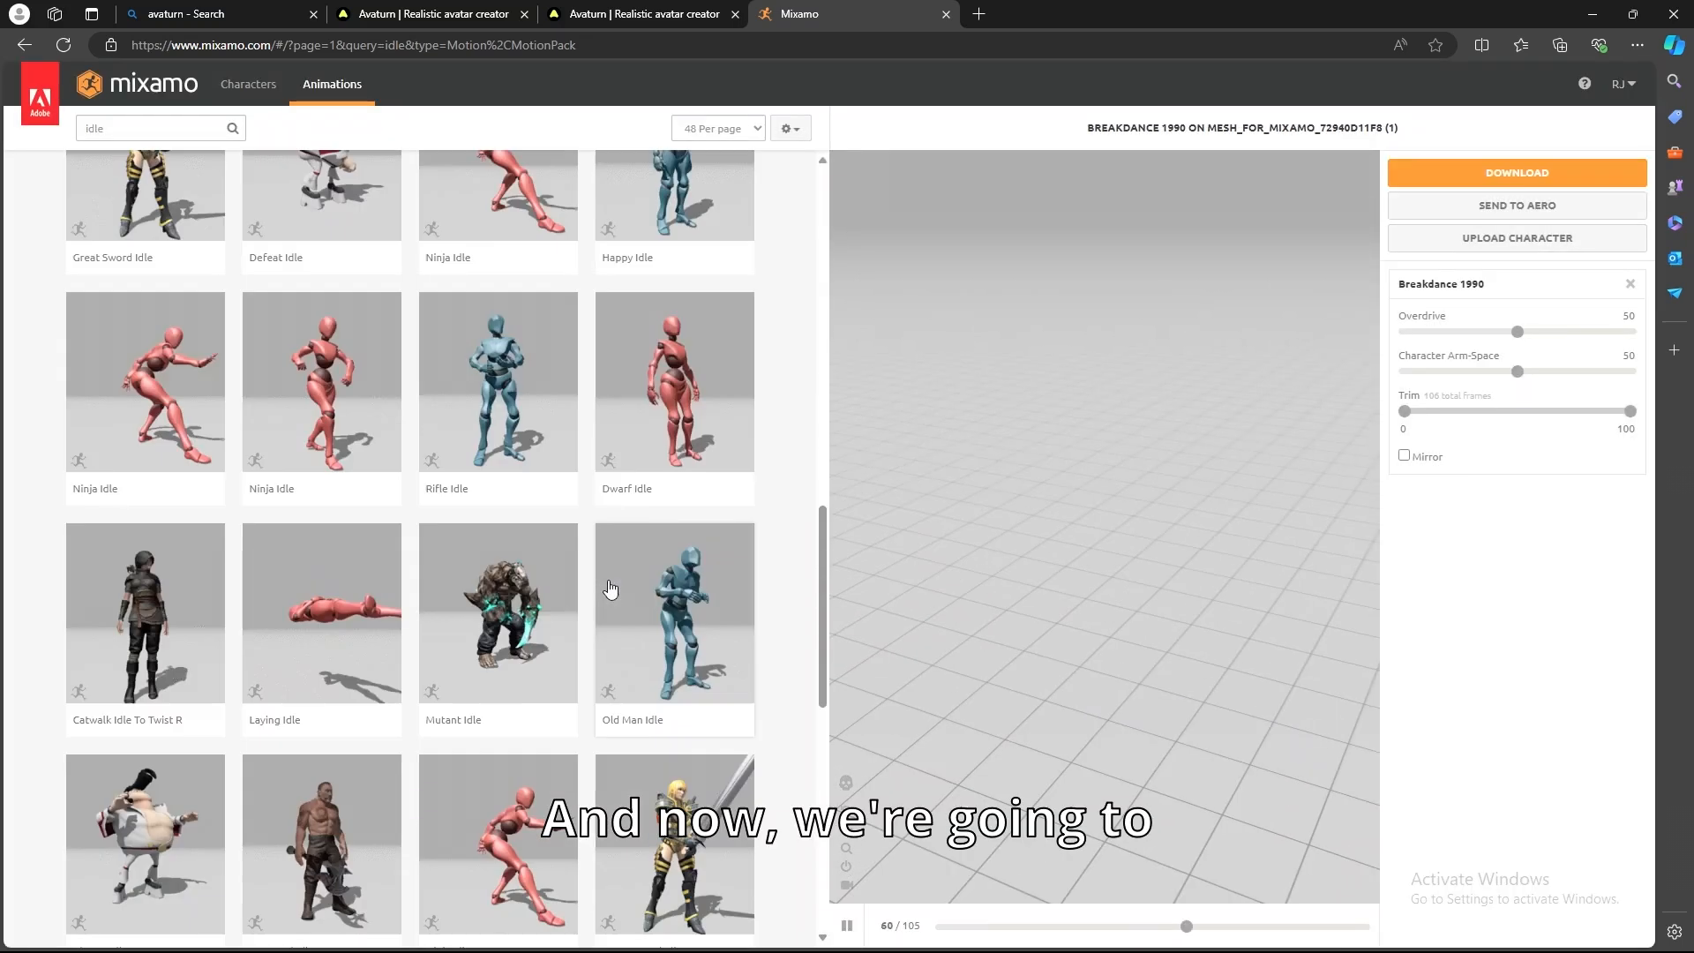
{"action": "scroll", "coordinate": [623, 701], "scroll_direction": "down", "scroll_amount": 6}
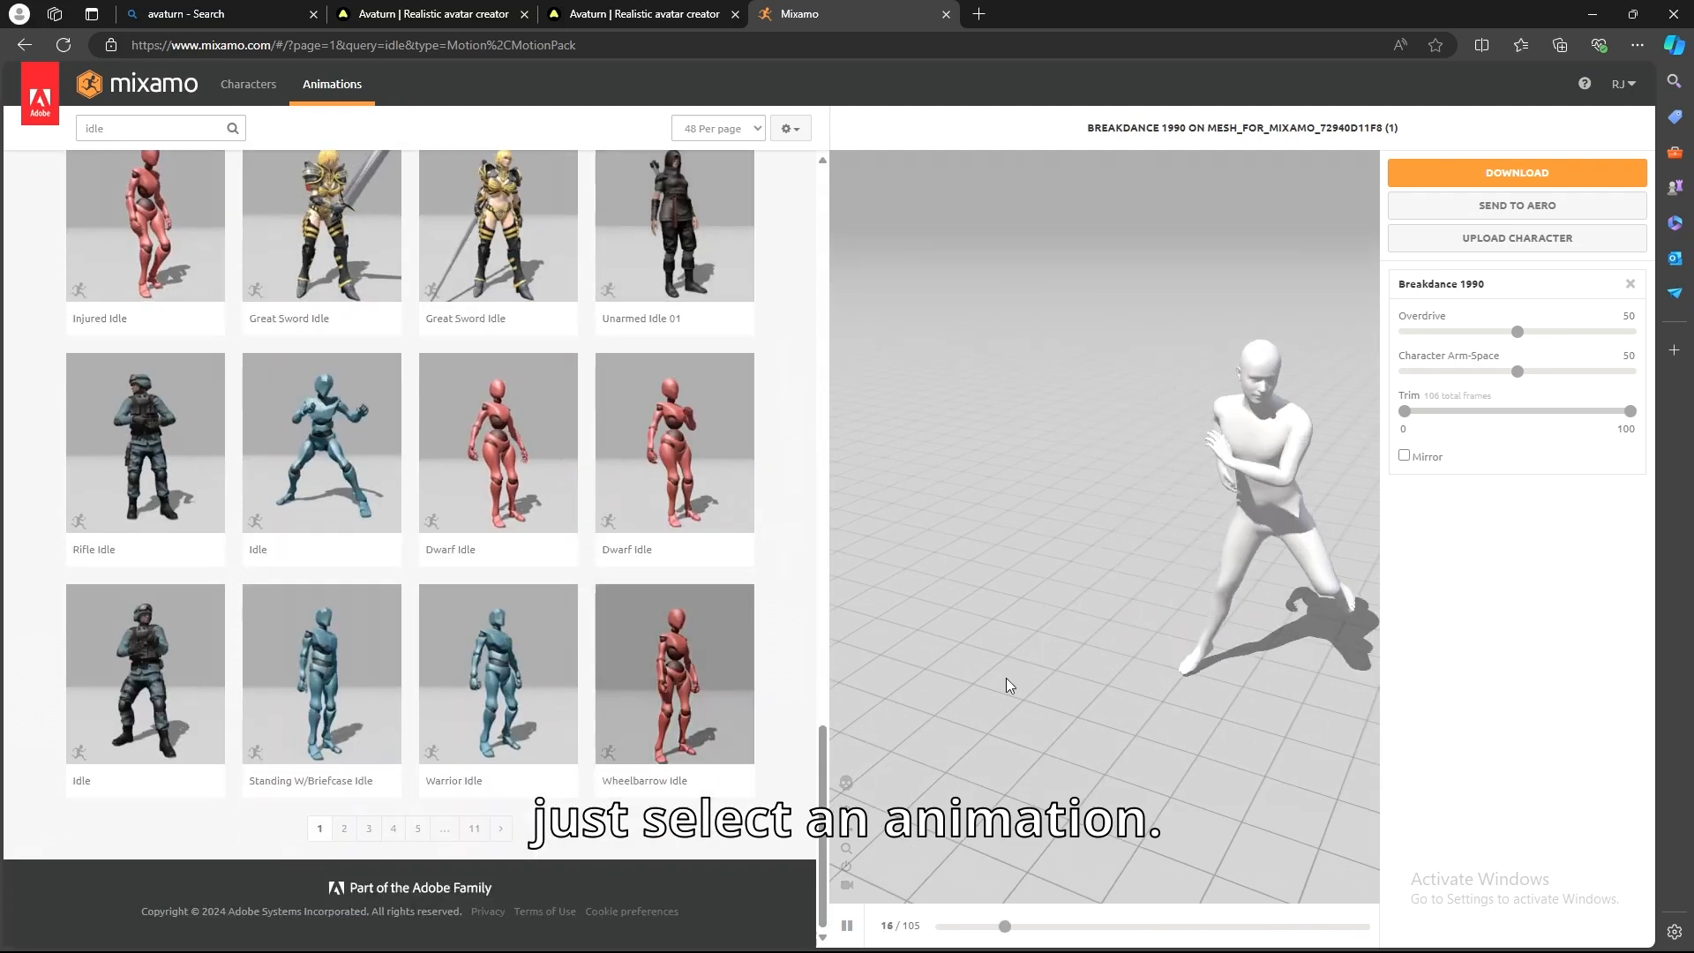
{"action": "left_click", "coordinate": [738, 679]}
{"action": "scroll", "coordinate": [502, 697], "scroll_direction": "up", "scroll_amount": 10}
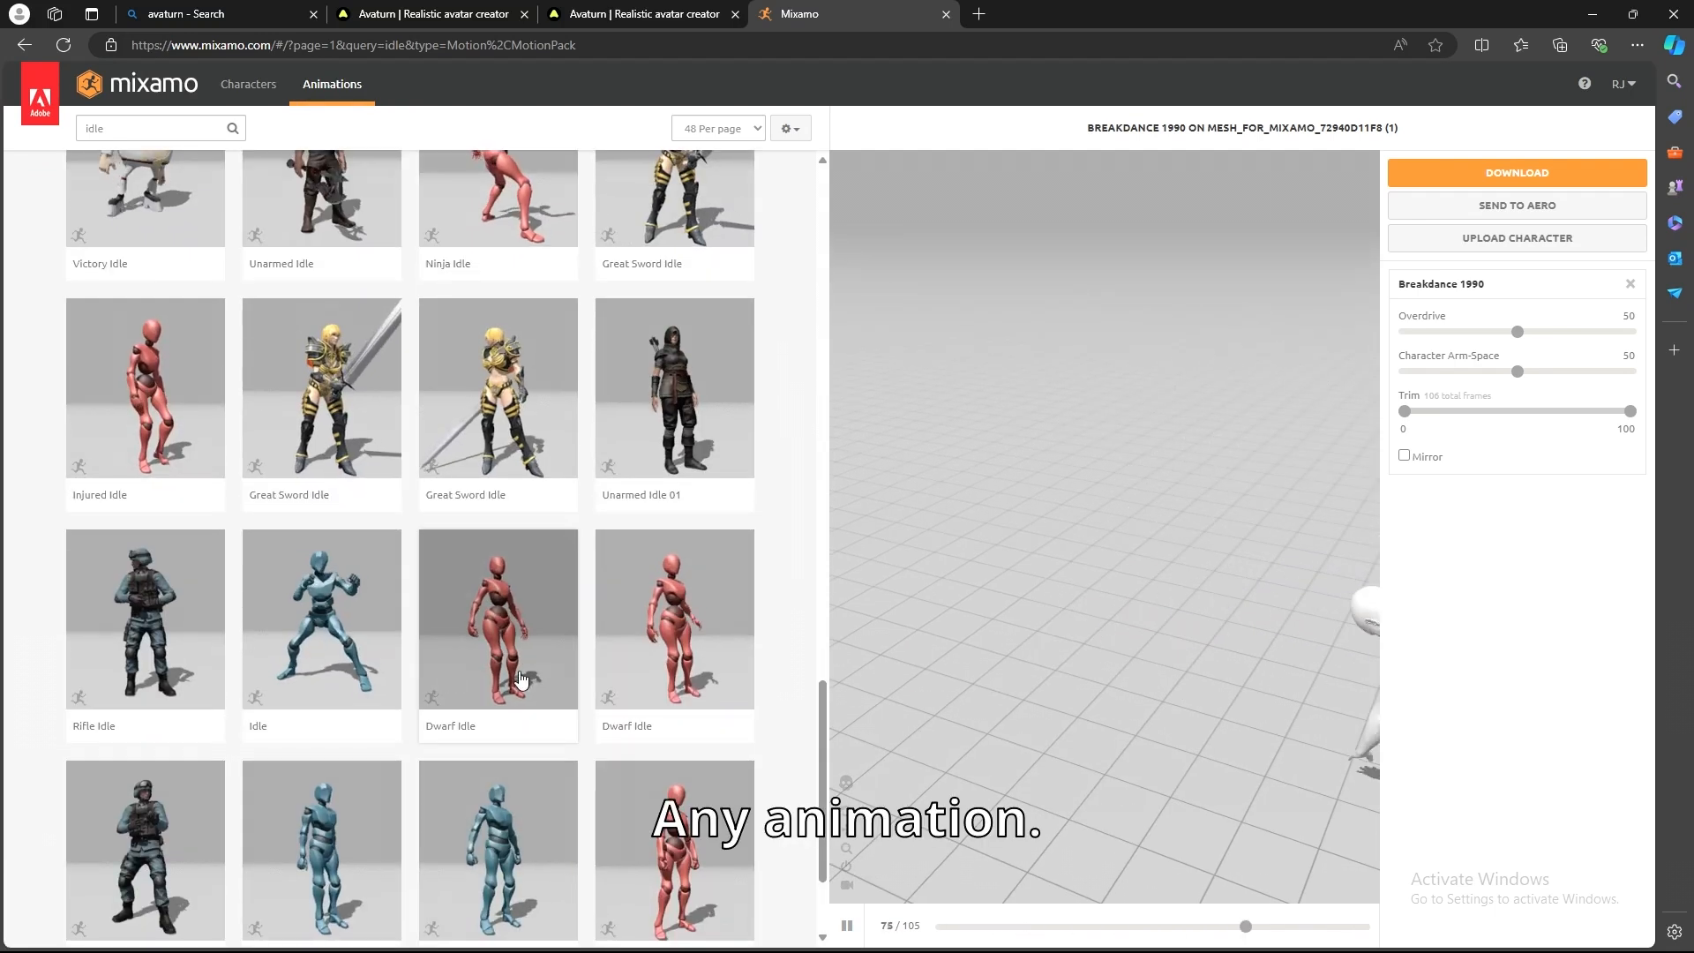
{"action": "scroll", "coordinate": [523, 658], "scroll_direction": "up", "scroll_amount": 2}
{"action": "left_click", "coordinate": [313, 754]}
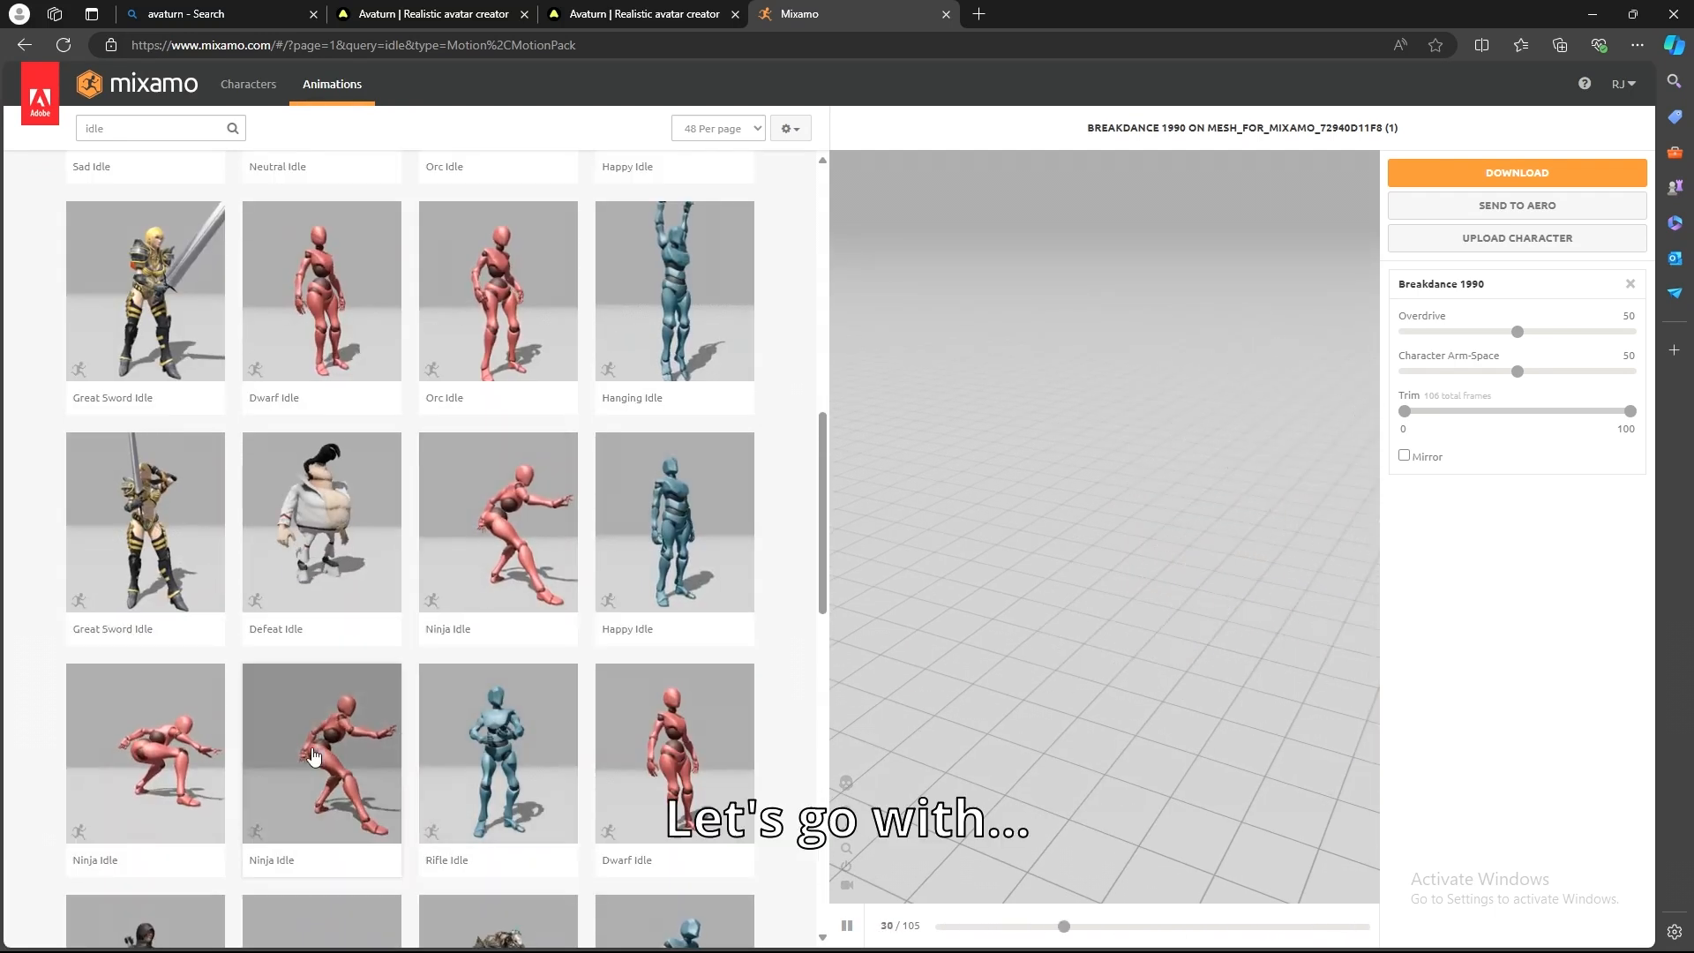
{"action": "scroll", "coordinate": [504, 592], "scroll_direction": "up", "scroll_amount": 10}
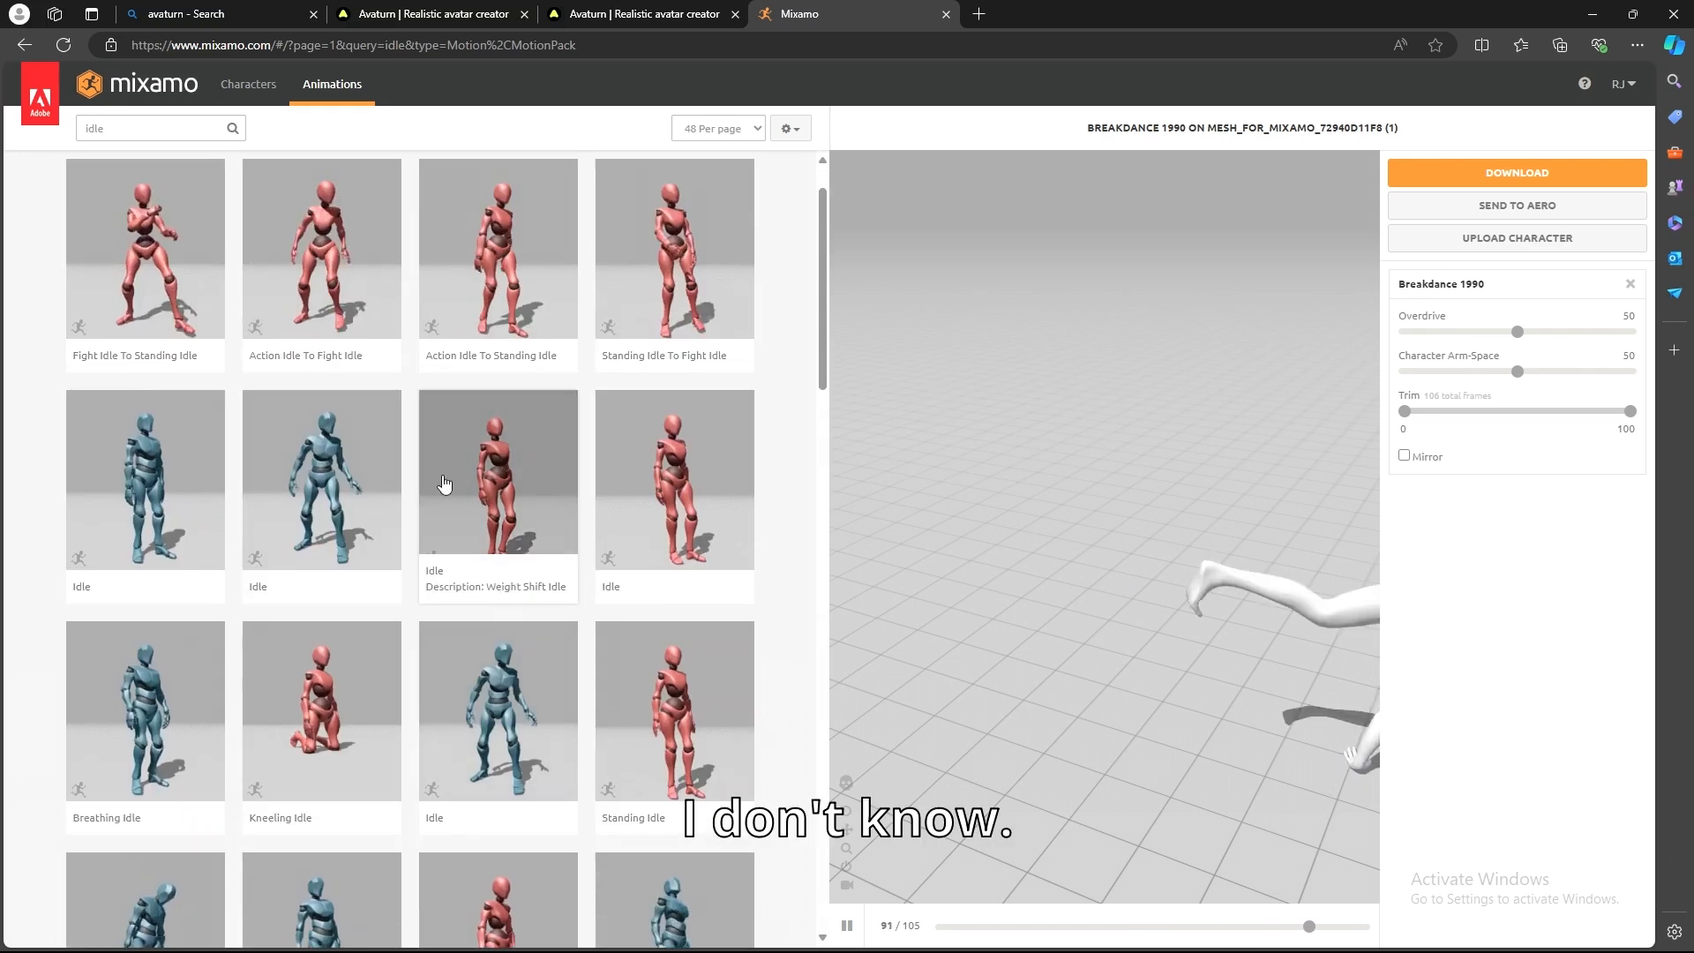
Clear the idle search and apply the Thriller Part 3 animation to the uploaded character.
{"action": "double_click", "coordinate": [115, 129]}
{"action": "key", "text": "BackSpace"}
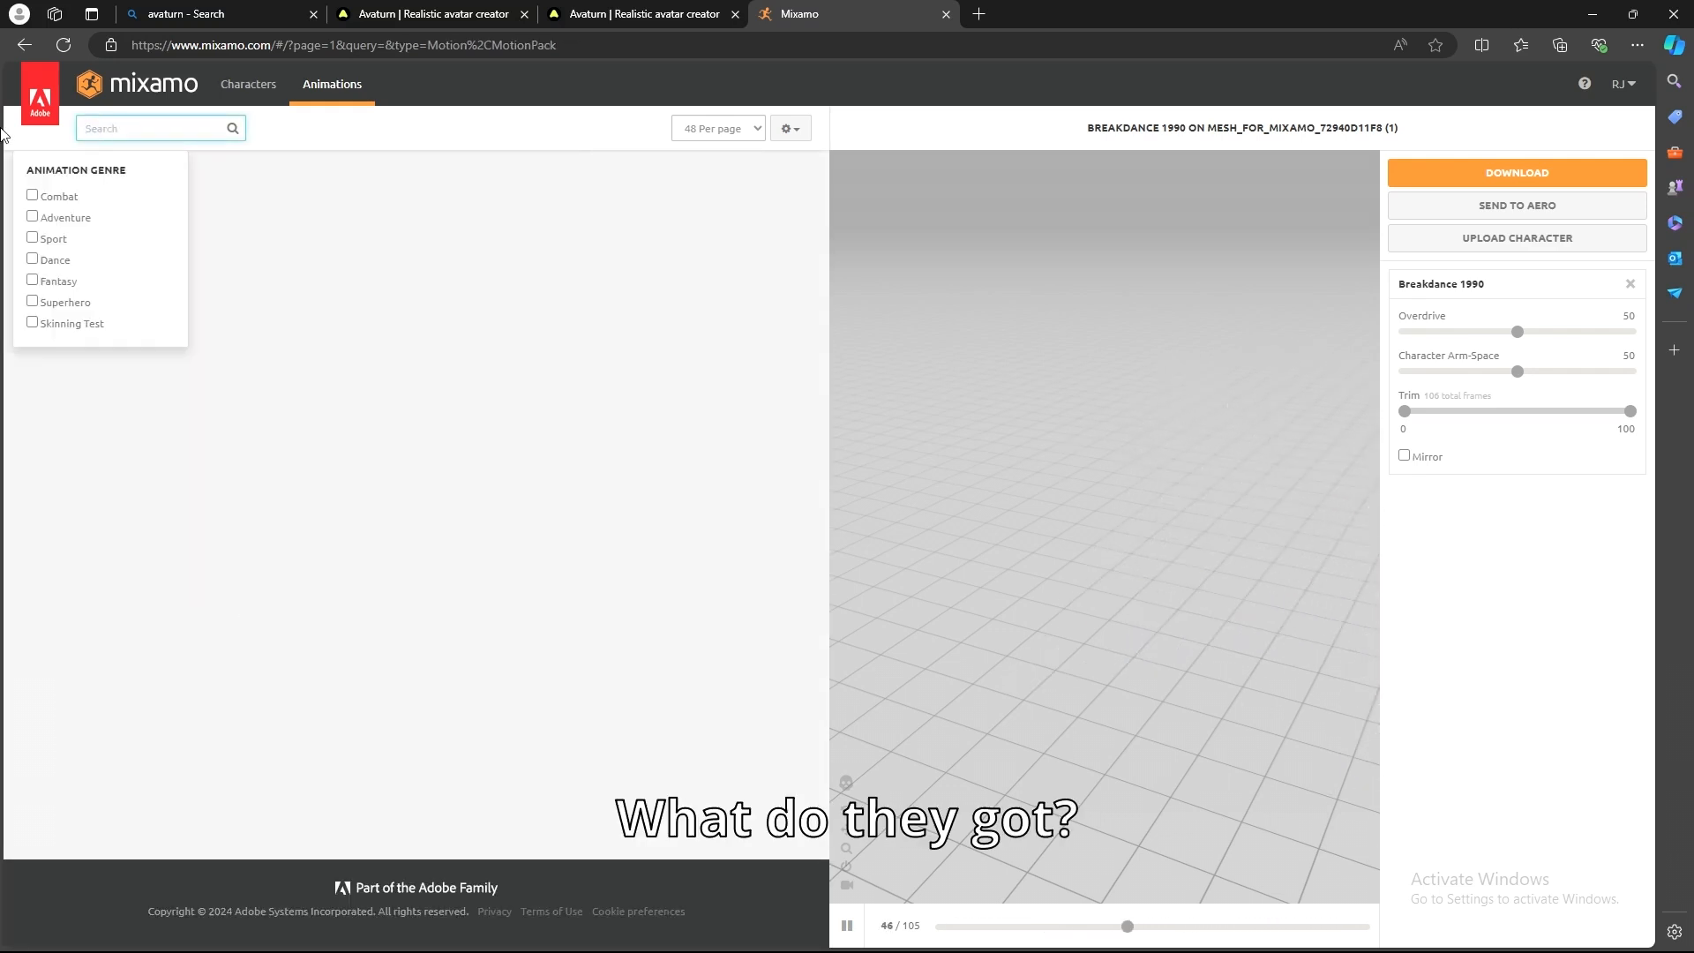
{"action": "scroll", "coordinate": [493, 650], "scroll_direction": "down", "scroll_amount": 3}
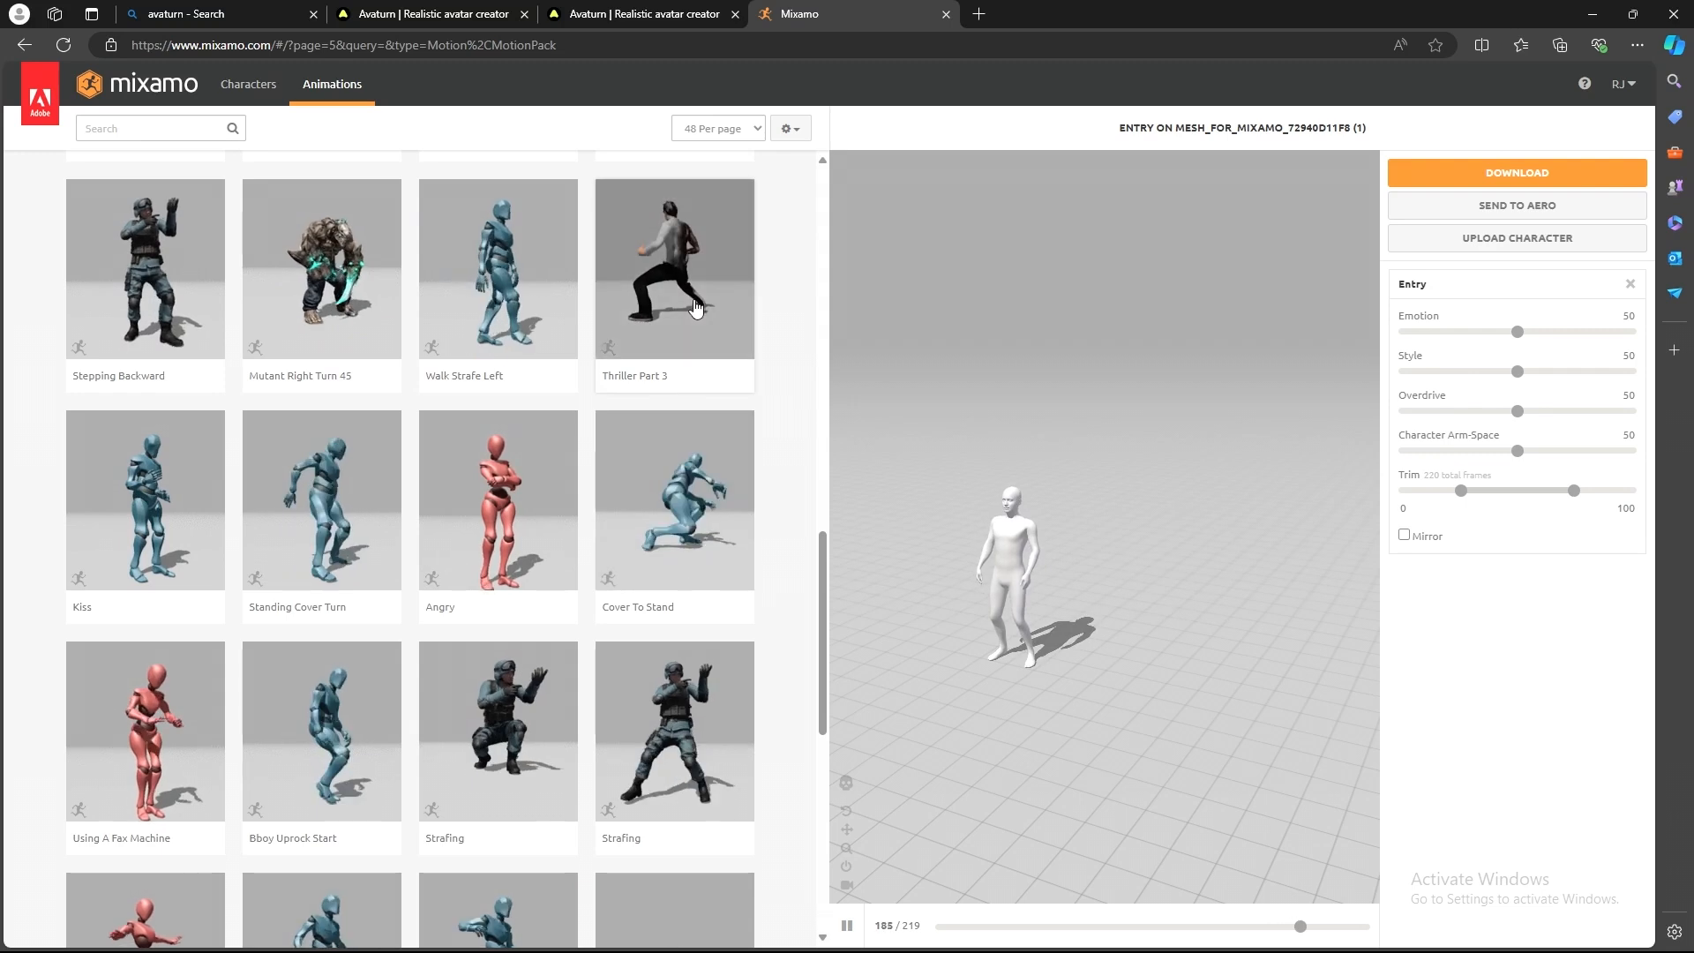
{"action": "left_click", "coordinate": [695, 306]}
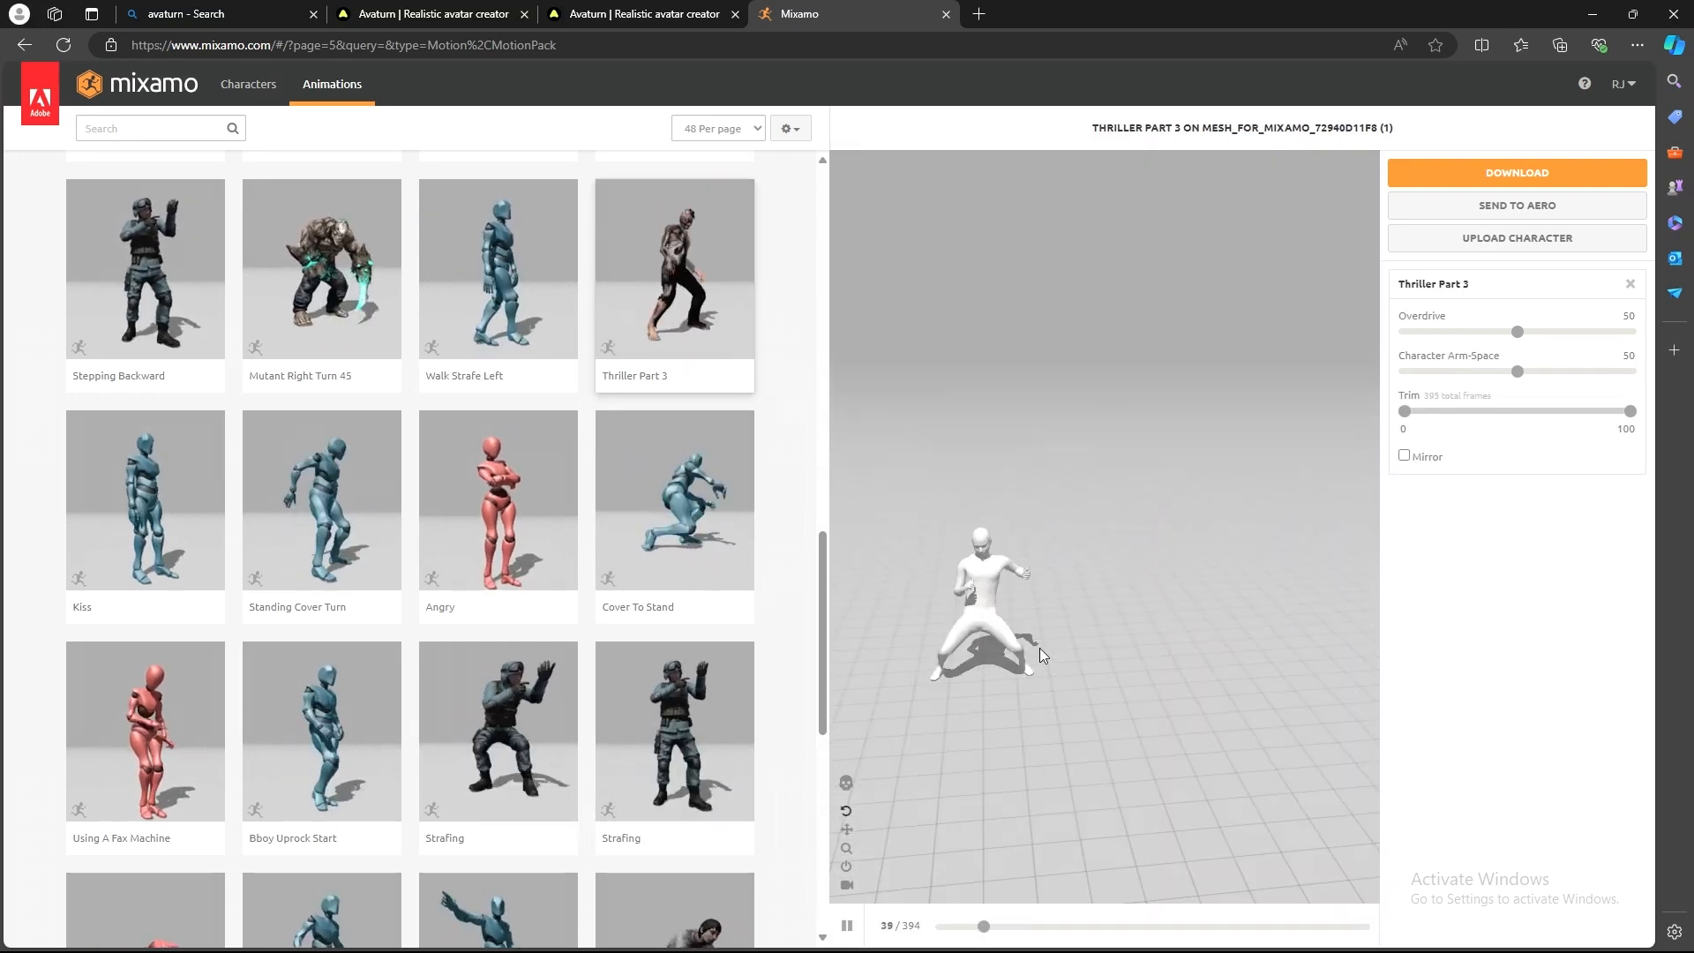
{"action": "left_click_drag", "start_coordinate": [1023, 669], "coordinate": [1100, 674]}
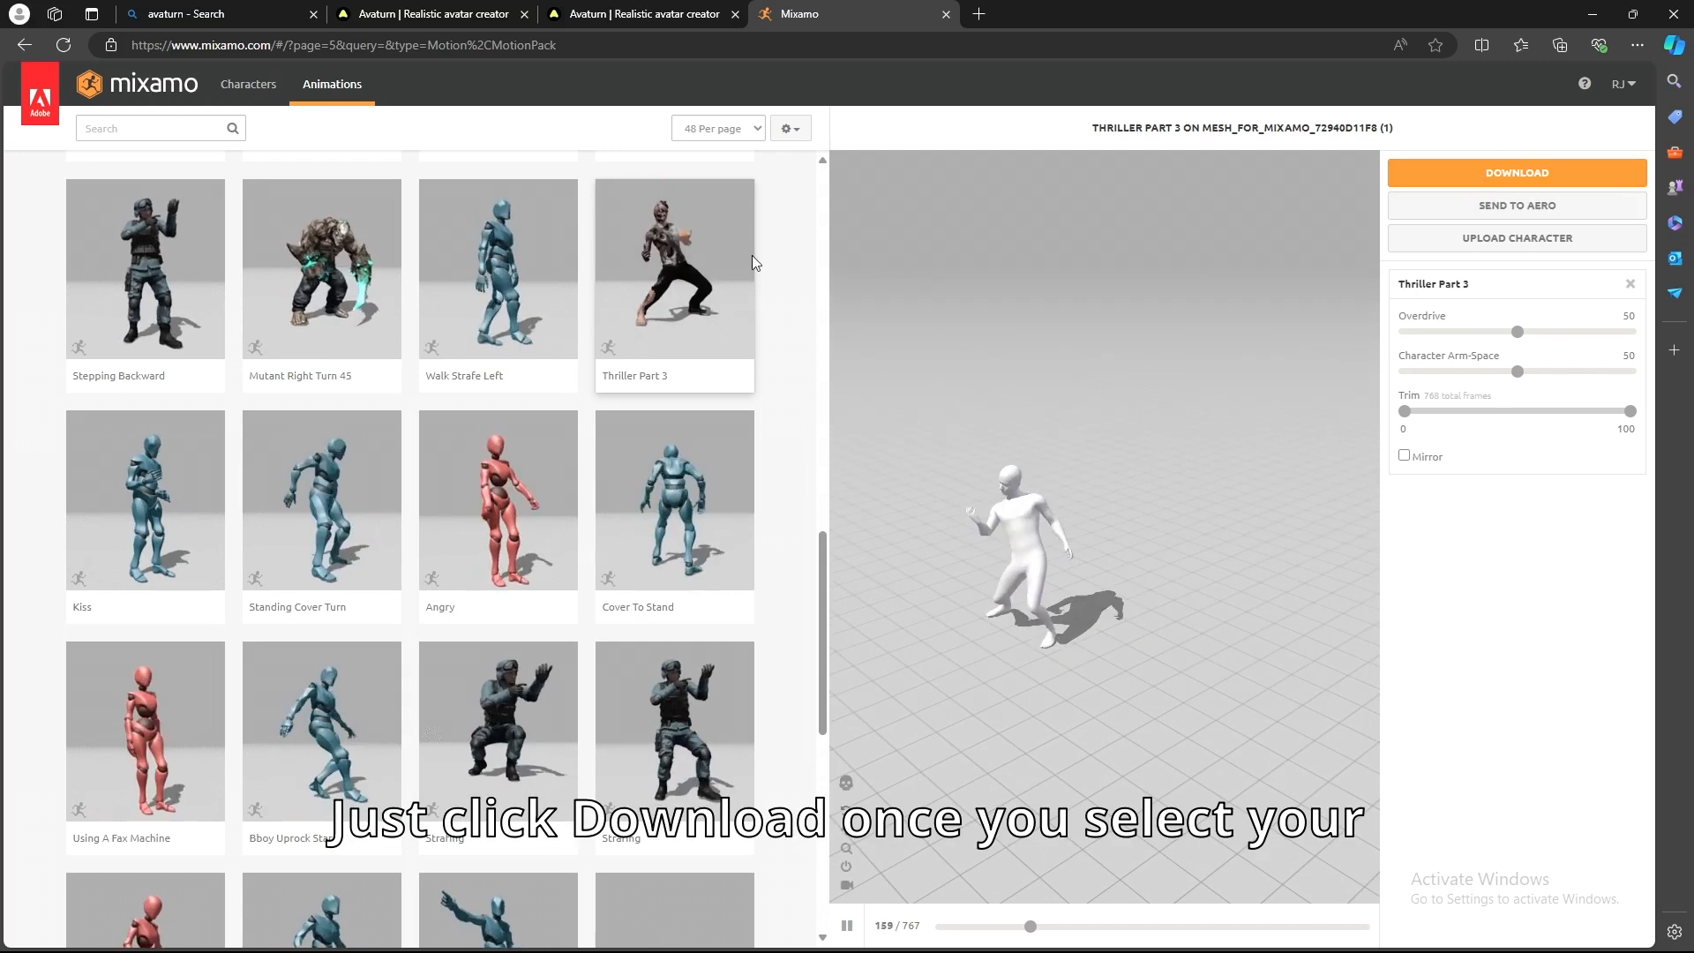
Download the Thriller Part 3 animation as FBX Binary, Without Skin, at 30 frames per second with no keyframe reduction.
{"action": "left_click", "coordinate": [1530, 176]}
{"action": "left_click", "coordinate": [891, 246]}
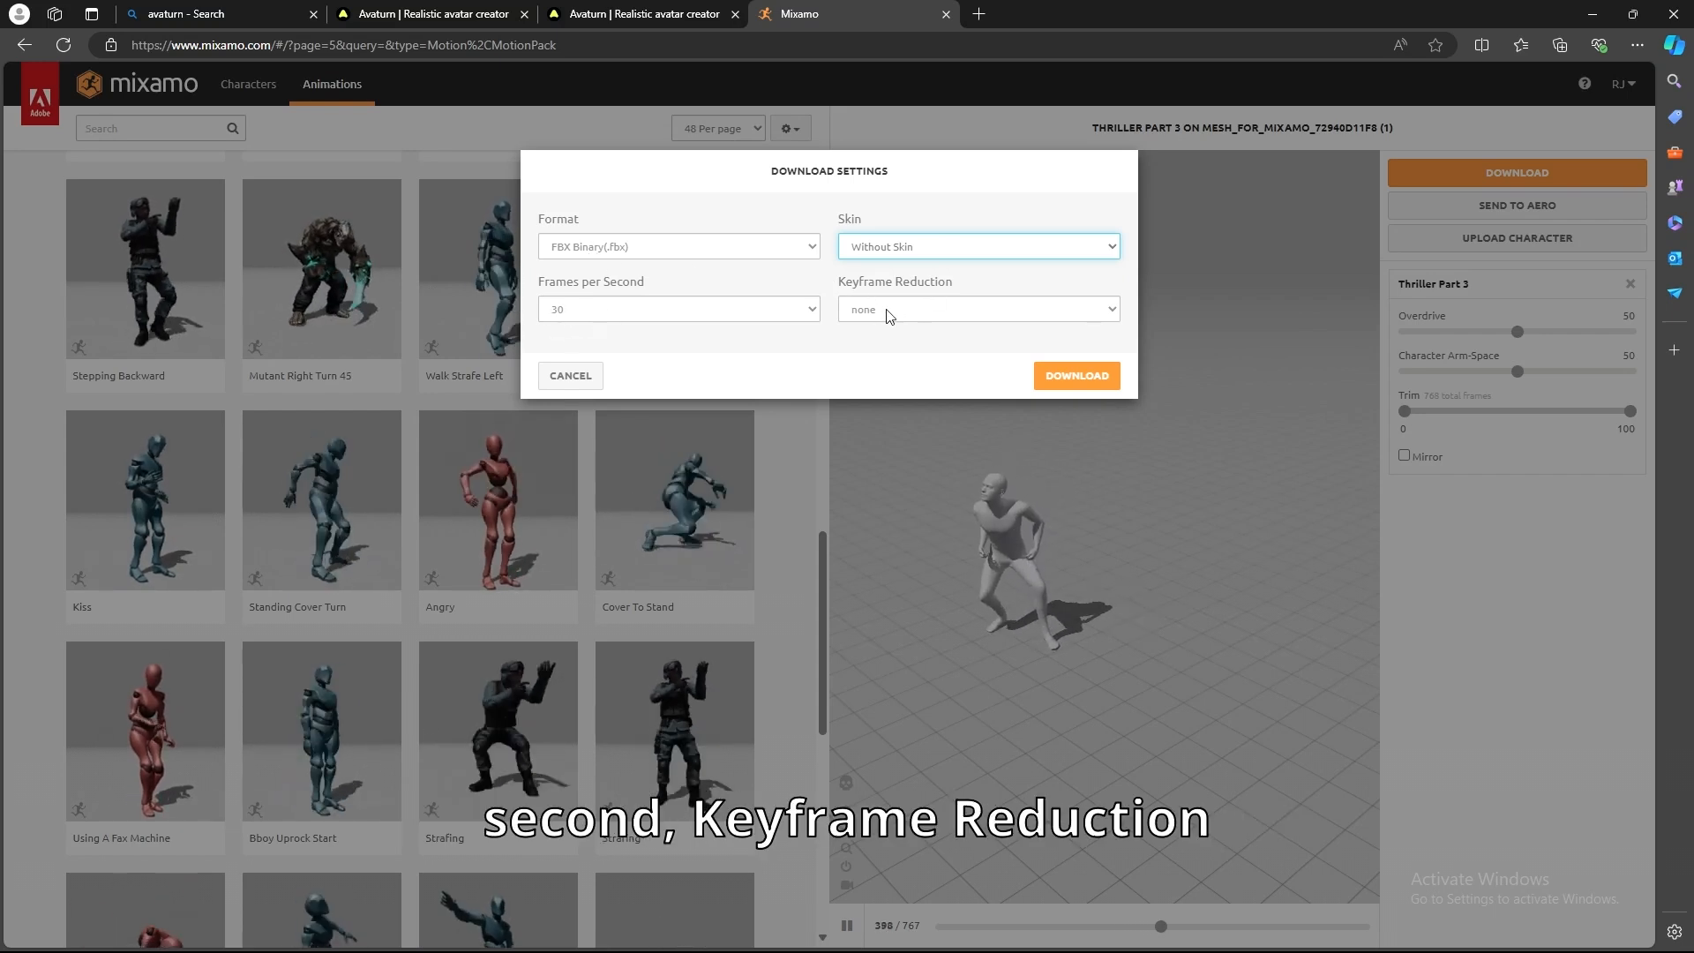
{"action": "left_click", "coordinate": [1046, 375]}
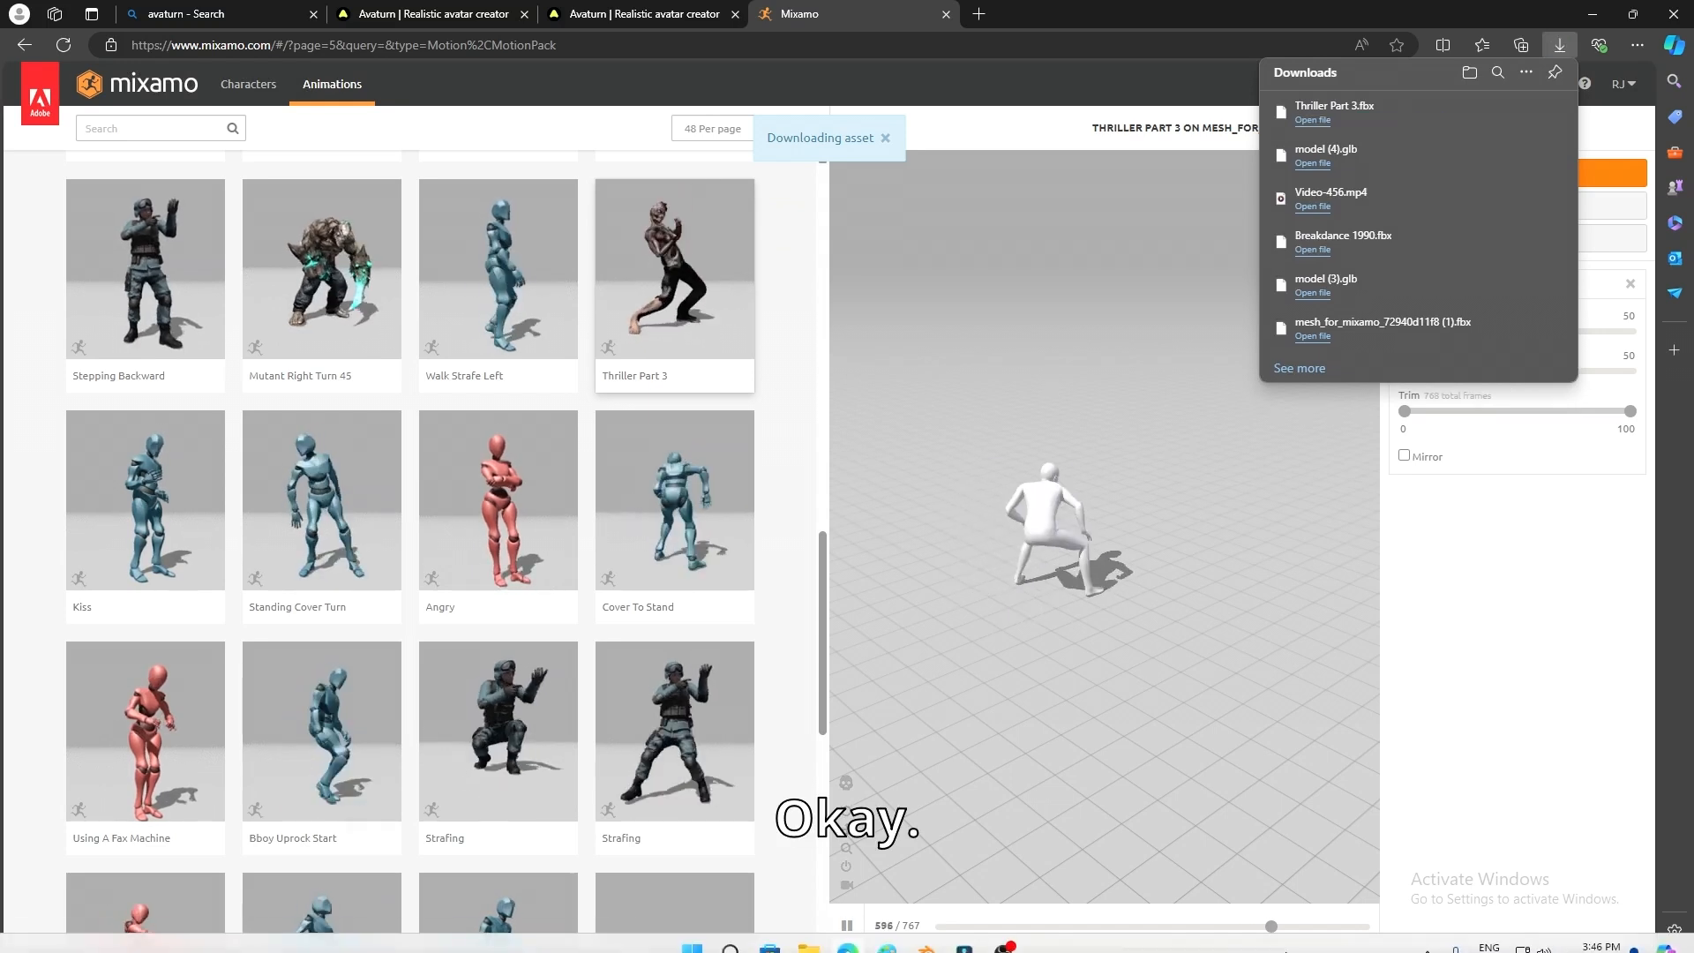
Switch to Blender and import the animation file Thriller Part 3.fbx from the Downloads folder.
{"action": "left_click", "coordinate": [925, 932]}
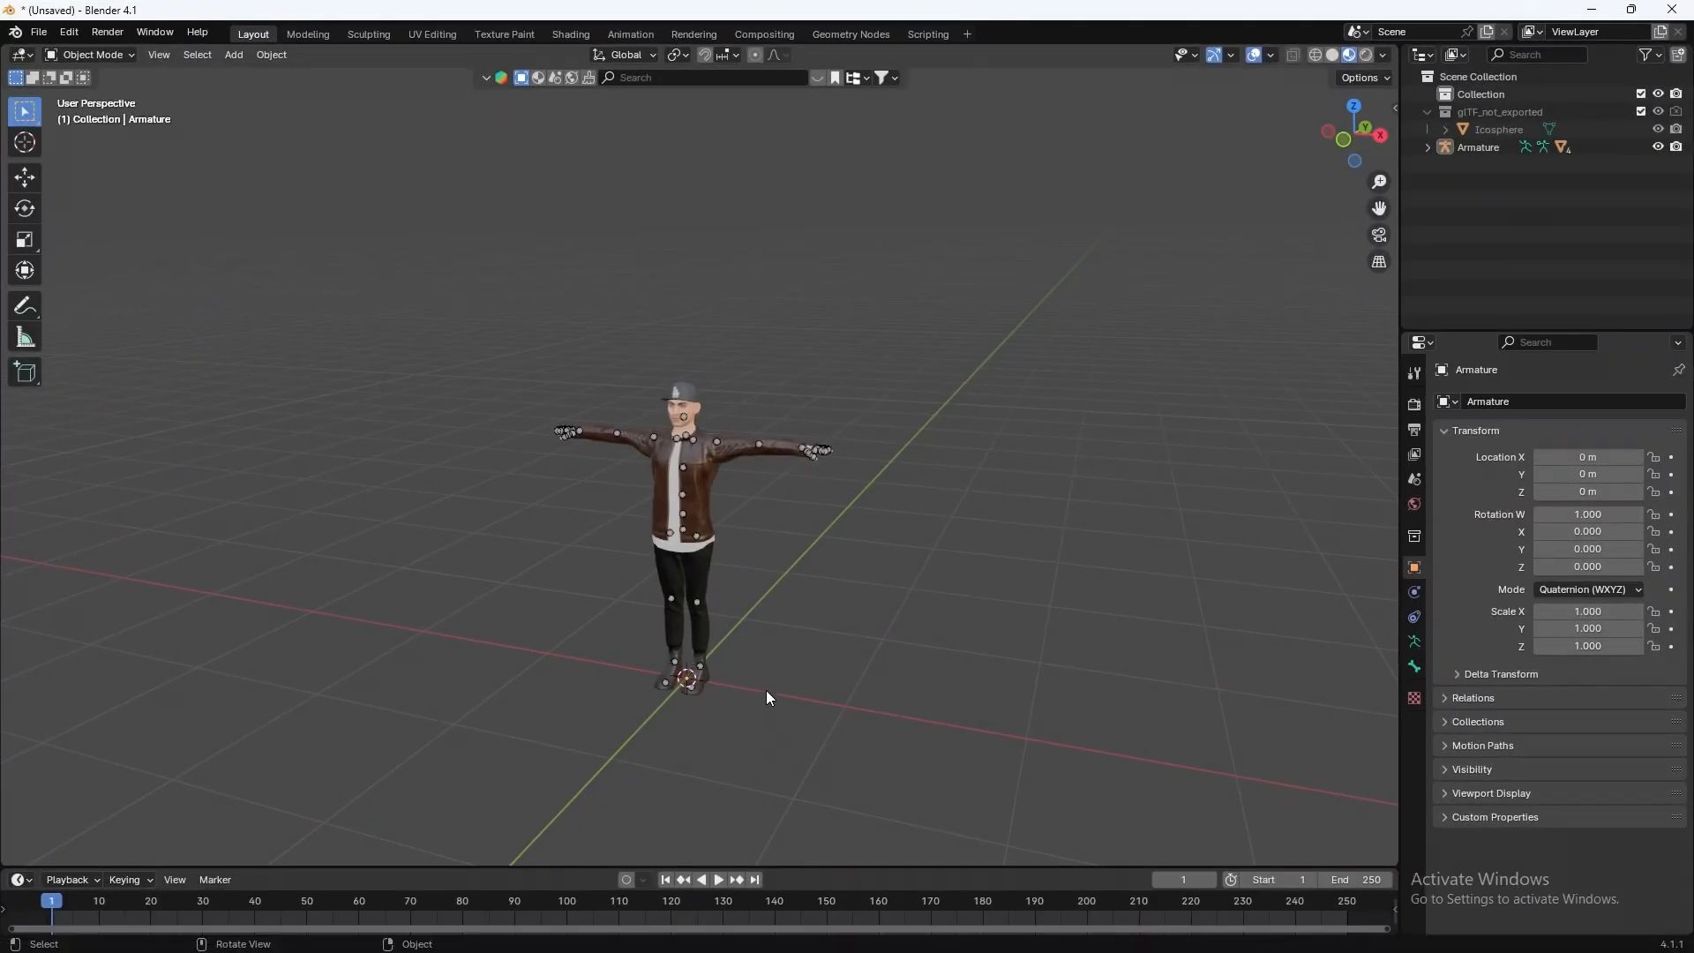
{"action": "middle_click_drag", "start_coordinate": [813, 687], "coordinate": [801, 621], "text": "shift"}
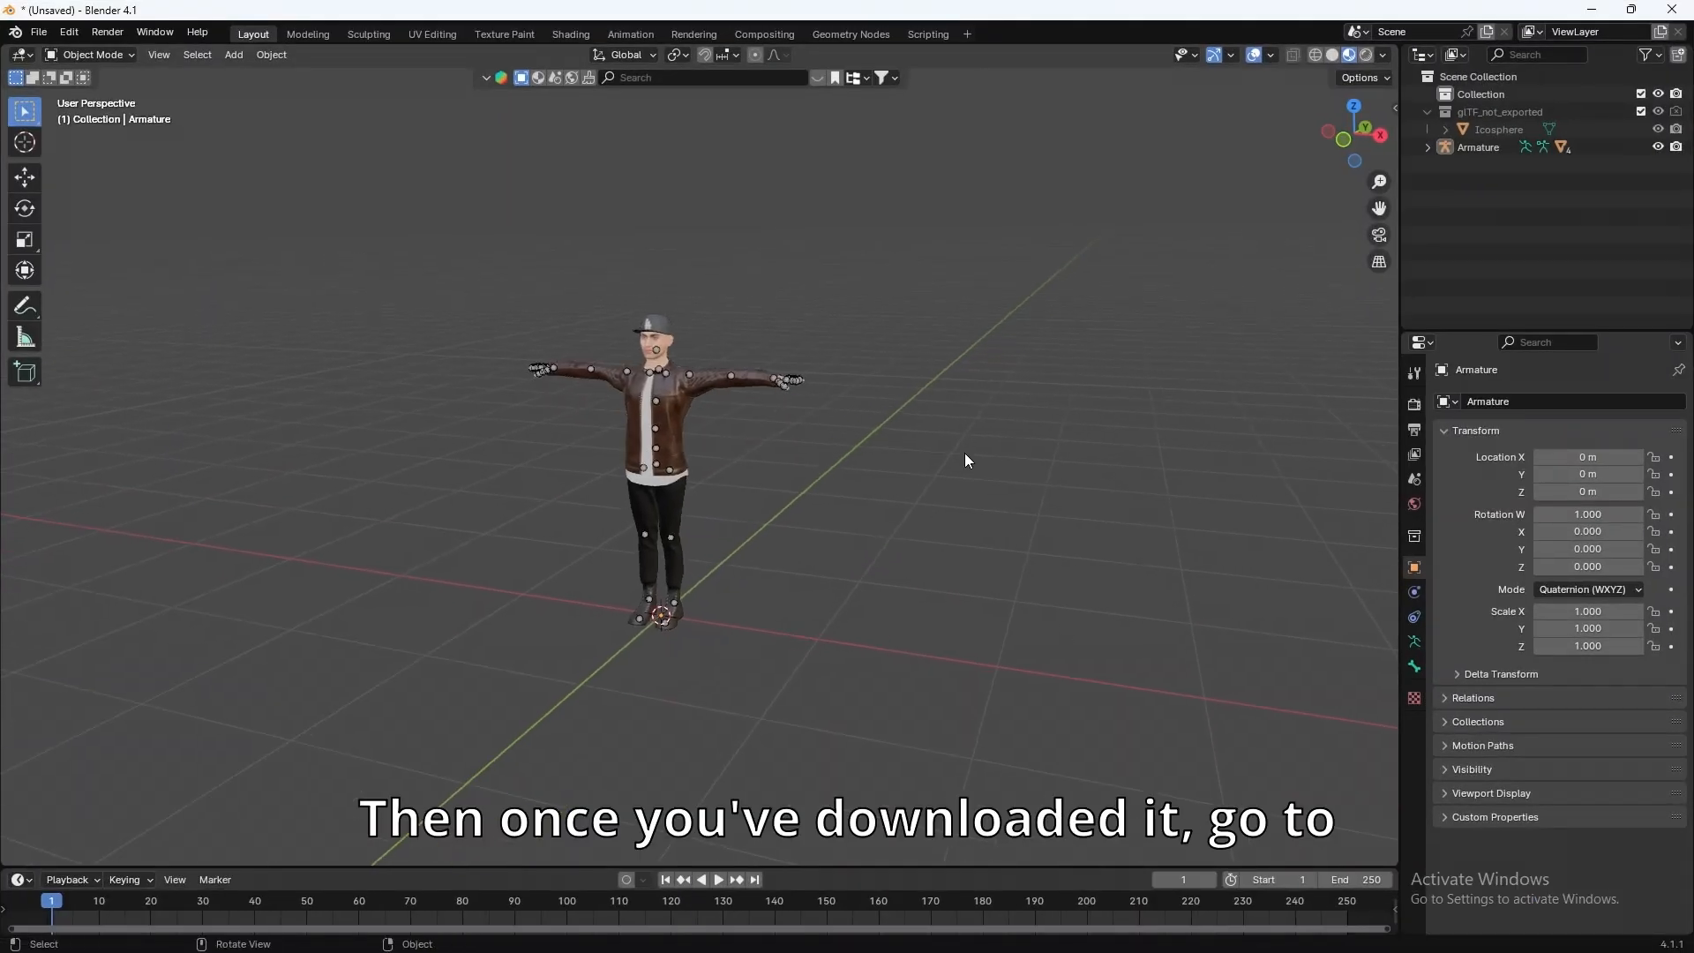
{"action": "left_click", "coordinate": [39, 32]}
{"action": "mouse_move", "coordinate": [91, 282]}
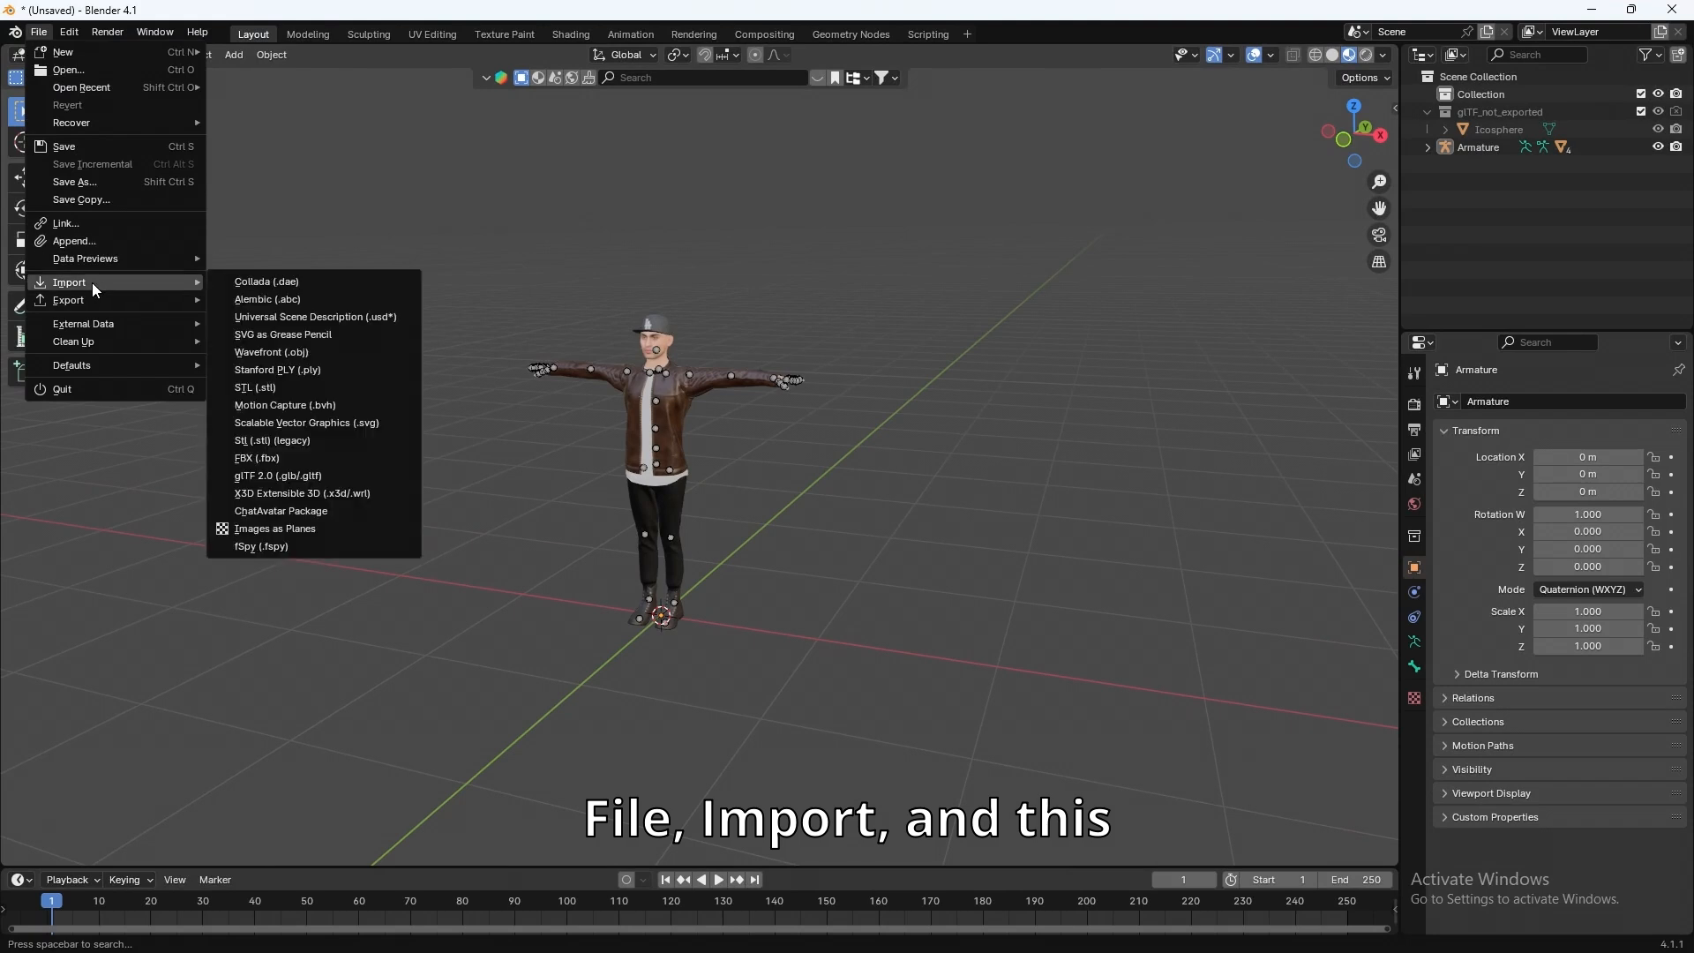
{"action": "left_click", "coordinate": [256, 458]}
{"action": "left_click", "coordinate": [412, 411]}
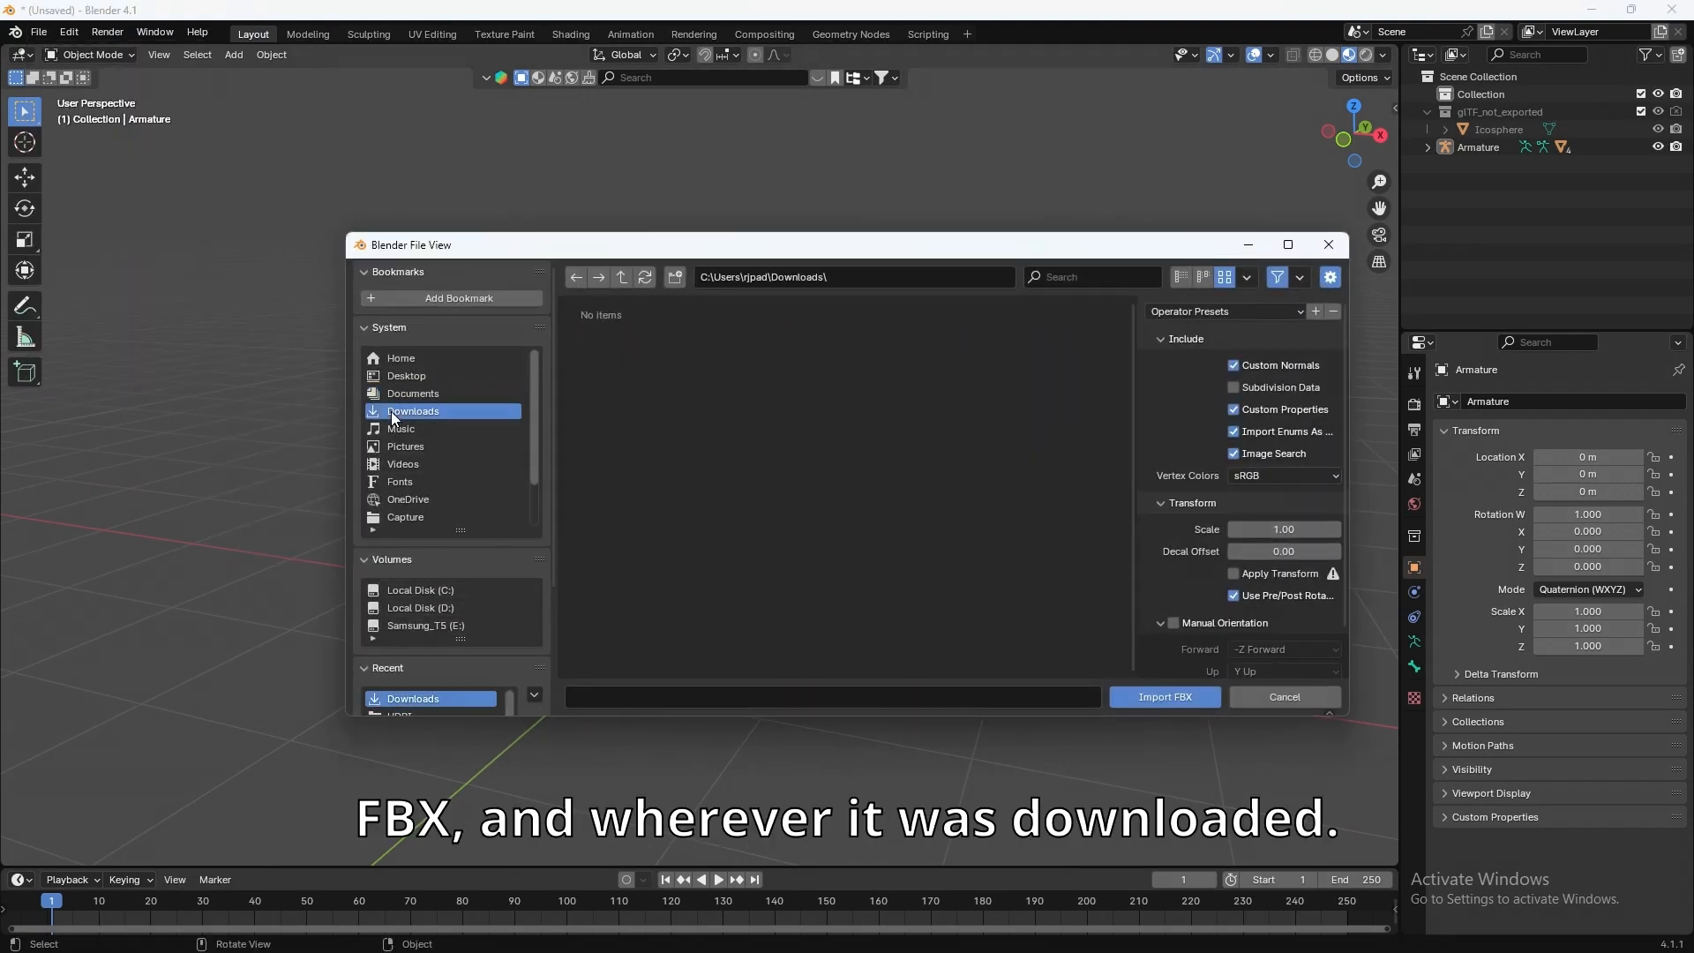
{"action": "scroll", "coordinate": [972, 503], "scroll_direction": "down", "scroll_amount": 1}
{"action": "left_click", "coordinate": [812, 446]}
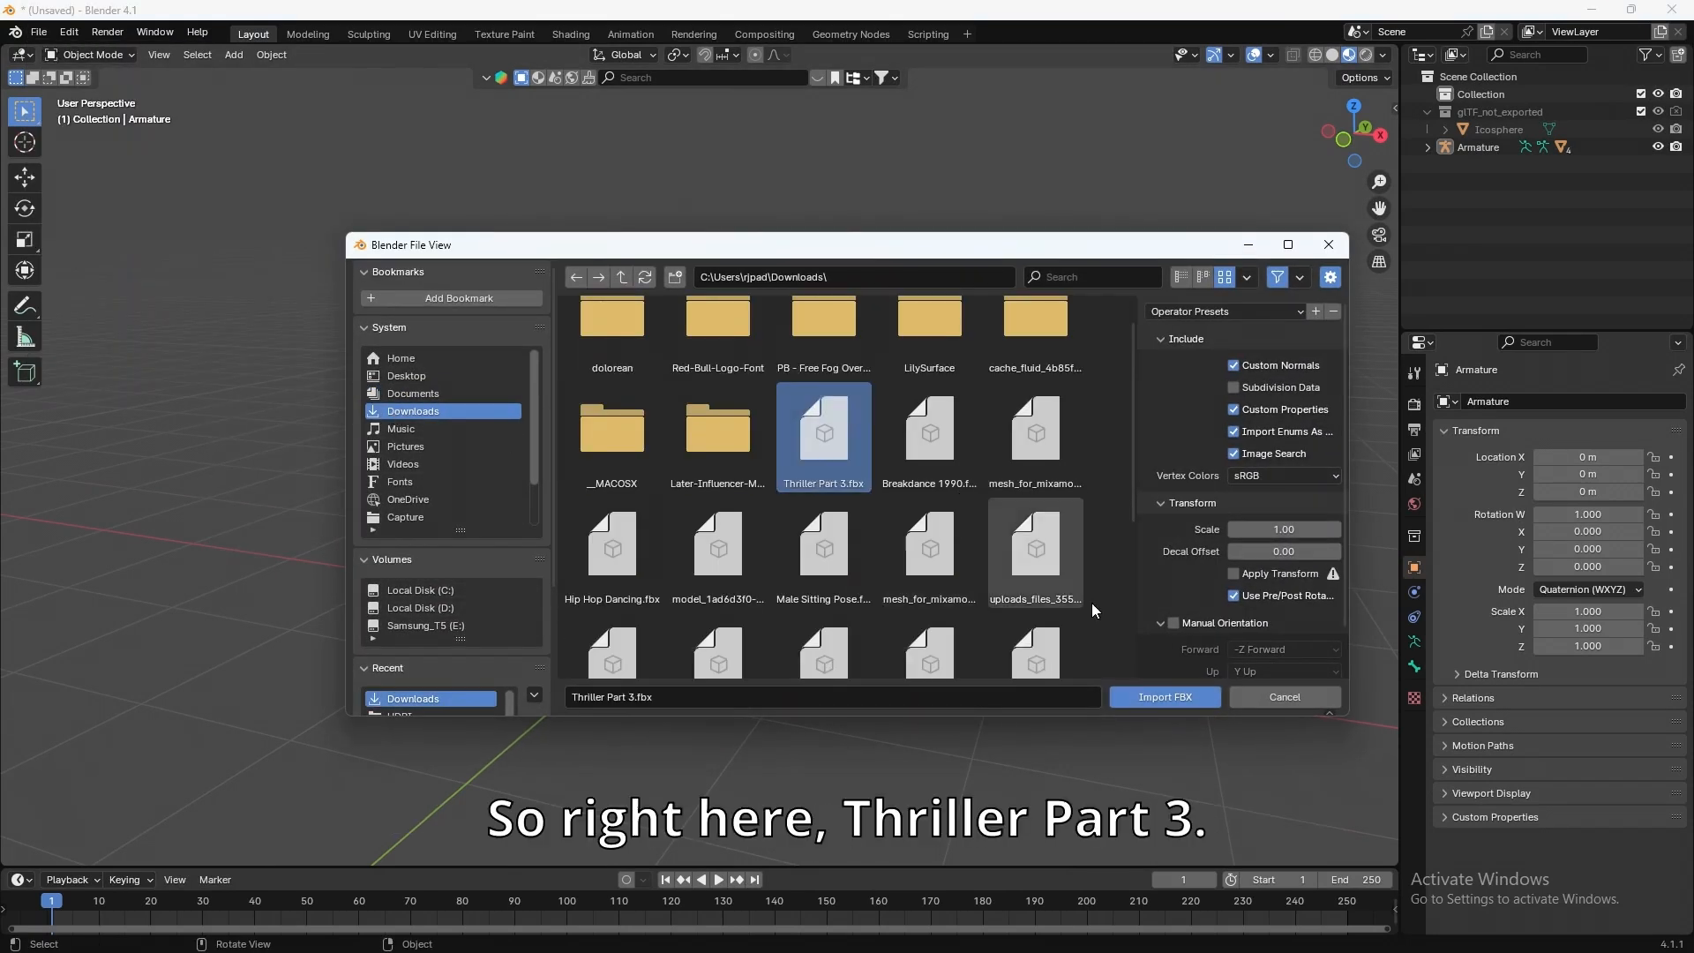
{"action": "left_click", "coordinate": [1165, 697]}
Select the textured avatar's own armature rather than the imported animation armature.
{"action": "middle_click_drag", "start_coordinate": [855, 606], "coordinate": [817, 589]}
{"action": "scroll", "coordinate": [817, 589], "scroll_direction": "up", "scroll_amount": 3}
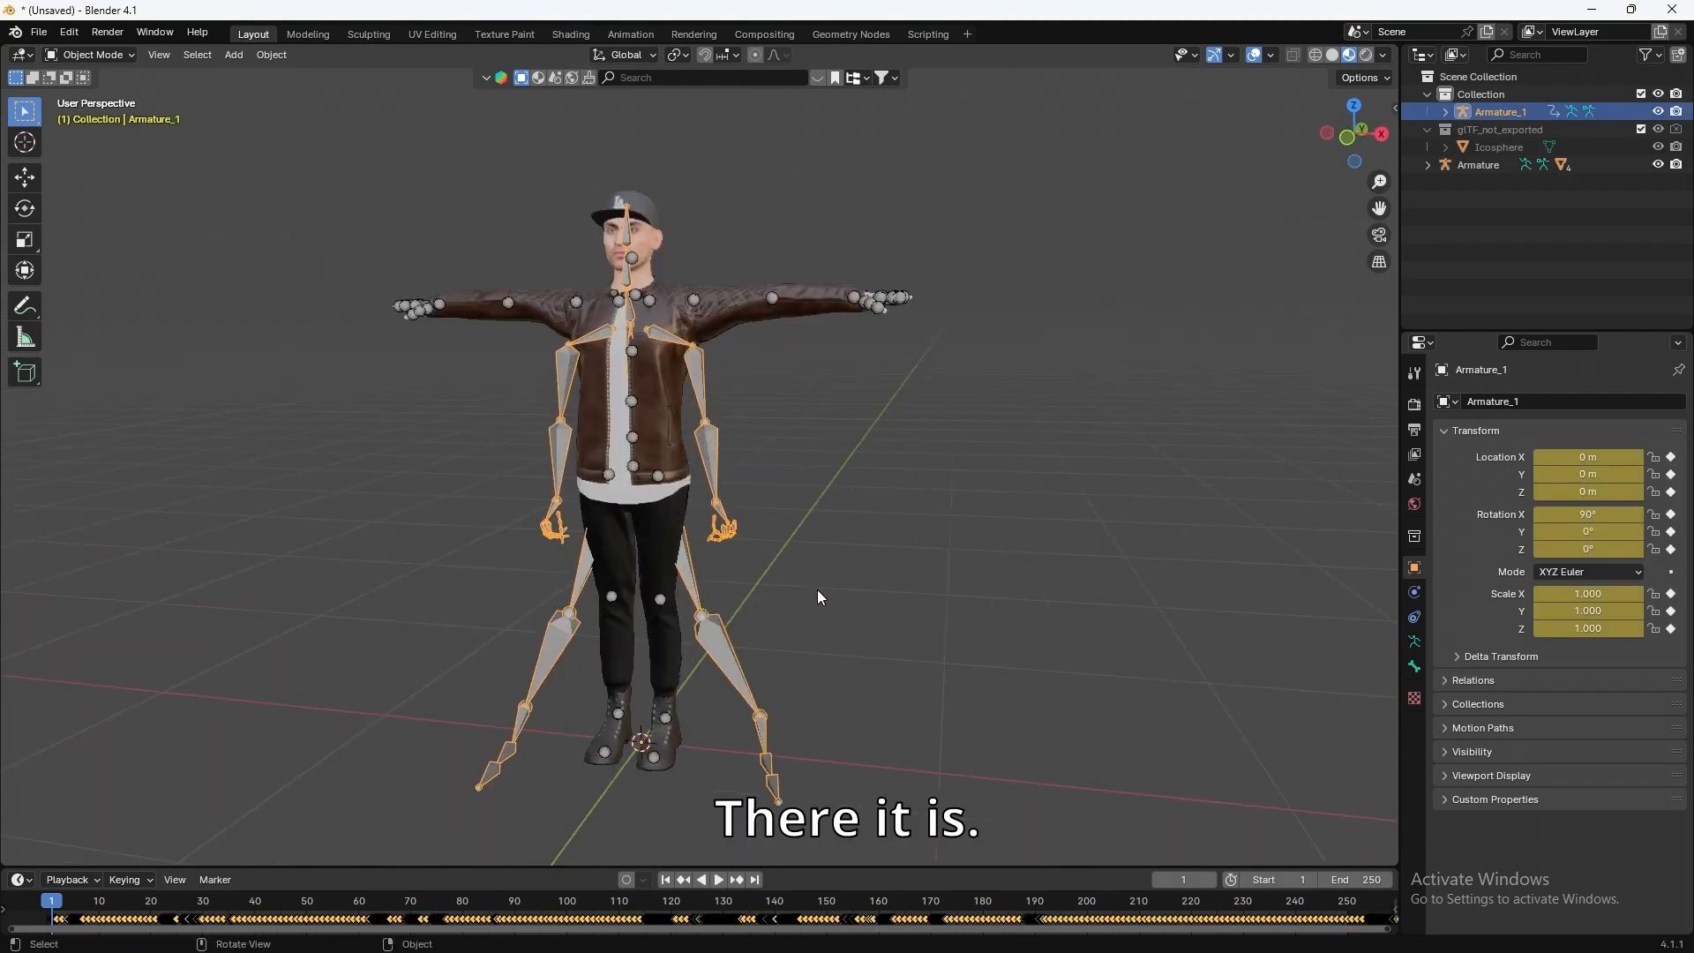
{"action": "middle_click_drag", "start_coordinate": [819, 503], "coordinate": [847, 463], "text": "shift"}
{"action": "scroll", "coordinate": [848, 435], "scroll_direction": "down", "scroll_amount": 1}
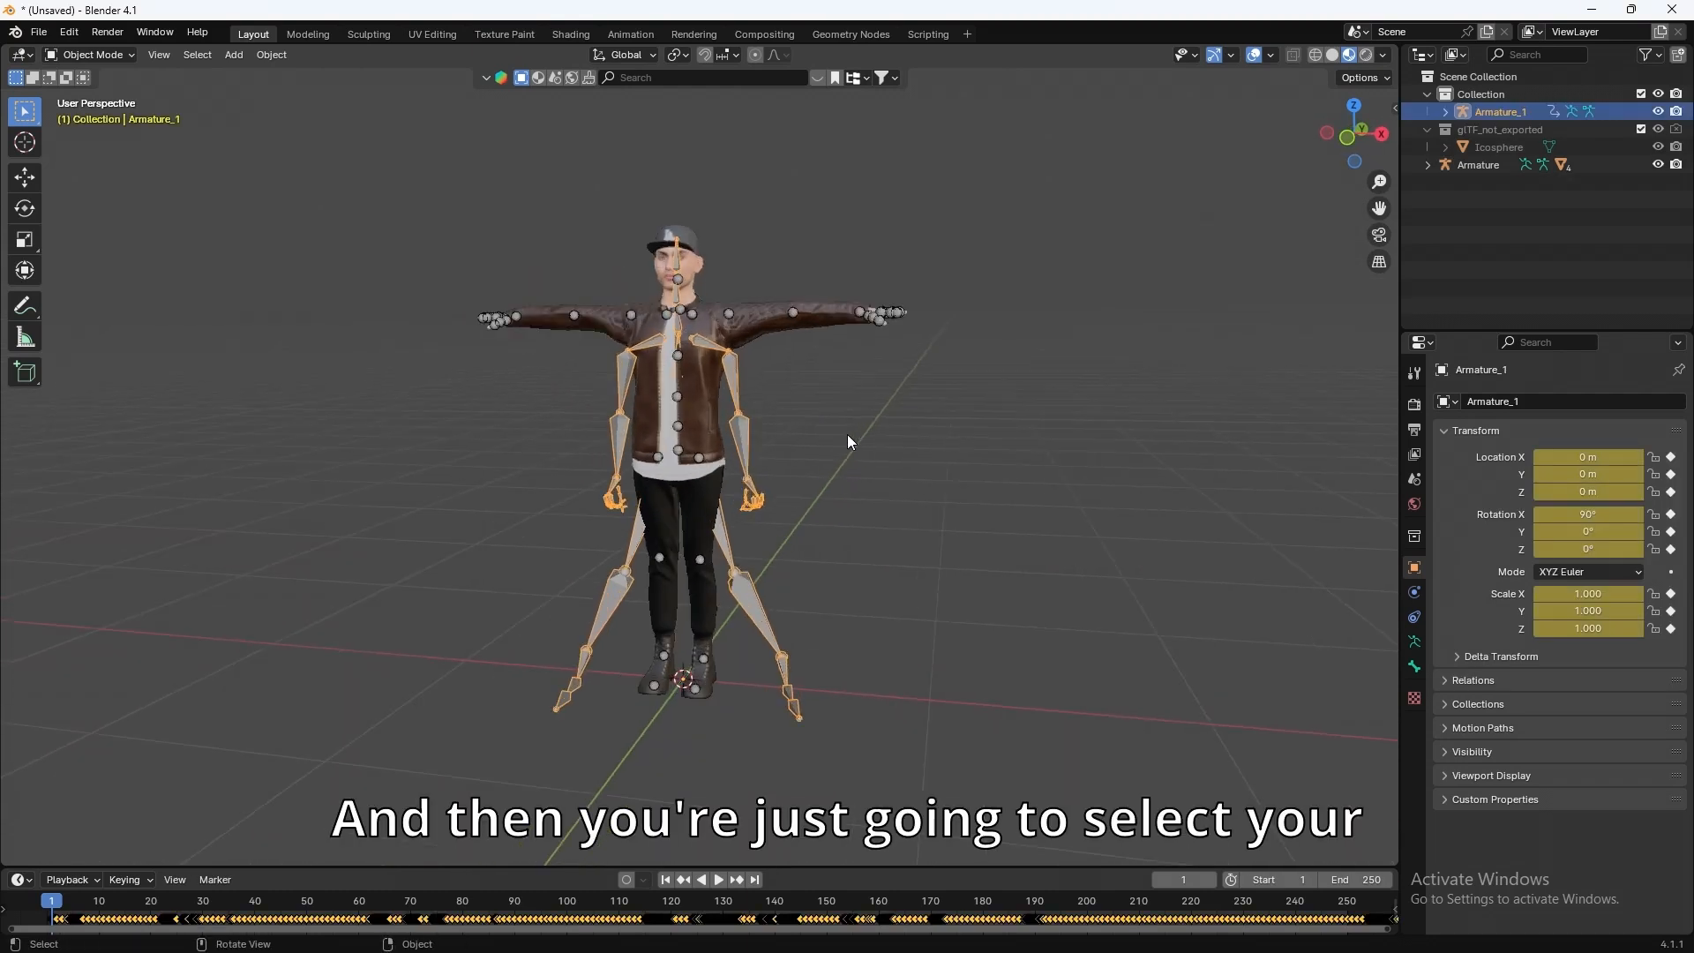
{"action": "left_click", "coordinate": [729, 318]}
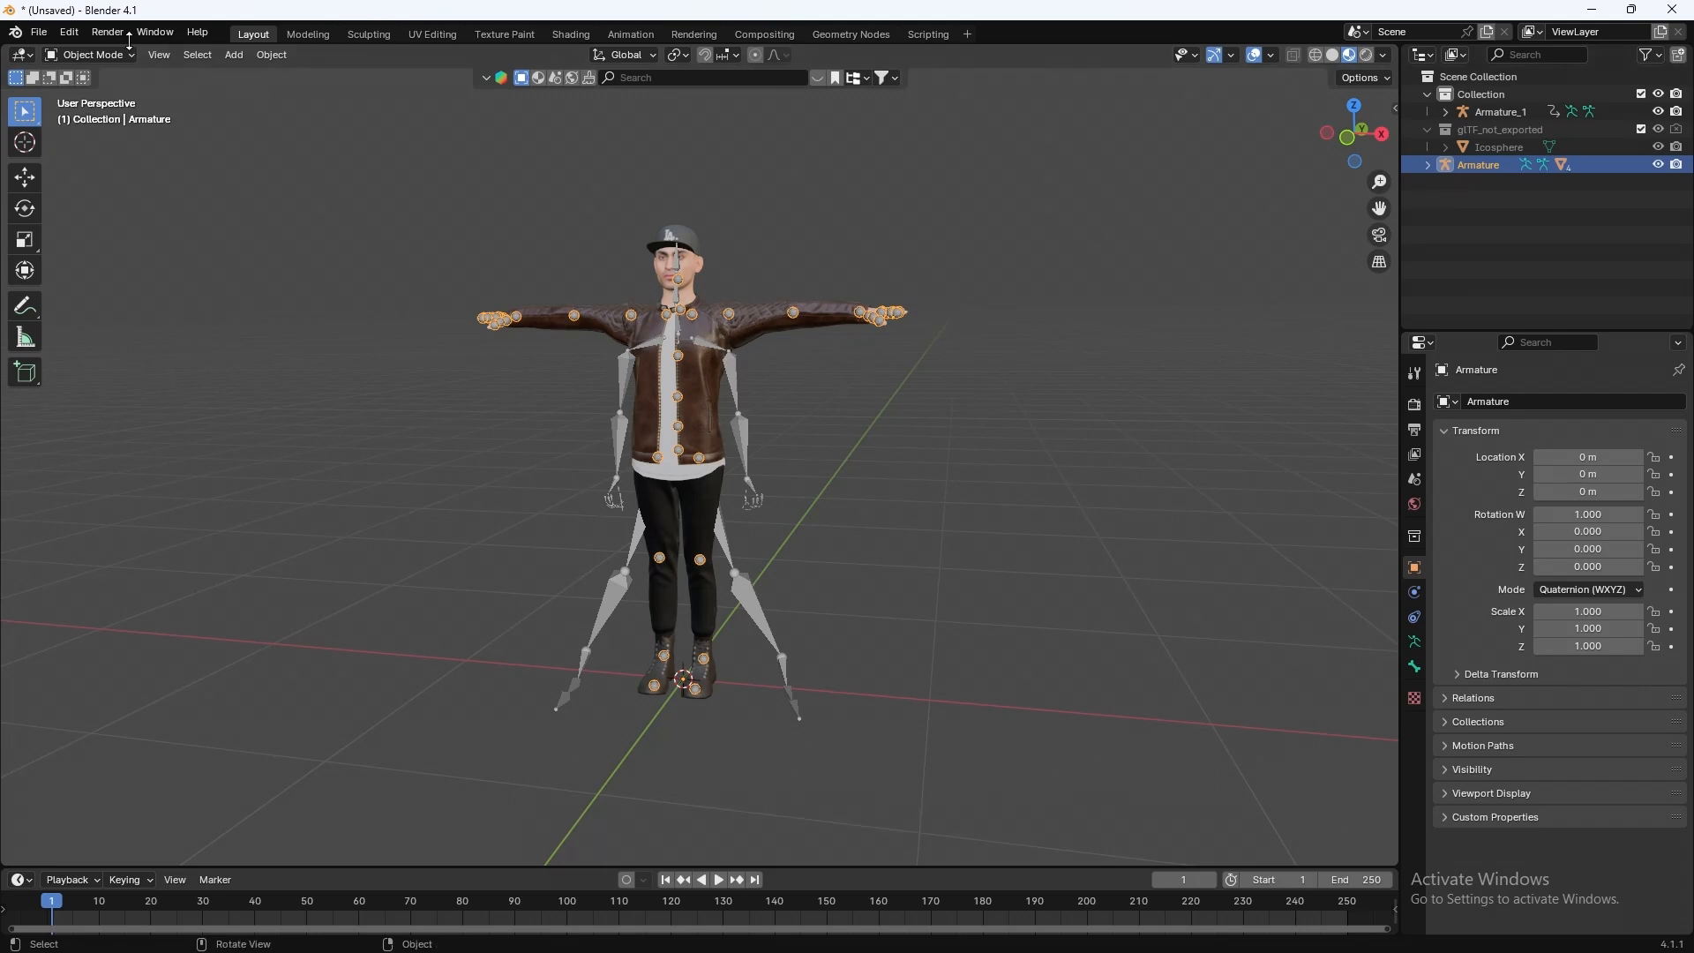
Enlarge the timeline area and change it to the Dope Sheet editor.
{"action": "left_click_drag", "start_coordinate": [222, 870], "coordinate": [176, 762]}
{"action": "left_click", "coordinate": [20, 775]}
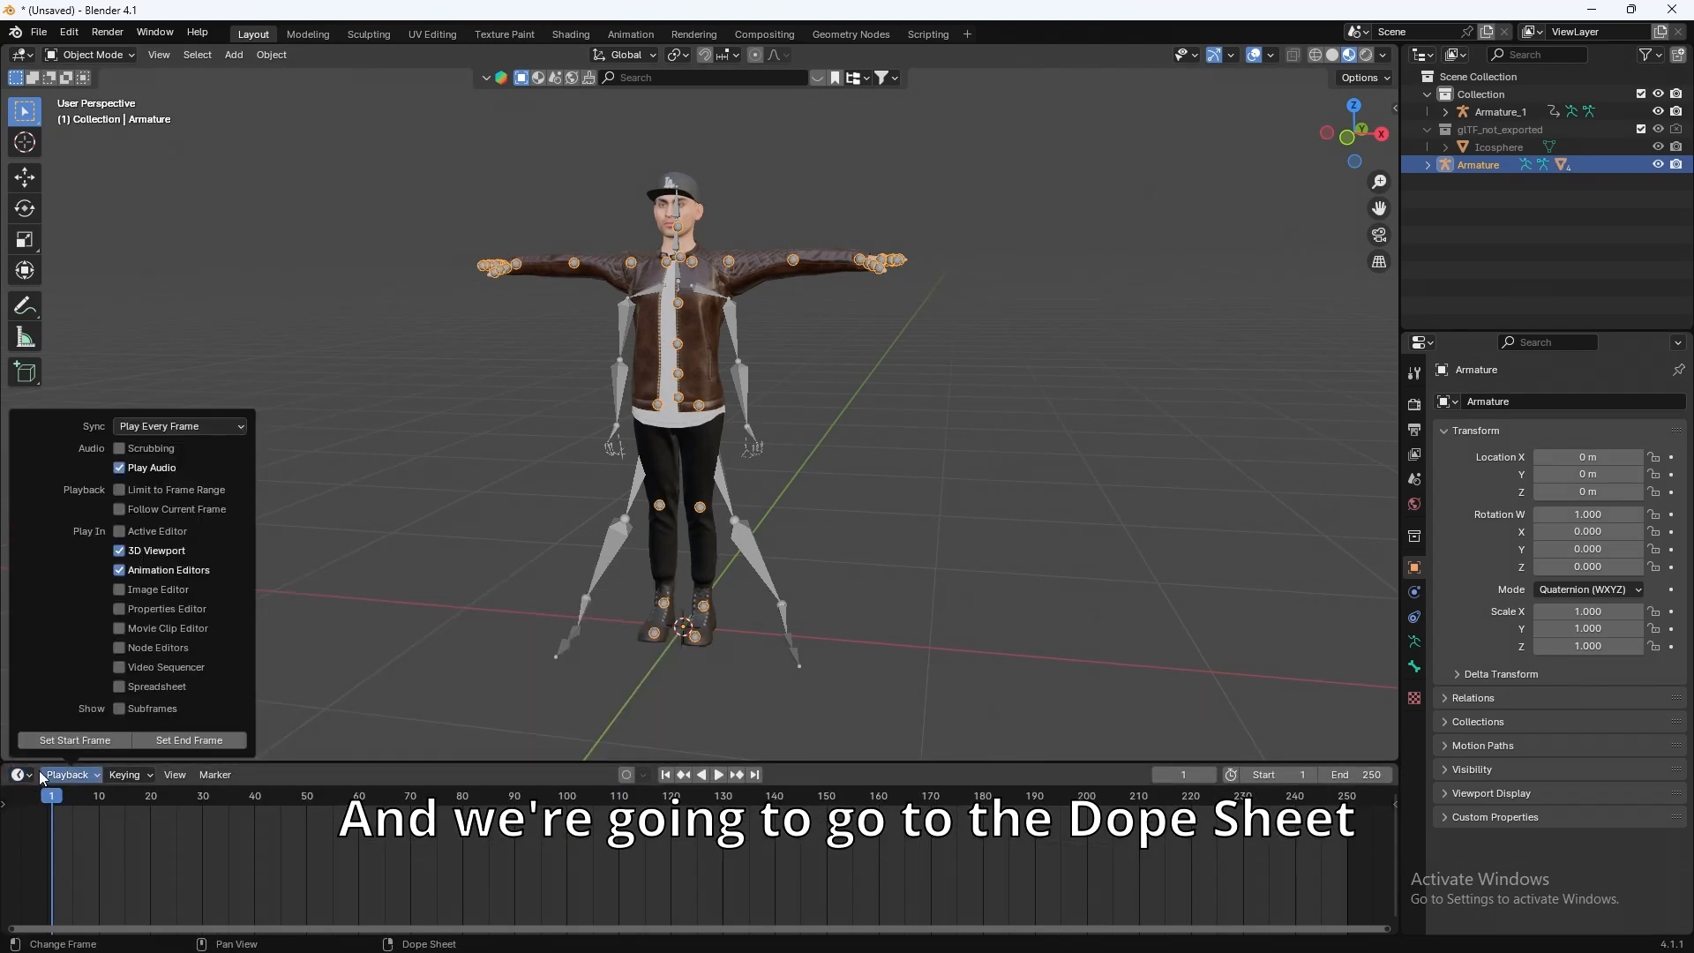
{"action": "left_click", "coordinate": [298, 599]}
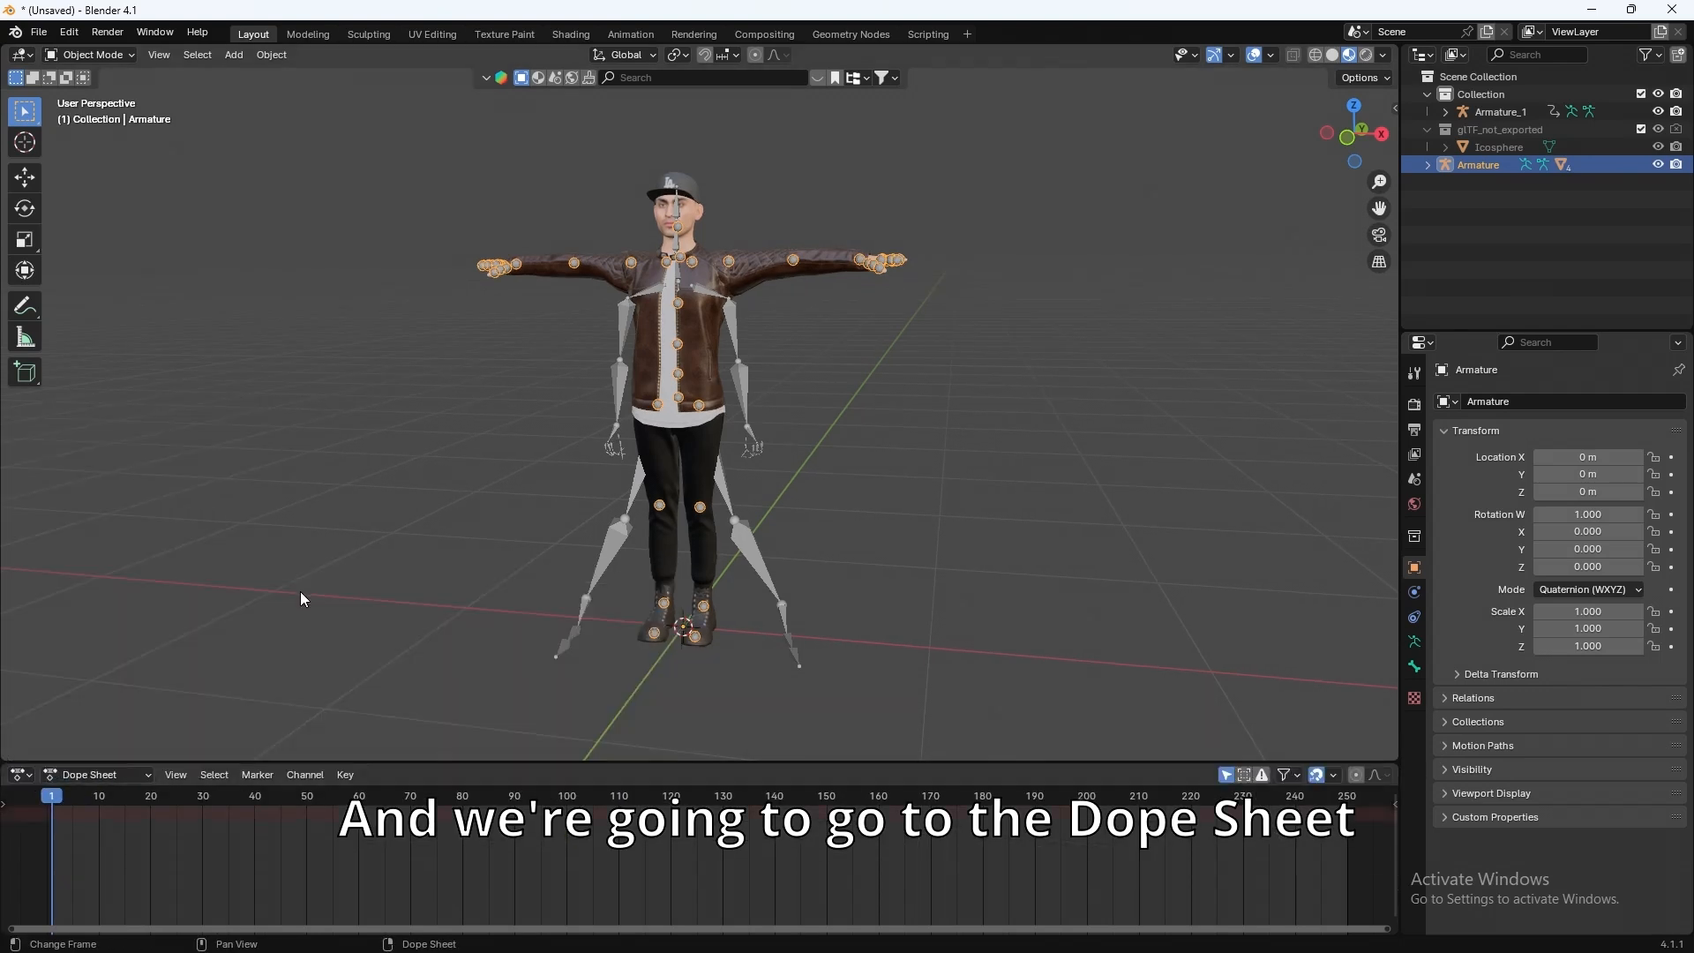
Switch the Dope Sheet to the Action Editor and assign the Armature_1|mixamo.com|Layer0 action to the avatar's armature.
{"action": "left_click", "coordinate": [117, 776]}
{"action": "left_click", "coordinate": [112, 838]}
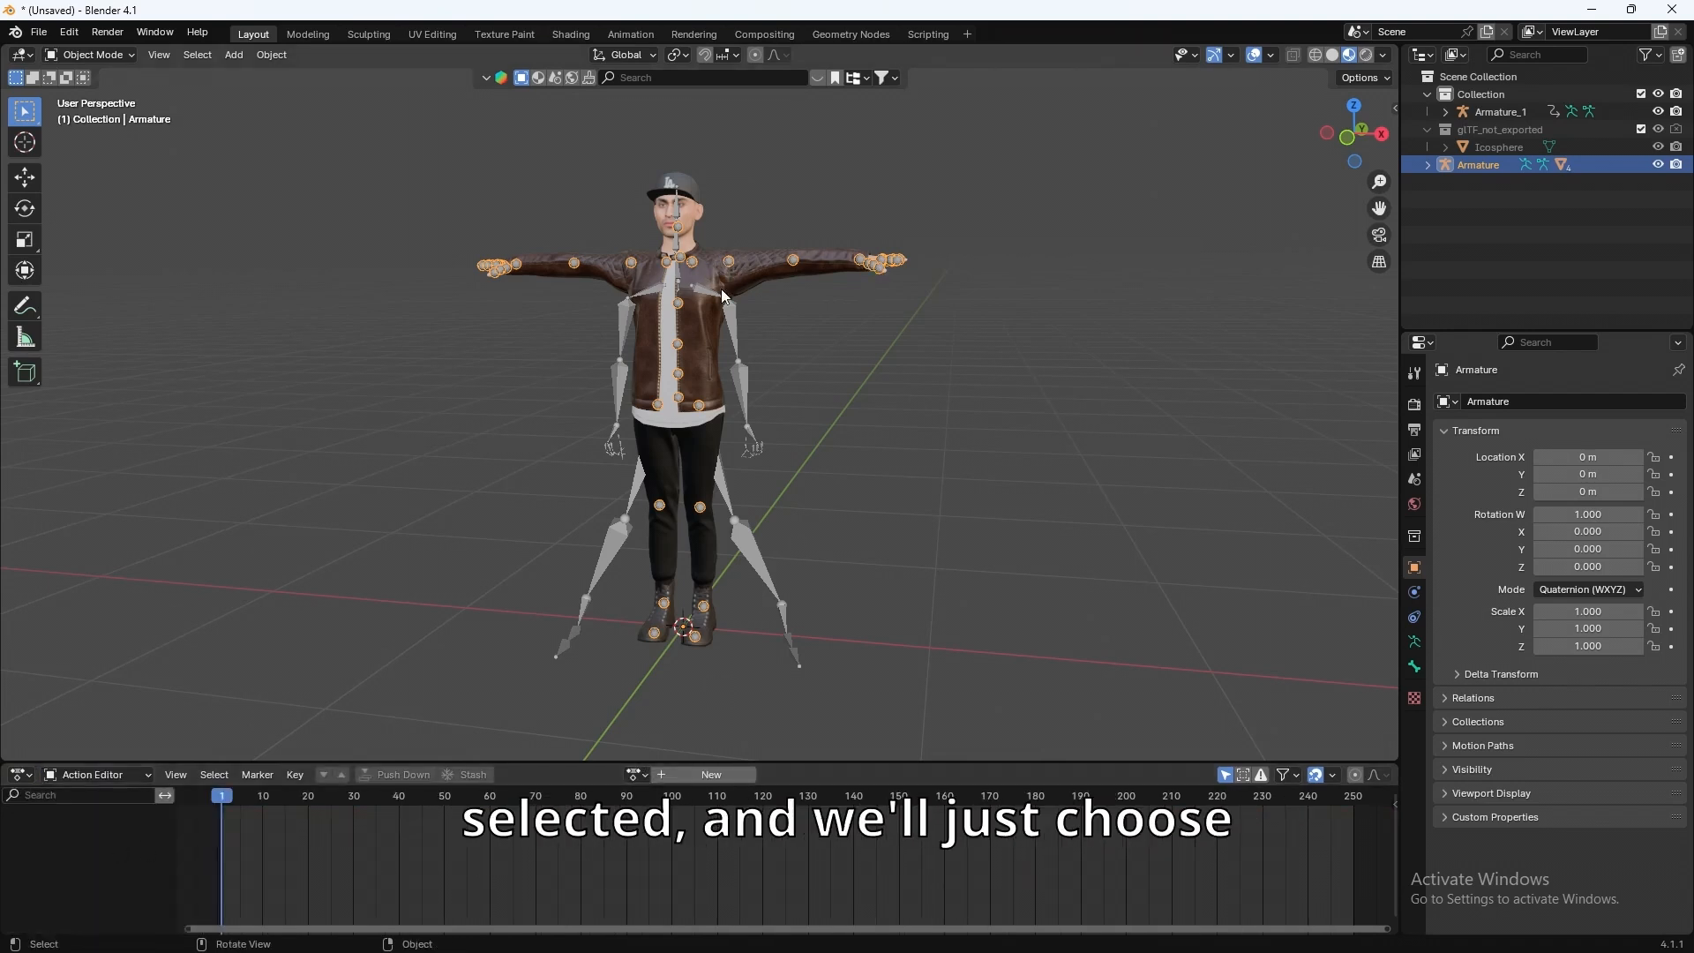
{"action": "left_click", "coordinate": [637, 774]}
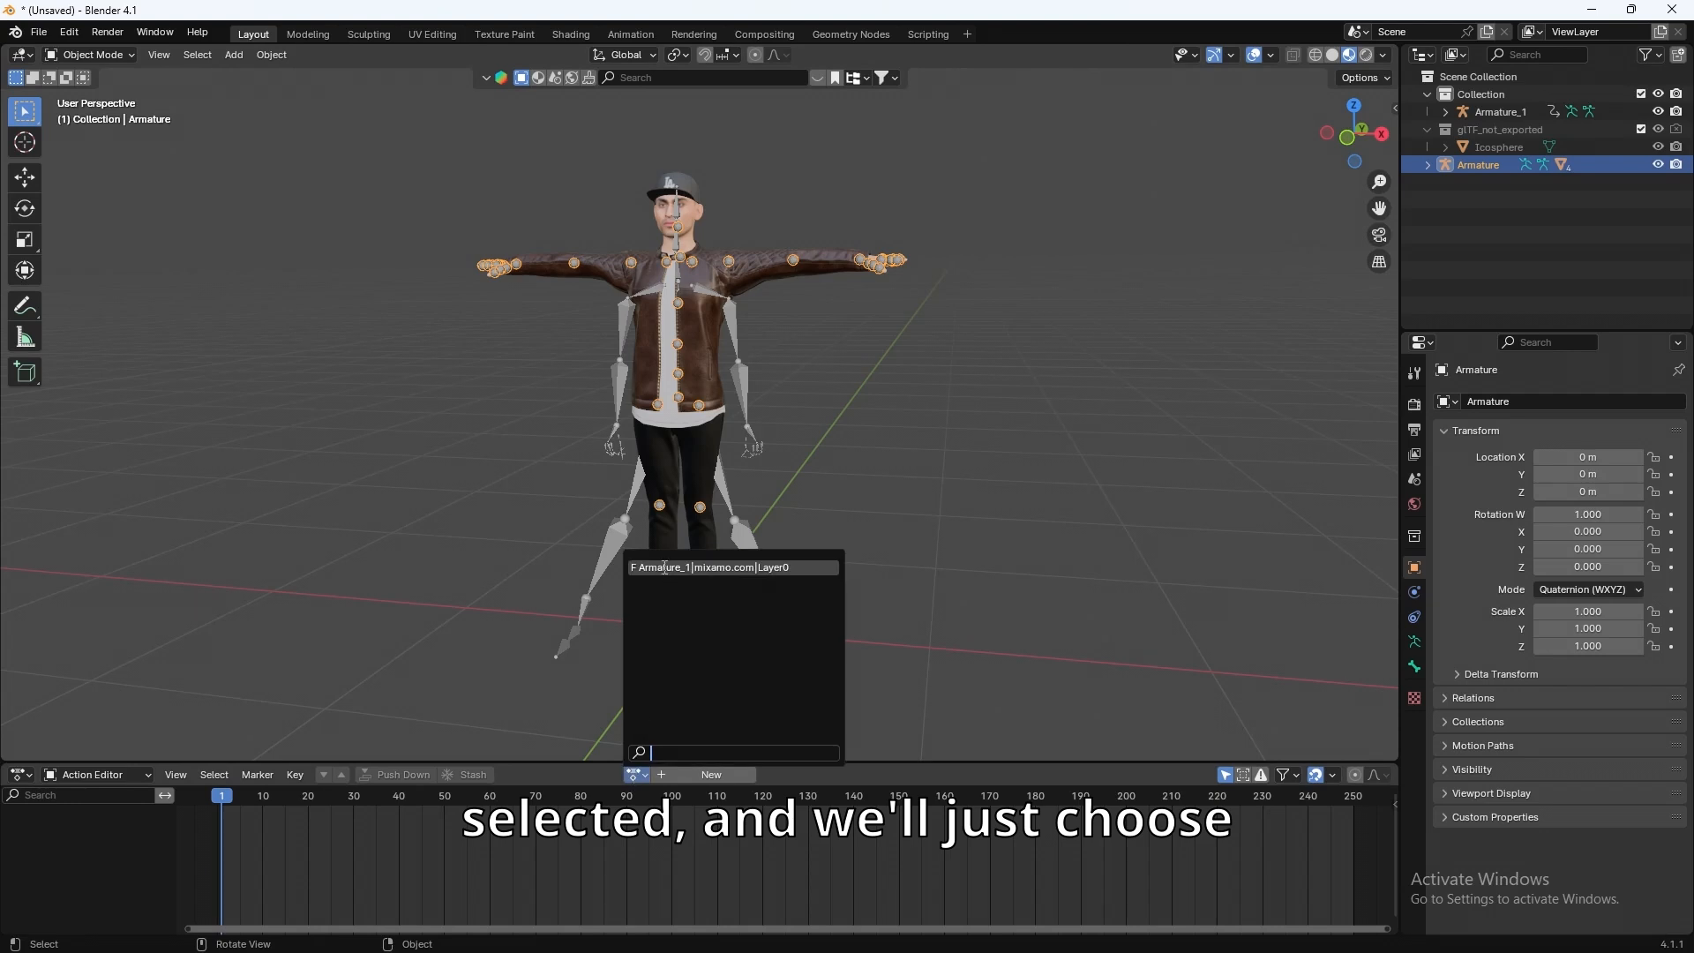
{"action": "left_click", "coordinate": [719, 568]}
Play the animation, examine the avatar's movement from another angle and close up, and stop playback.
{"action": "key", "text": "space"}
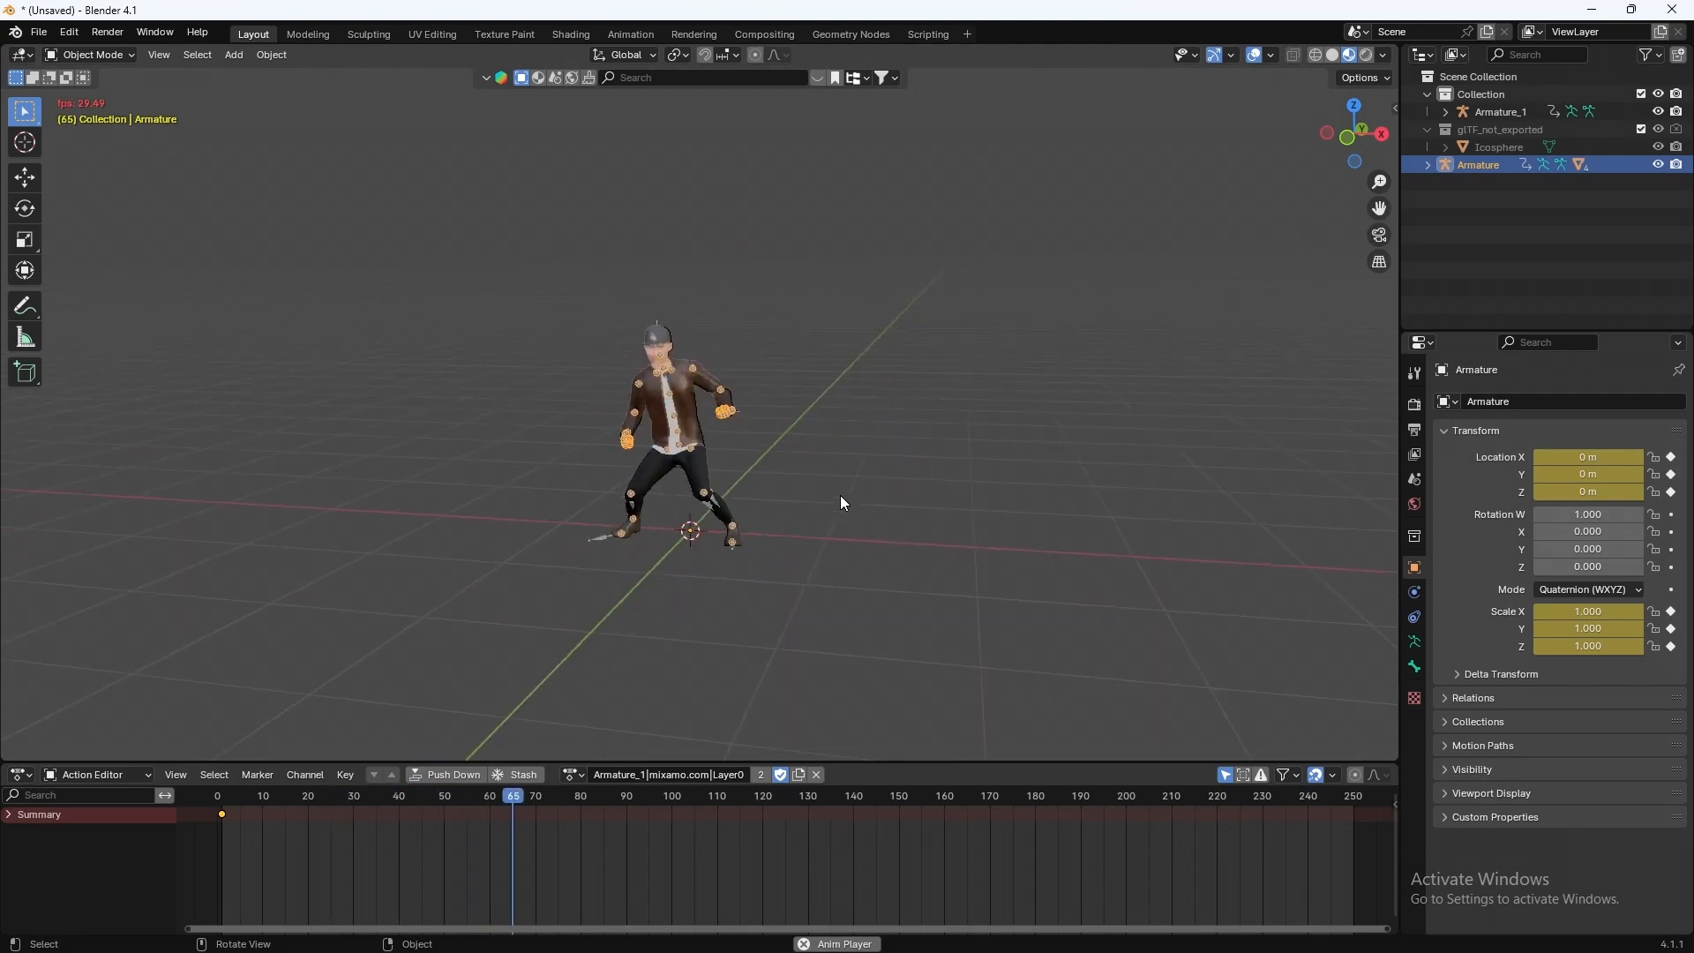
{"action": "middle_click_drag", "start_coordinate": [840, 495], "coordinate": [694, 502]}
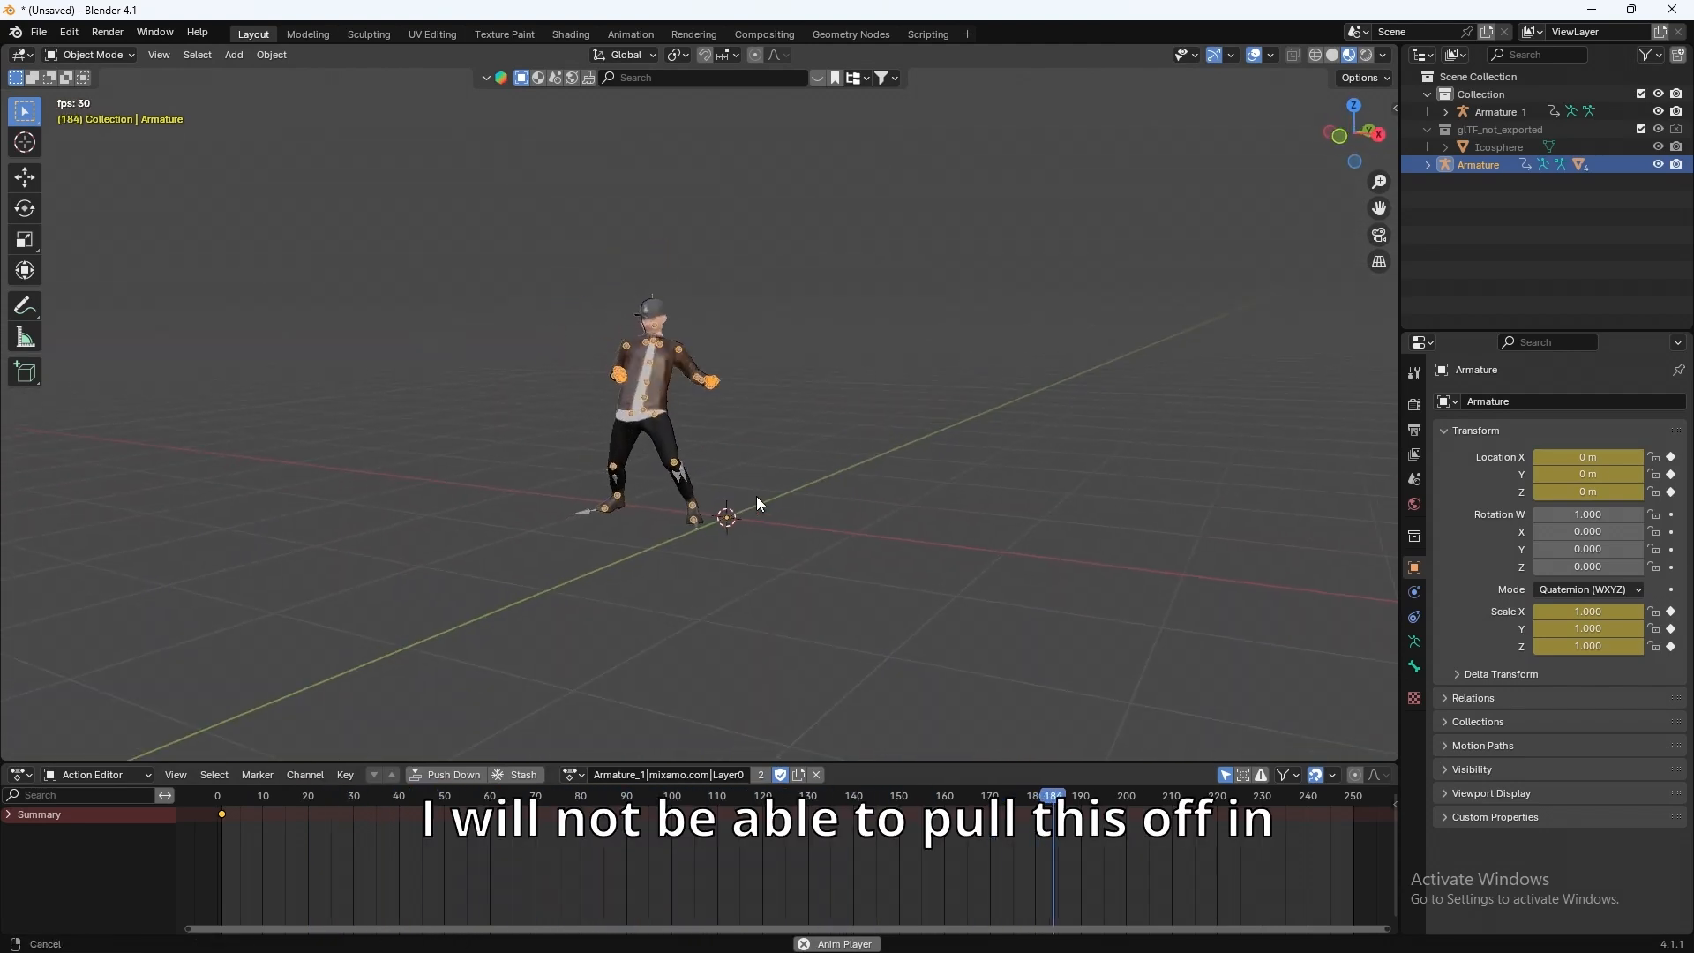
{"action": "scroll", "coordinate": [757, 506], "scroll_direction": "up", "scroll_amount": 3}
{"action": "scroll", "coordinate": [756, 507], "scroll_direction": "down", "scroll_amount": 5}
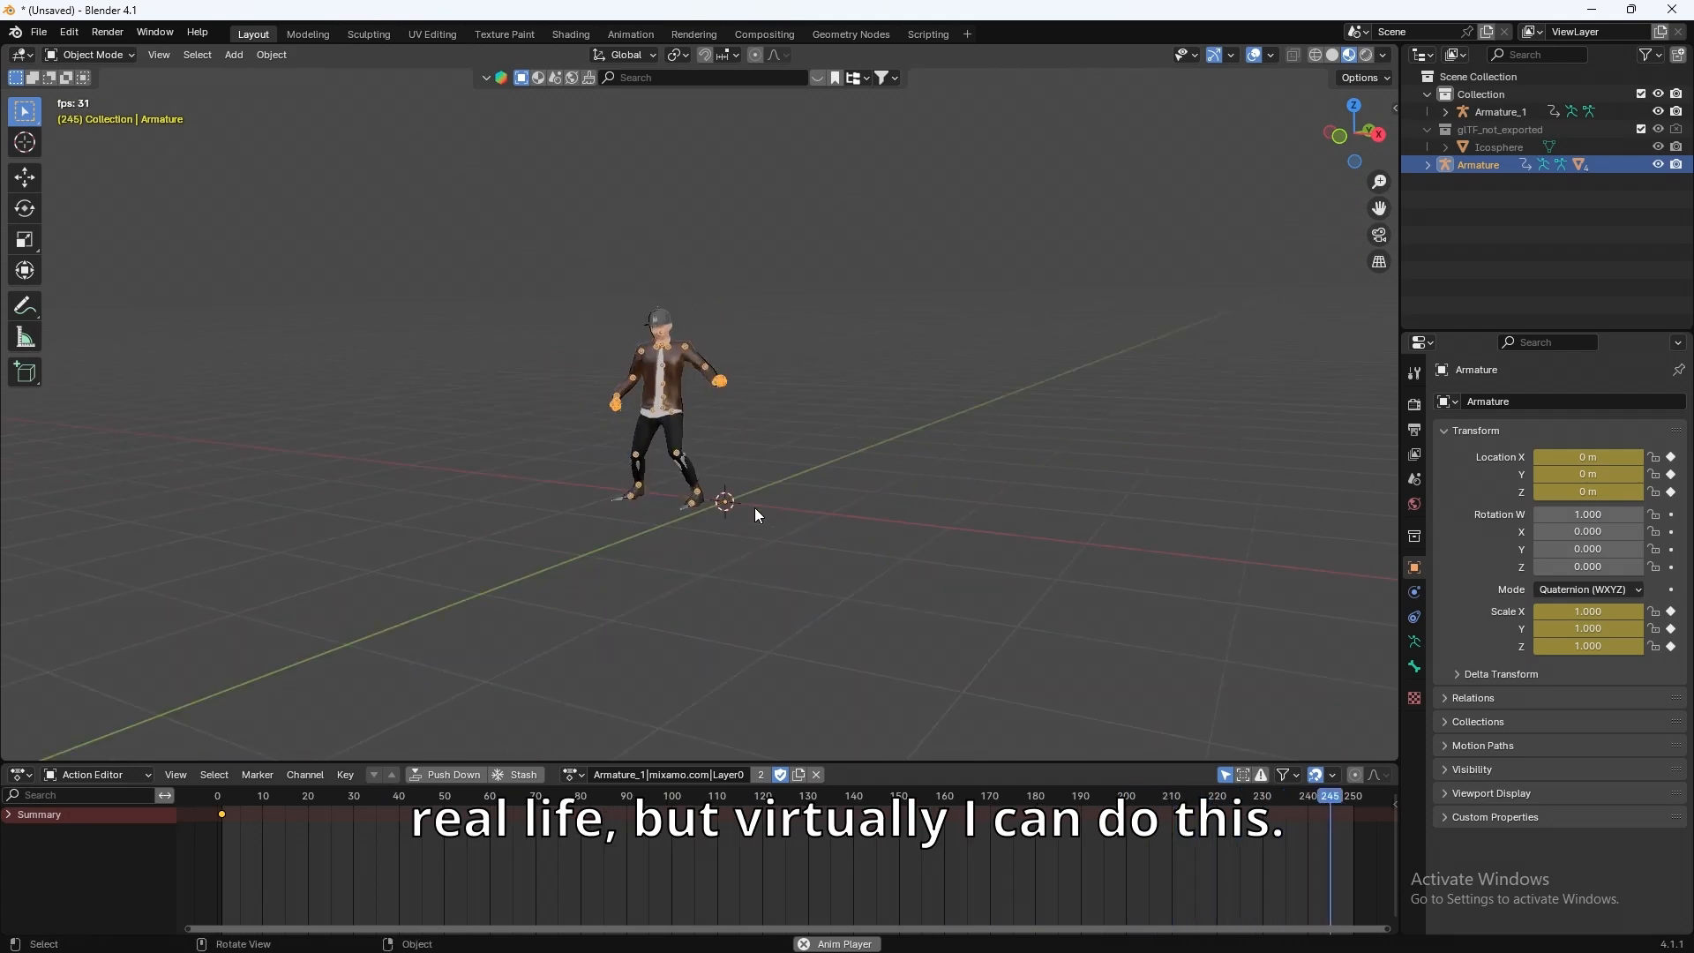
{"action": "scroll", "coordinate": [737, 487], "scroll_direction": "up", "scroll_amount": 6}
{"action": "key", "text": "space"}
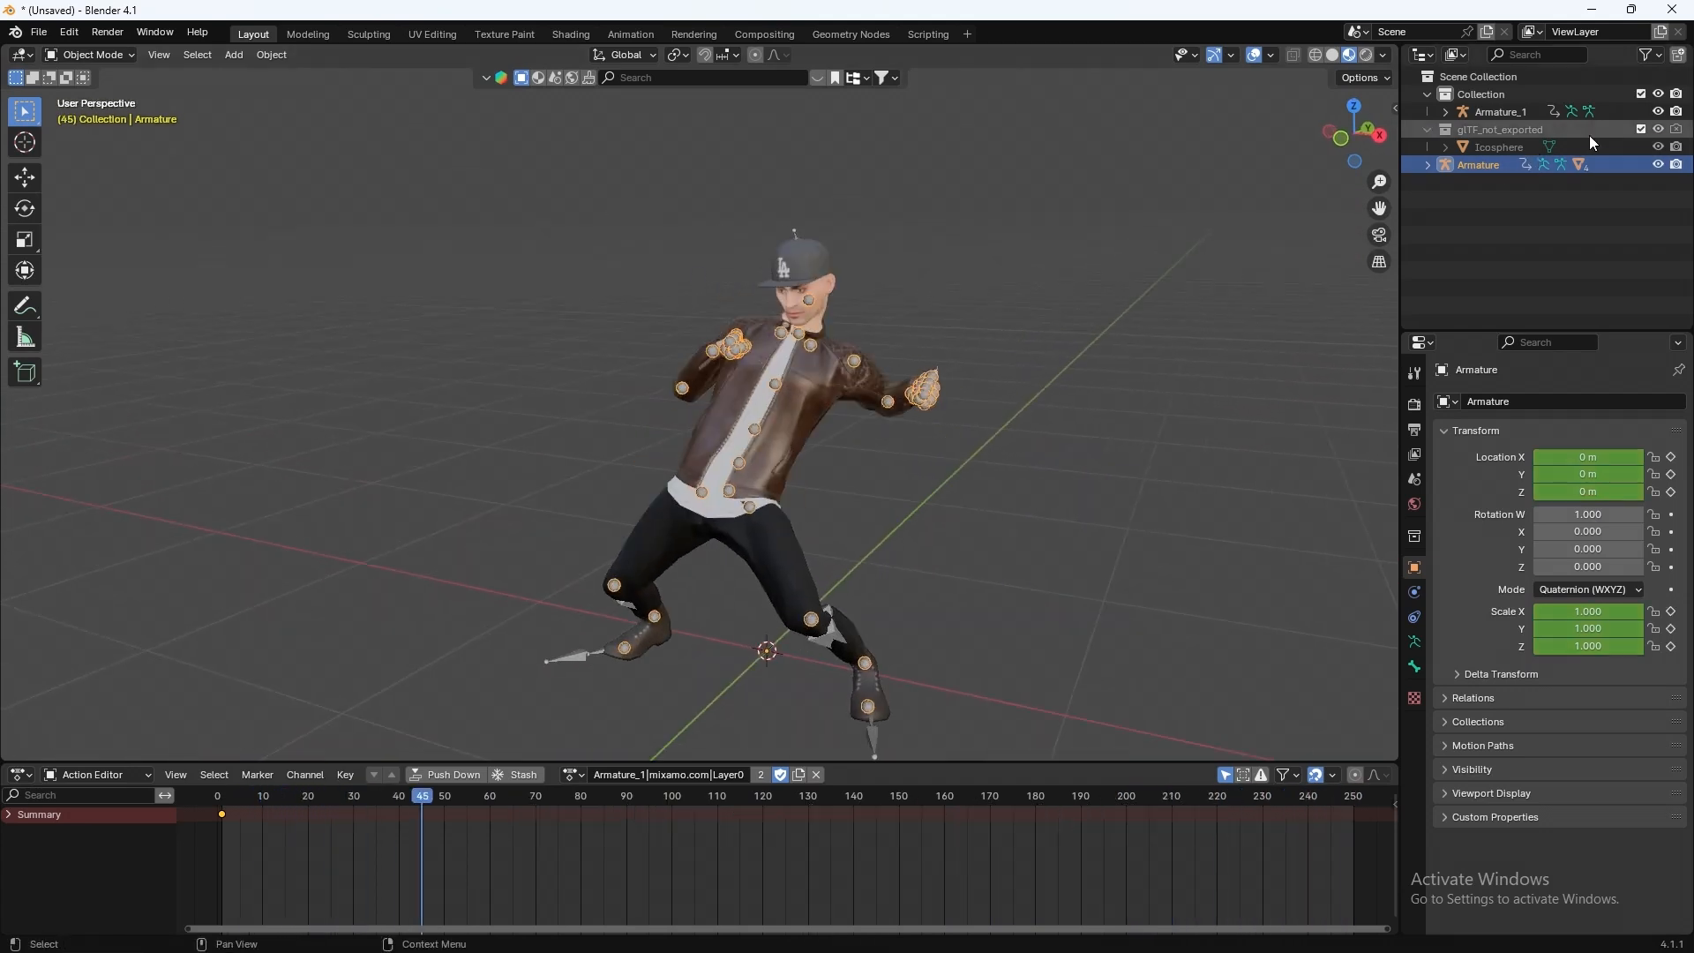
Hide the imported Armature_1 and the viewport overlays, and replay the animation on the clean avatar.
{"action": "left_click", "coordinate": [1658, 112]}
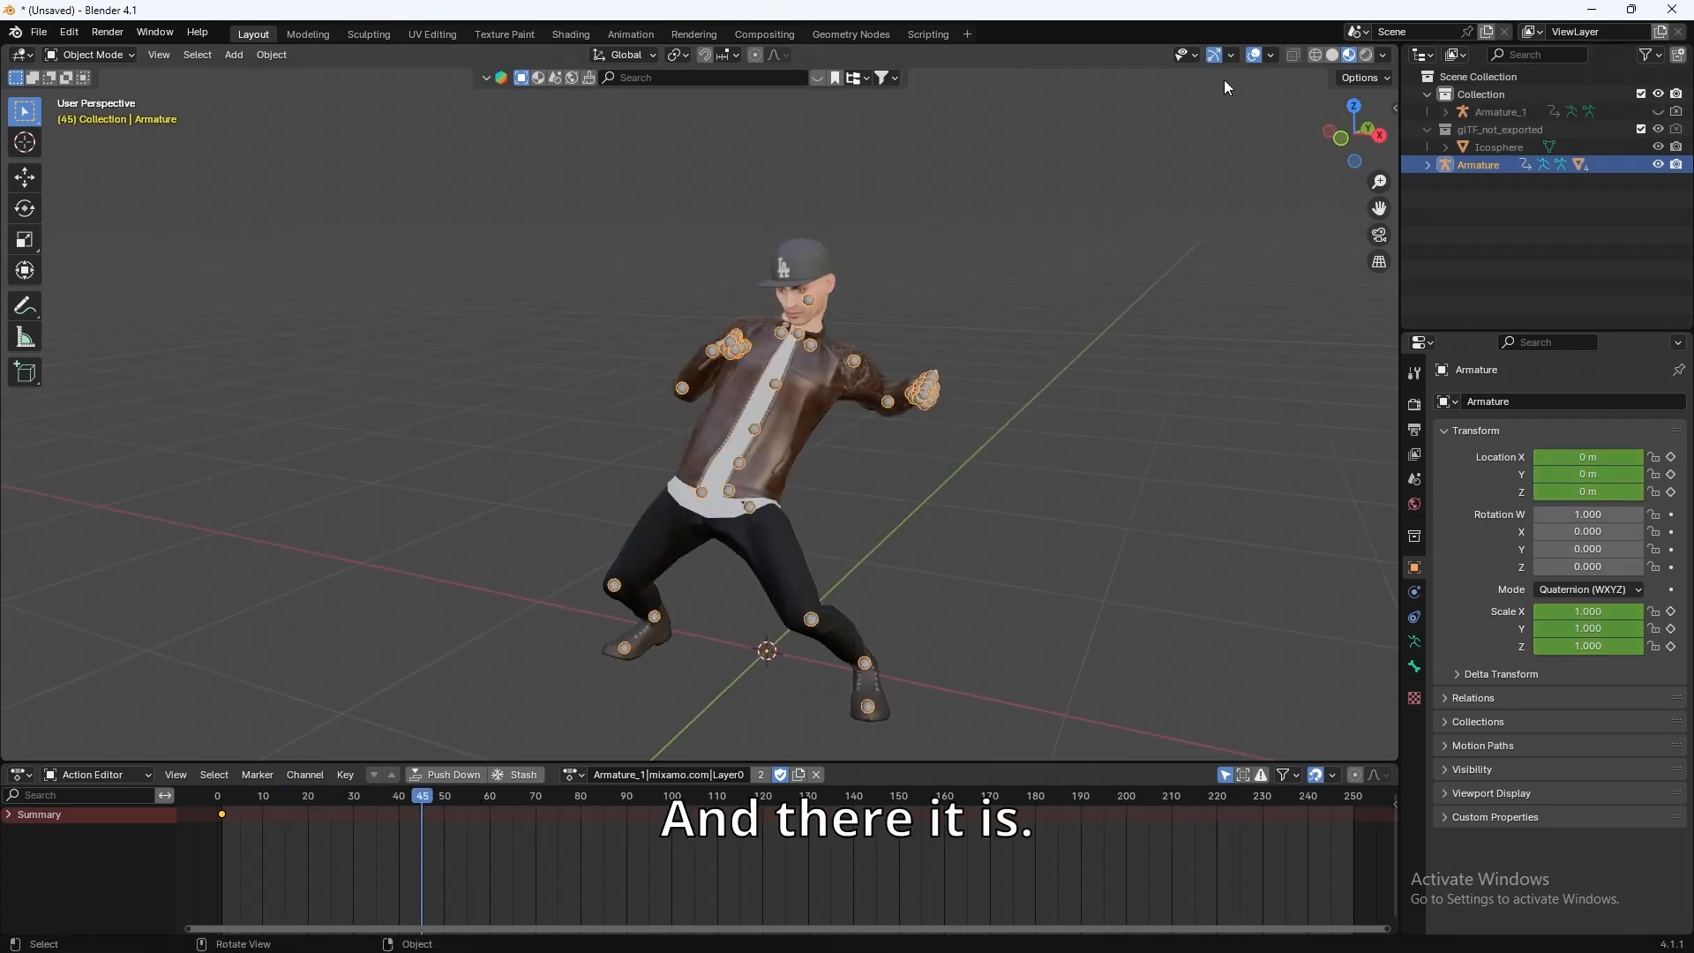
{"action": "left_click", "coordinate": [1254, 54]}
{"action": "key", "text": "space"}
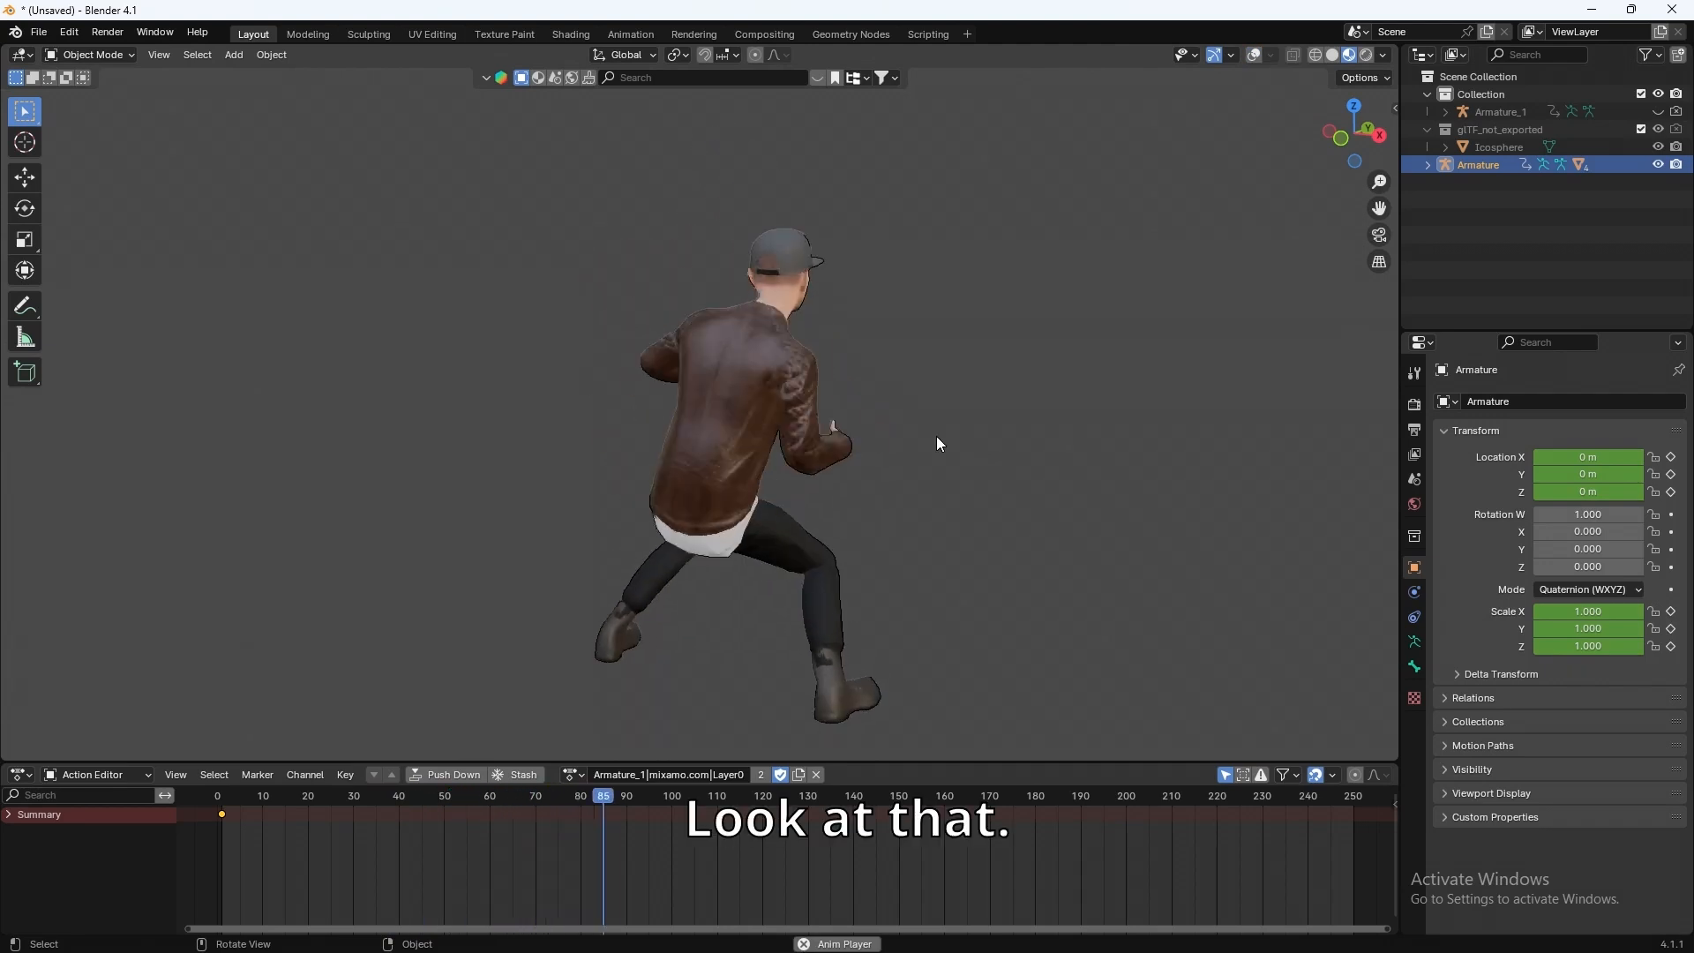
{"action": "left_click", "coordinate": [850, 457]}
{"action": "middle_click_drag", "start_coordinate": [945, 446], "coordinate": [538, 470]}
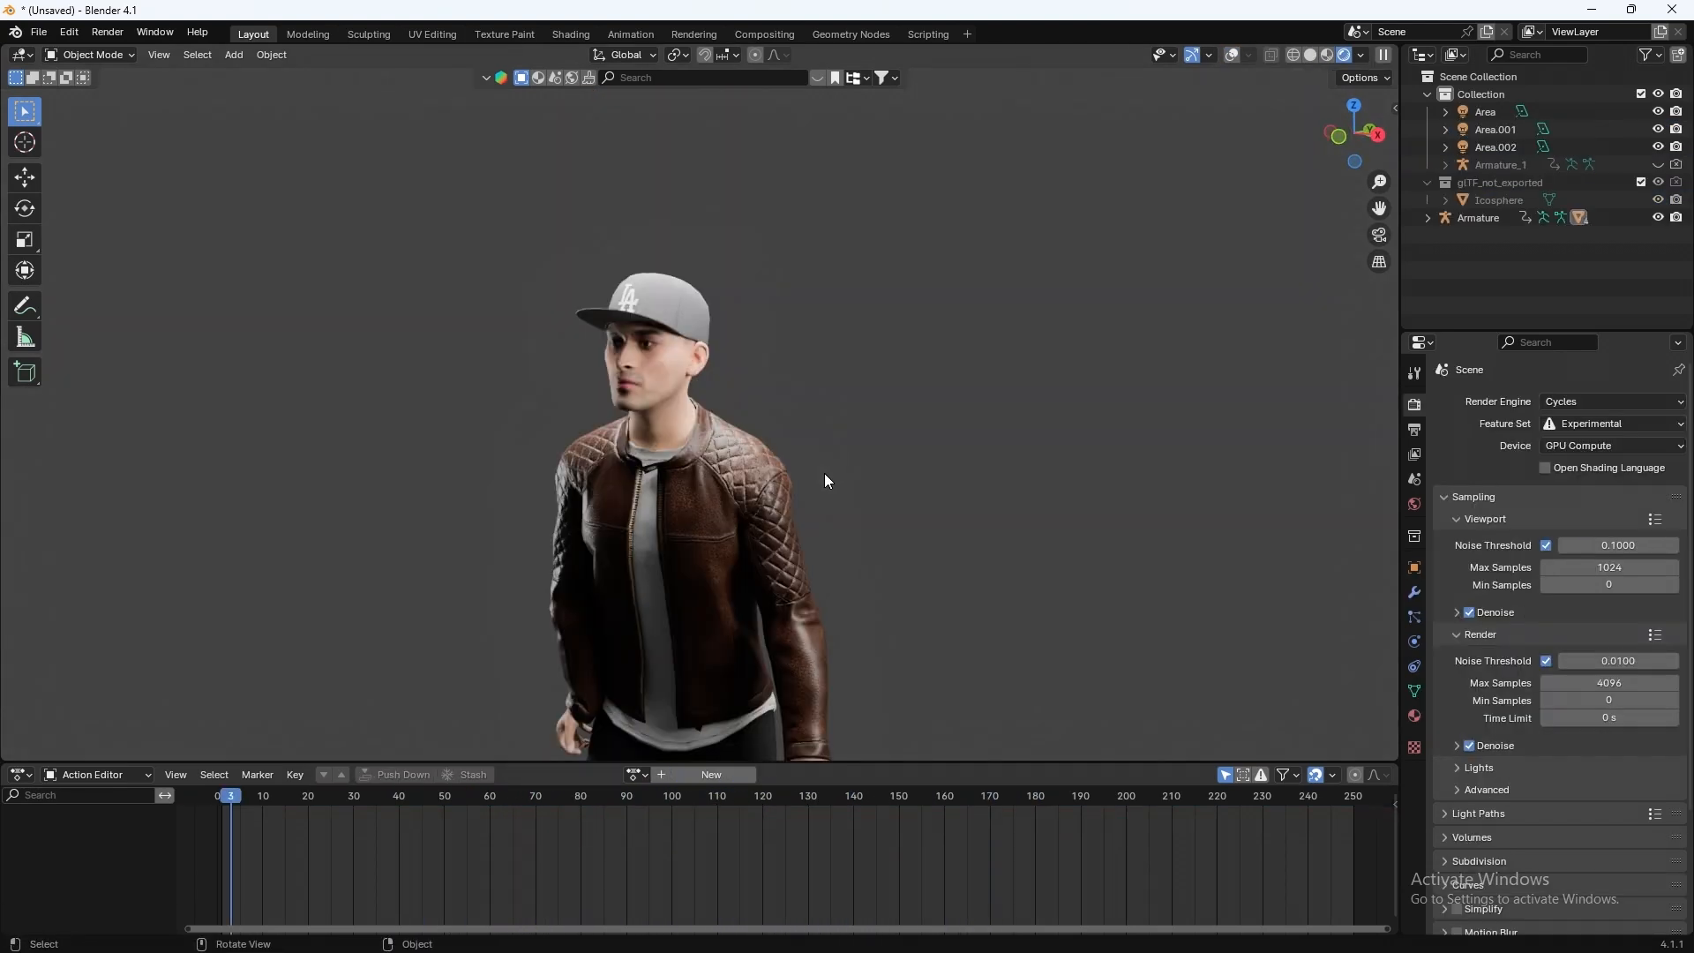
Turn off viewport denoising in the Cycles sampling settings for the rendered avatar preview.
{"action": "scroll", "coordinate": [824, 473], "scroll_direction": "down", "scroll_amount": 2}
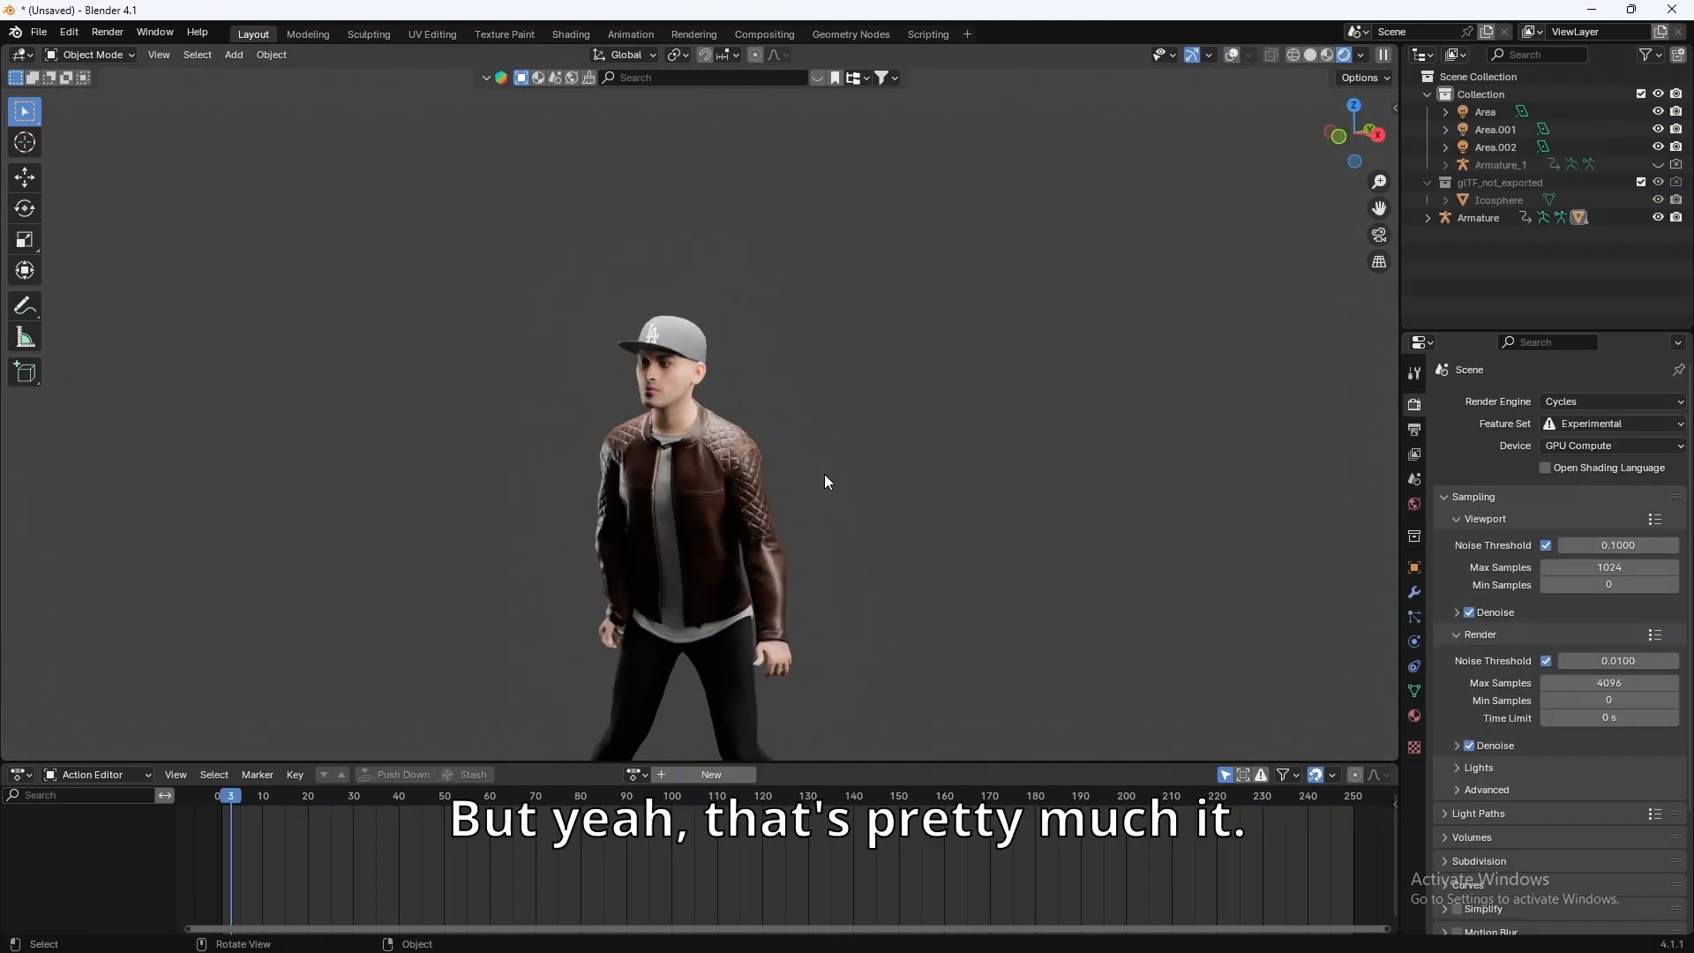
{"action": "middle_click_drag", "start_coordinate": [824, 474], "coordinate": [776, 525]}
{"action": "scroll", "coordinate": [1001, 460], "scroll_direction": "up", "scroll_amount": 2}
{"action": "scroll", "coordinate": [642, 537], "scroll_direction": "up", "scroll_amount": 2}
{"action": "scroll", "coordinate": [752, 412], "scroll_direction": "down", "scroll_amount": 1}
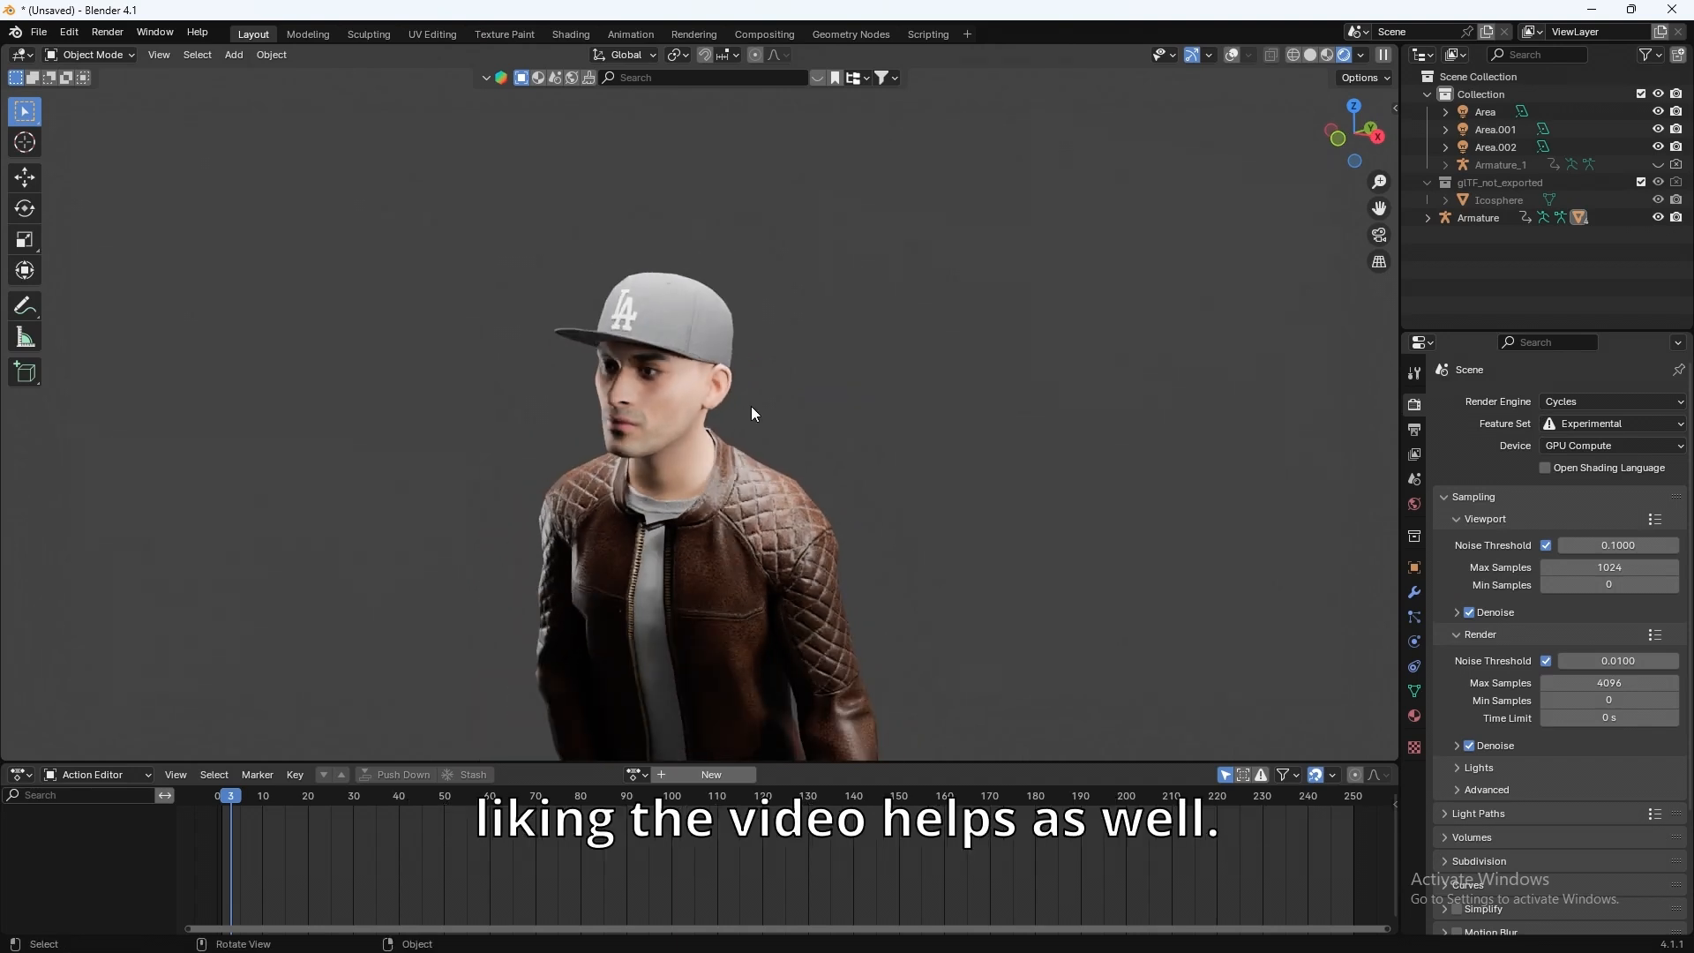
{"action": "left_click", "coordinate": [1468, 612]}
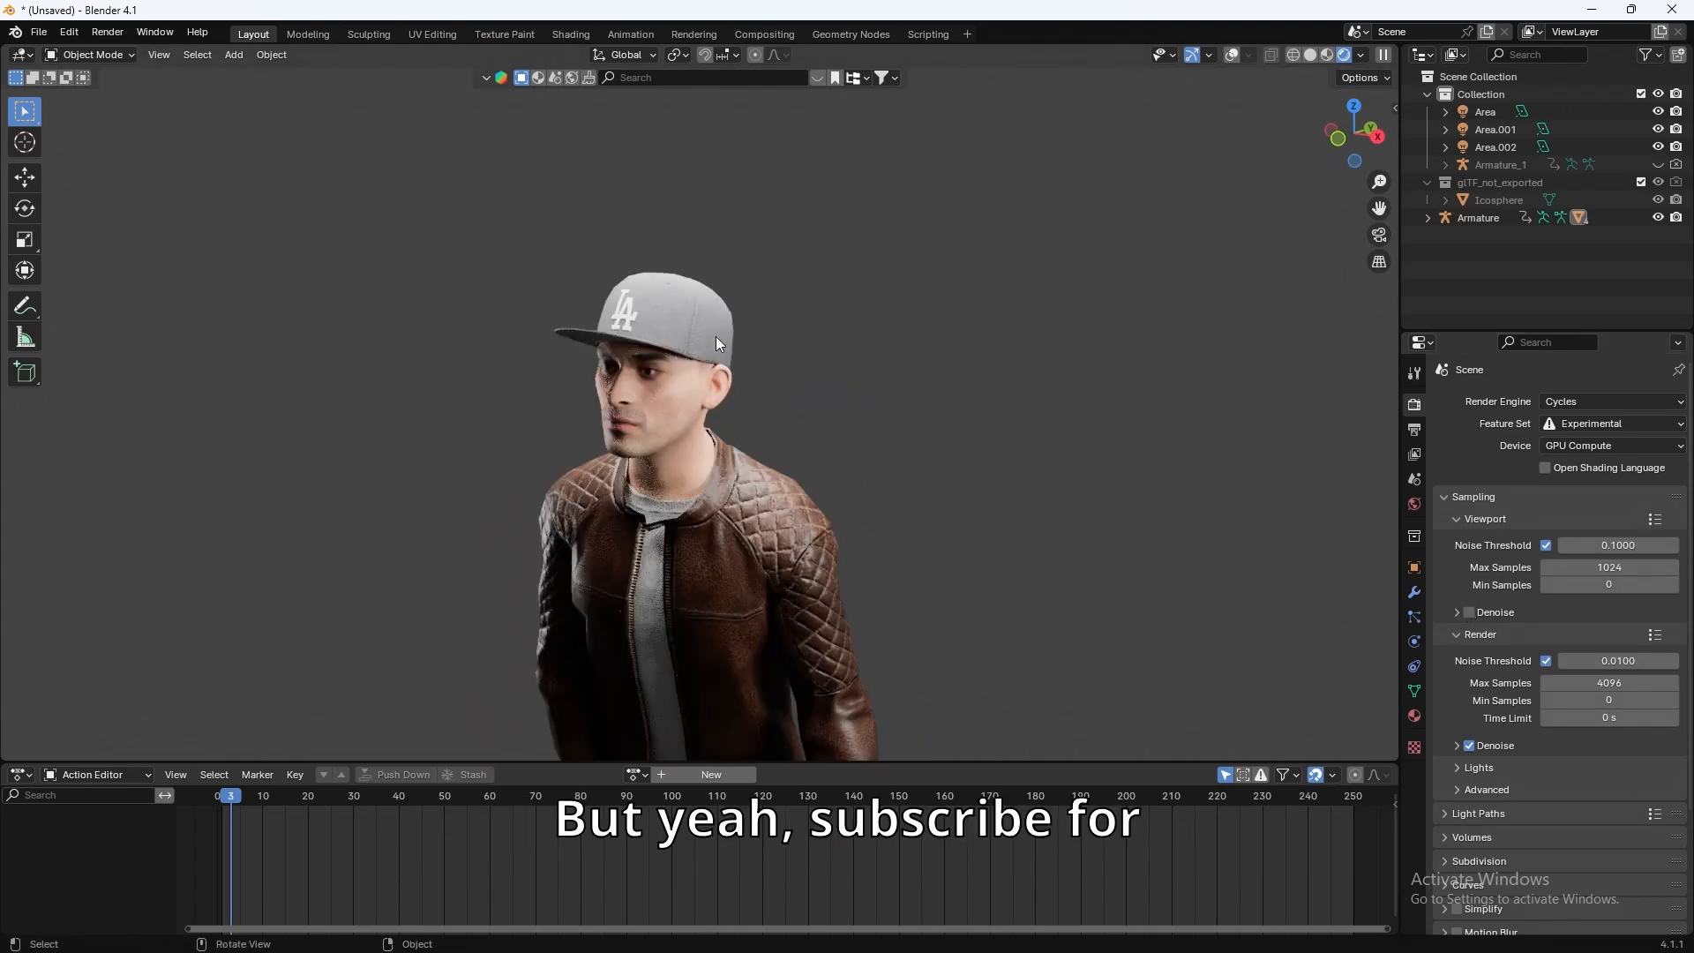